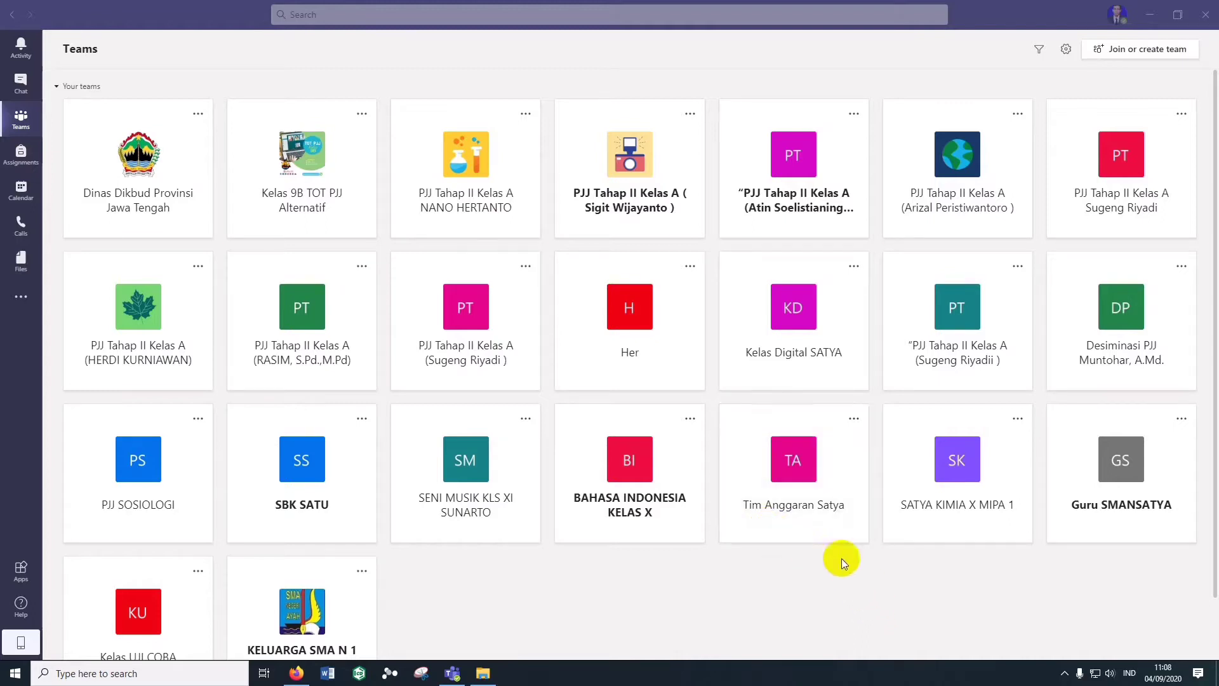
# - Add a channel named "4 Penilaian Harian" to the SATYA KIMIA X MIPA 1 team
pyautogui.click(962, 473)
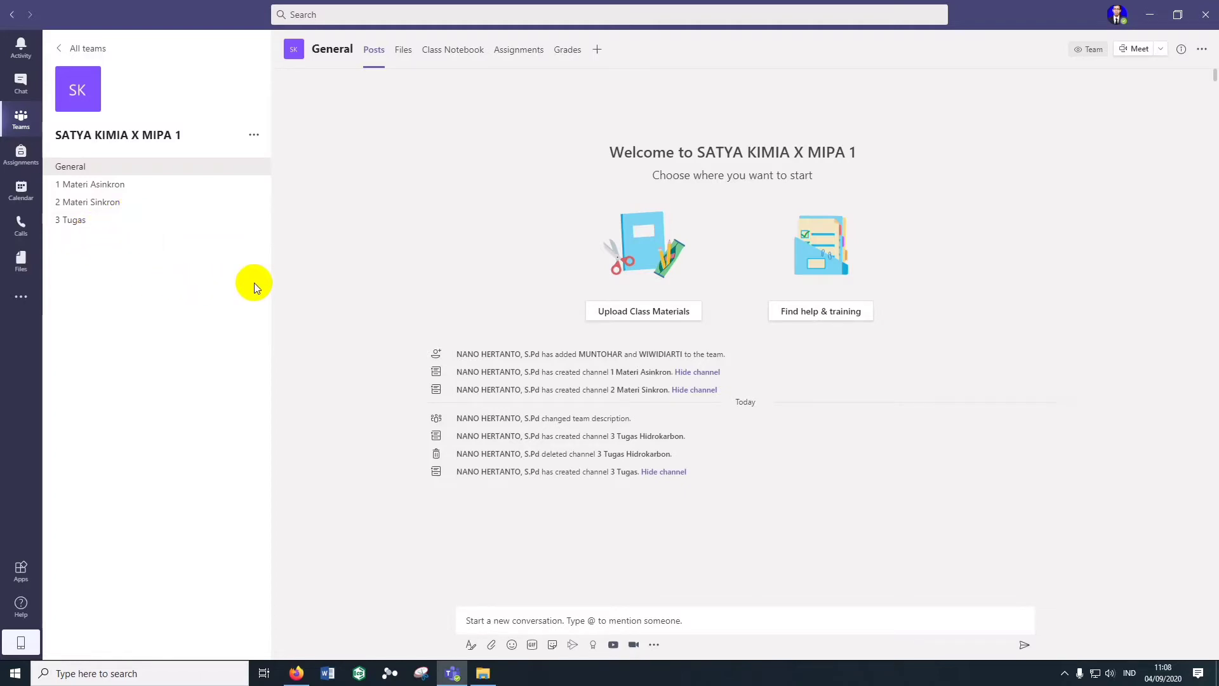
pyautogui.moveTo(265, 167)
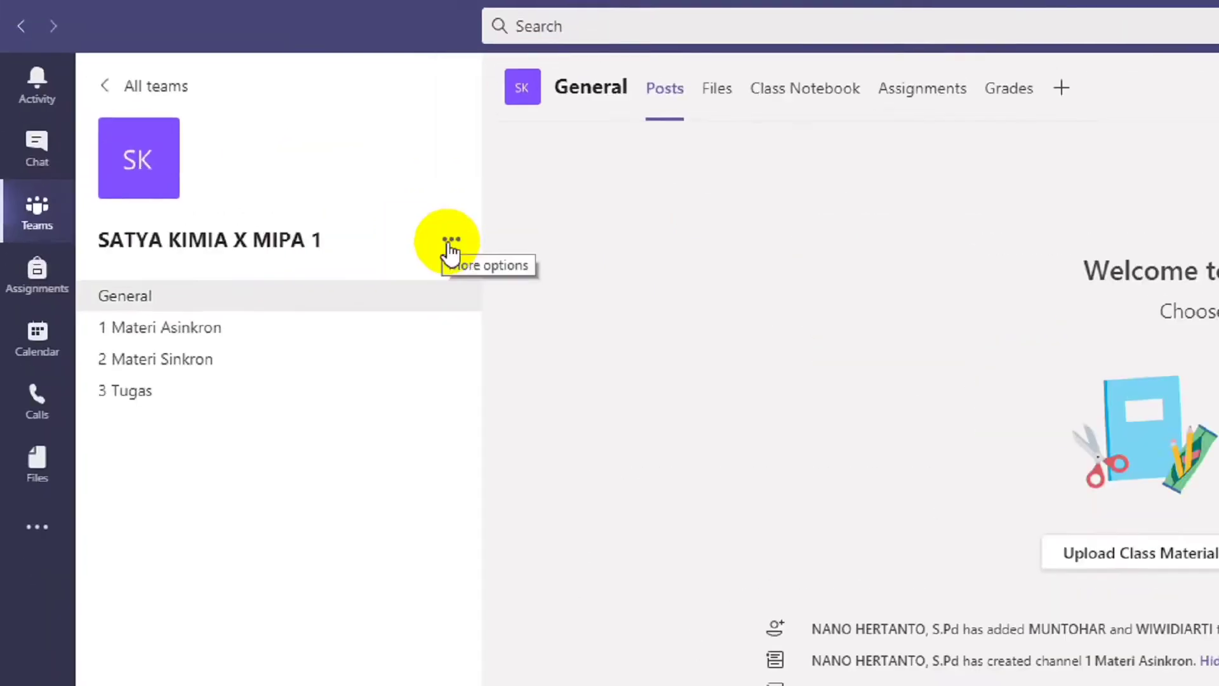
pyautogui.click(449, 247)
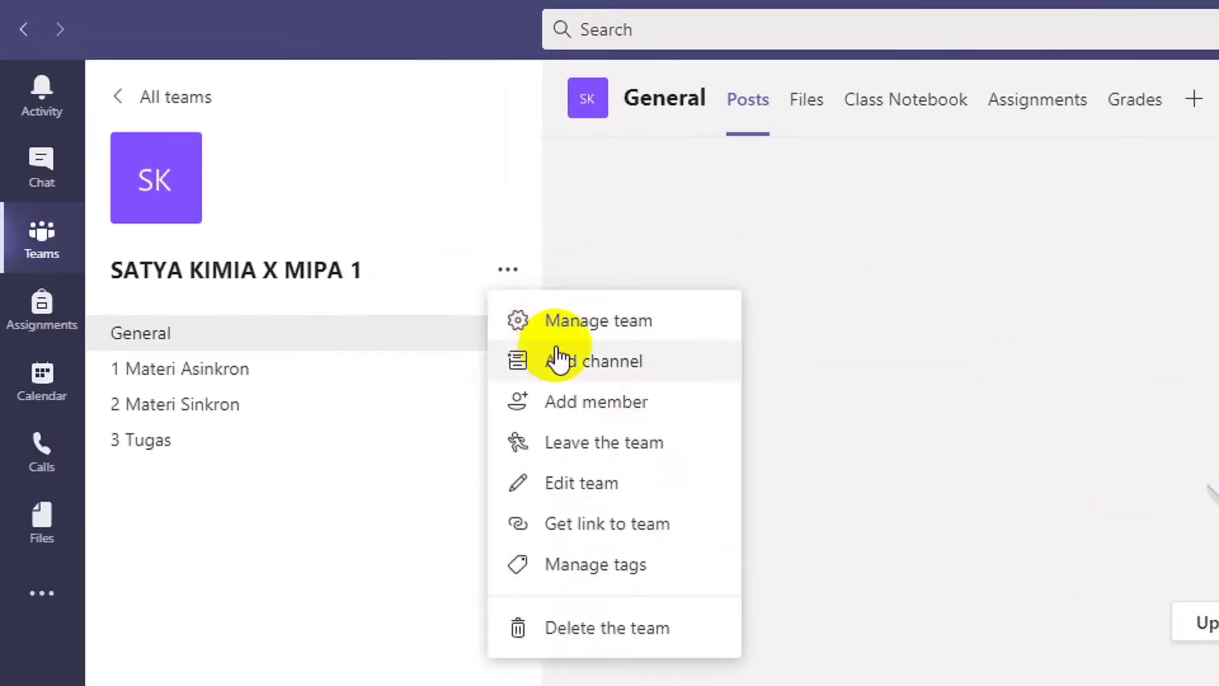
pyautogui.click(573, 365)
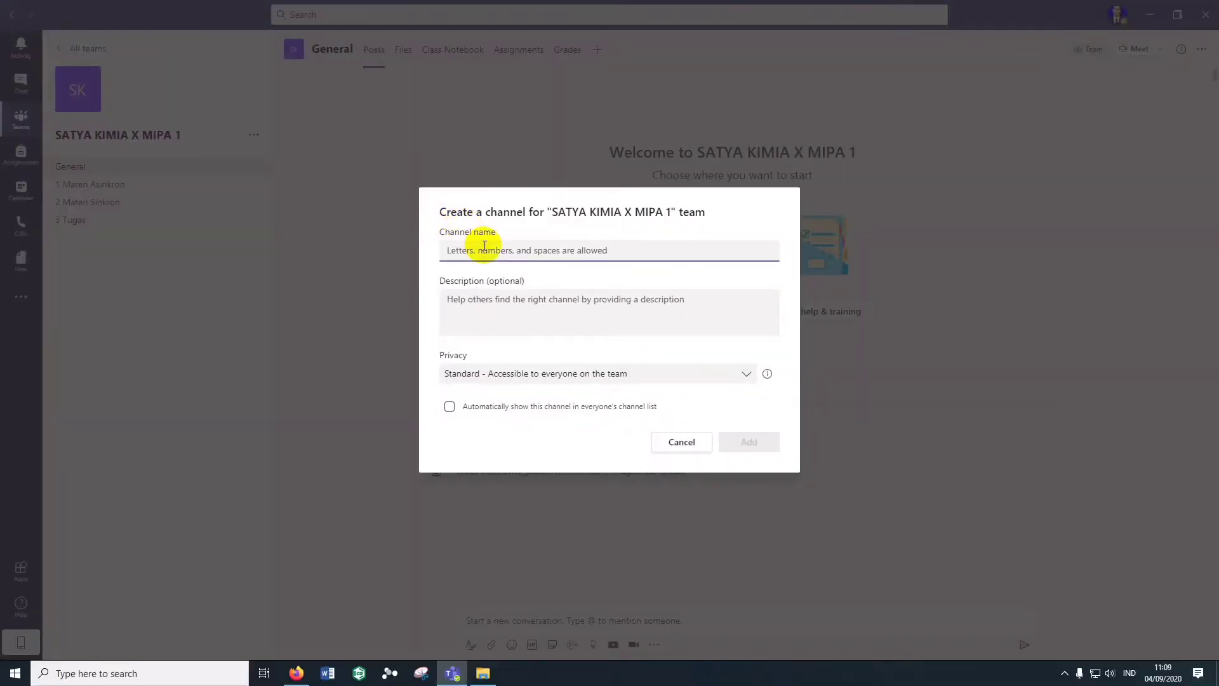
pyautogui.write('4')
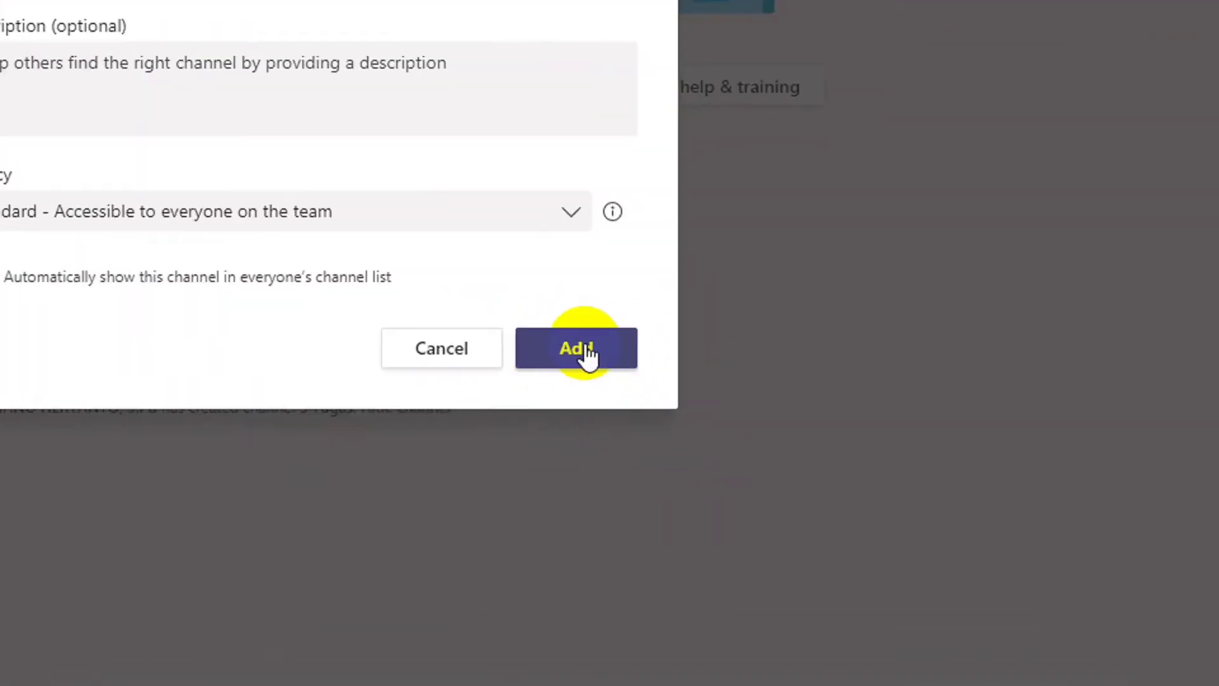
pyautogui.click(582, 352)
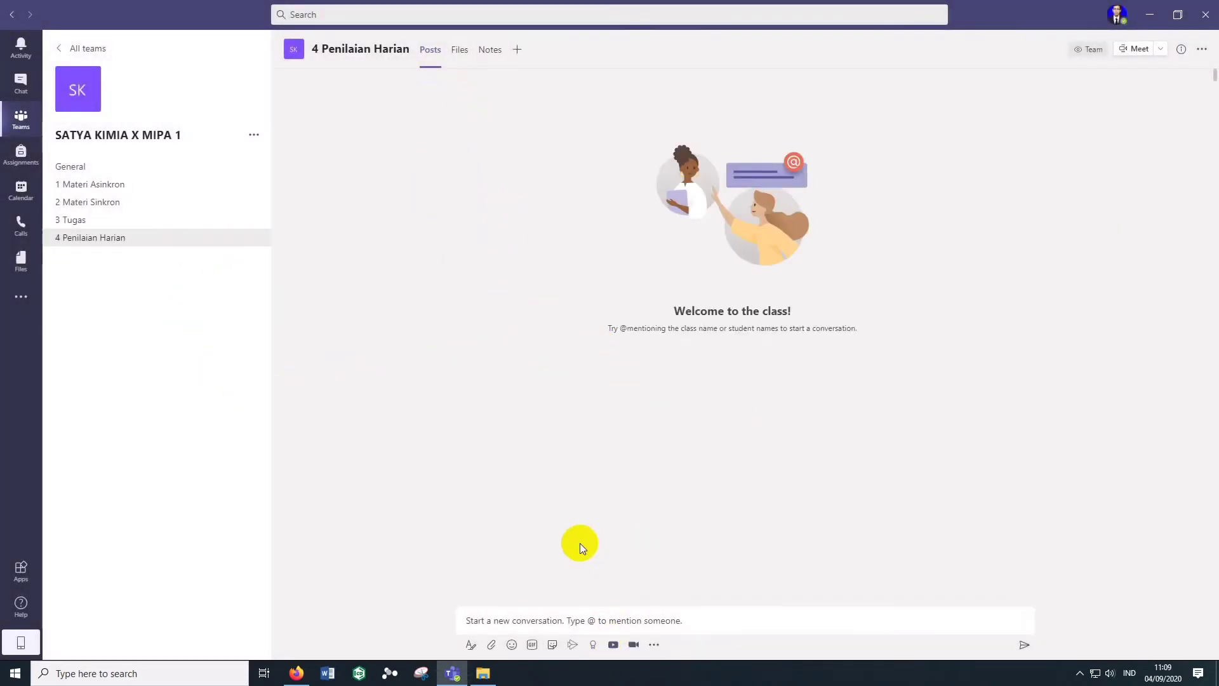
# - Start an announcement in the 4 Penilaian Harian channel with the headline "Penilaian Harian 1" and the subhead "PH 1"
pyautogui.click(470, 648)
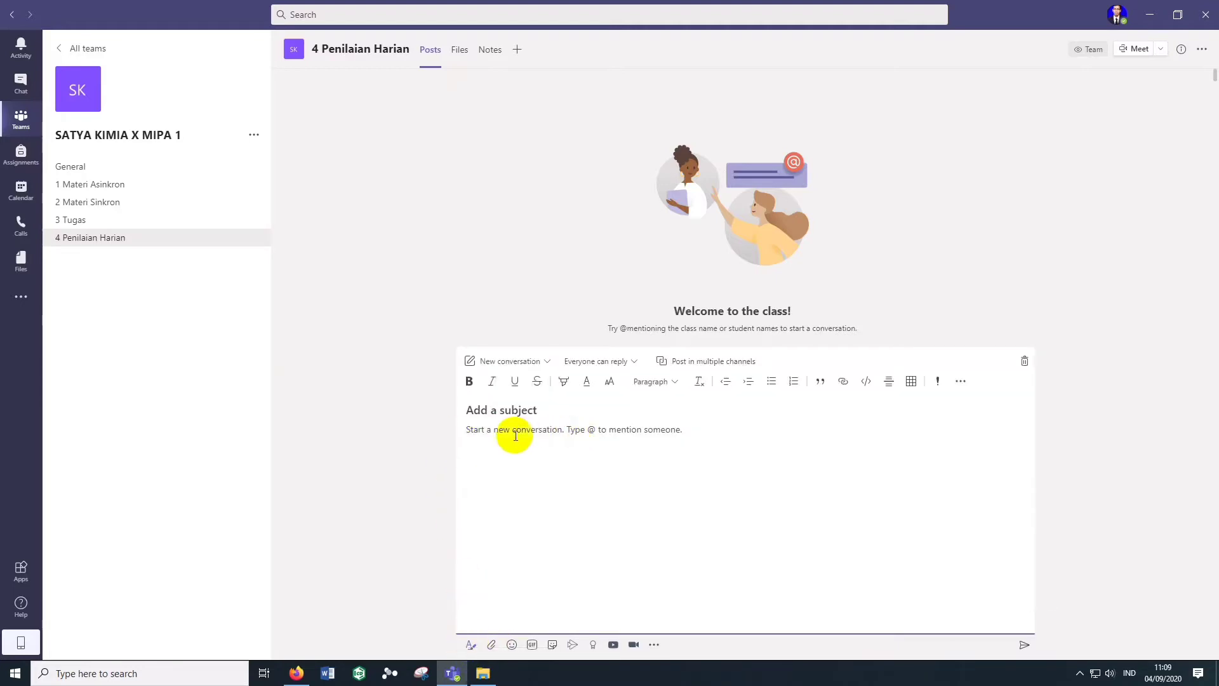
pyautogui.click(468, 432)
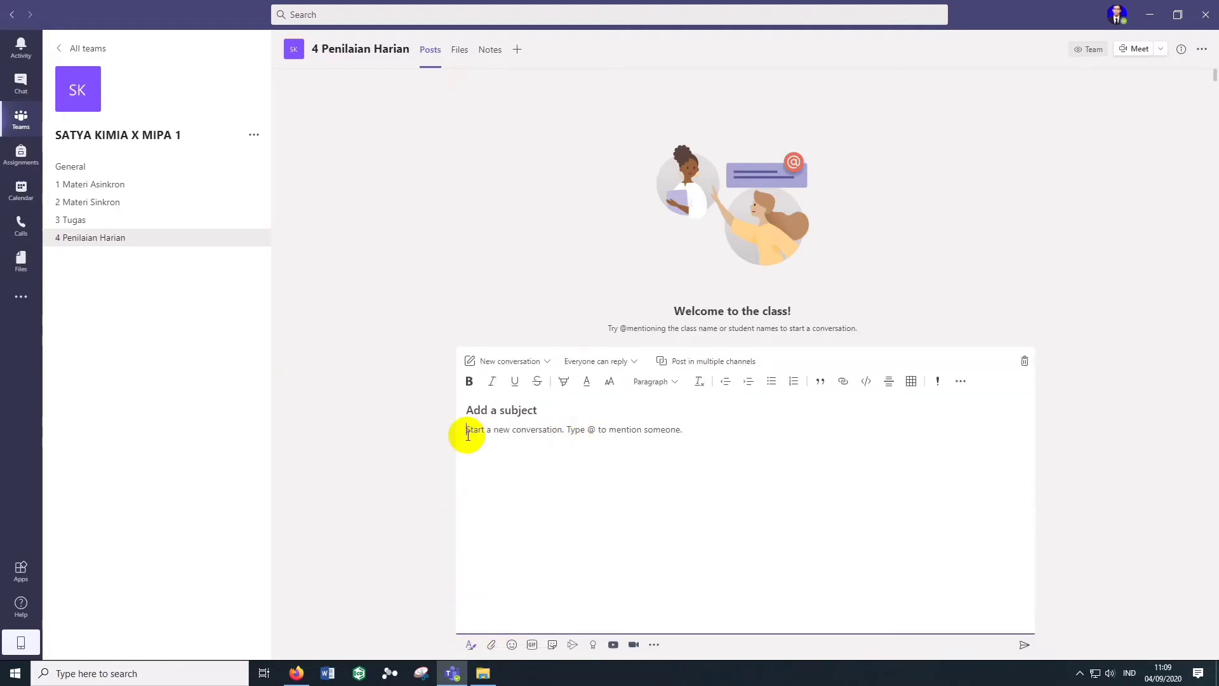
pyautogui.click(545, 362)
pyautogui.click(530, 411)
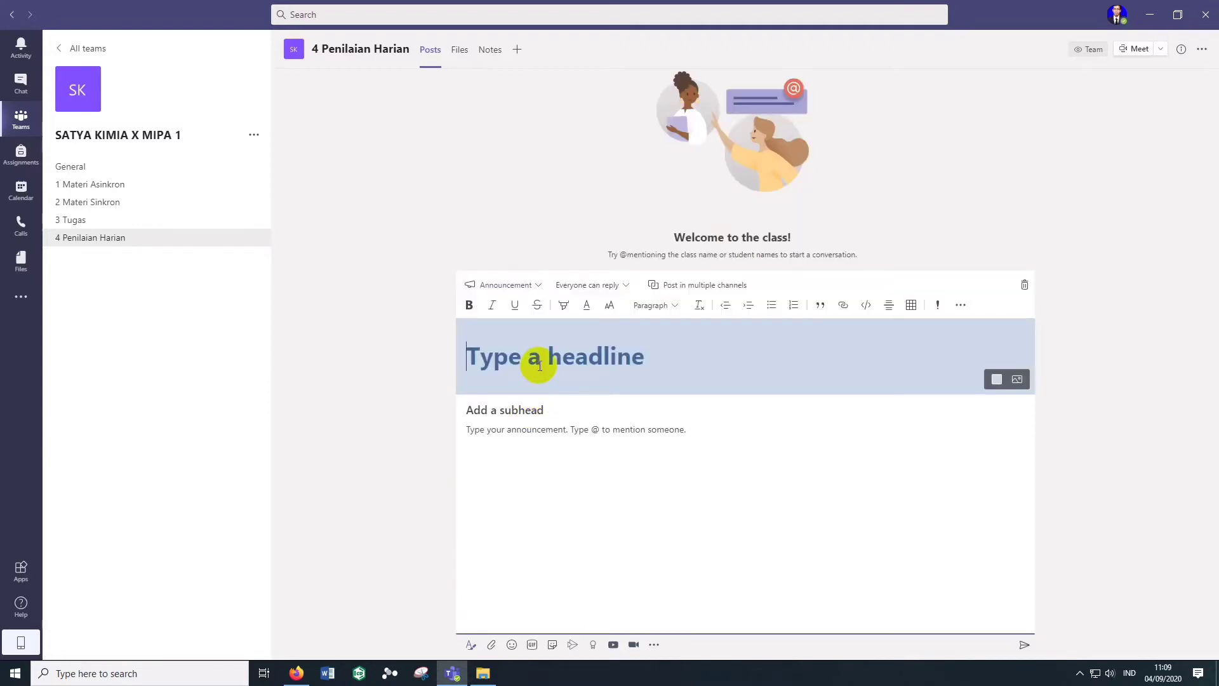
pyautogui.write('Penilai')
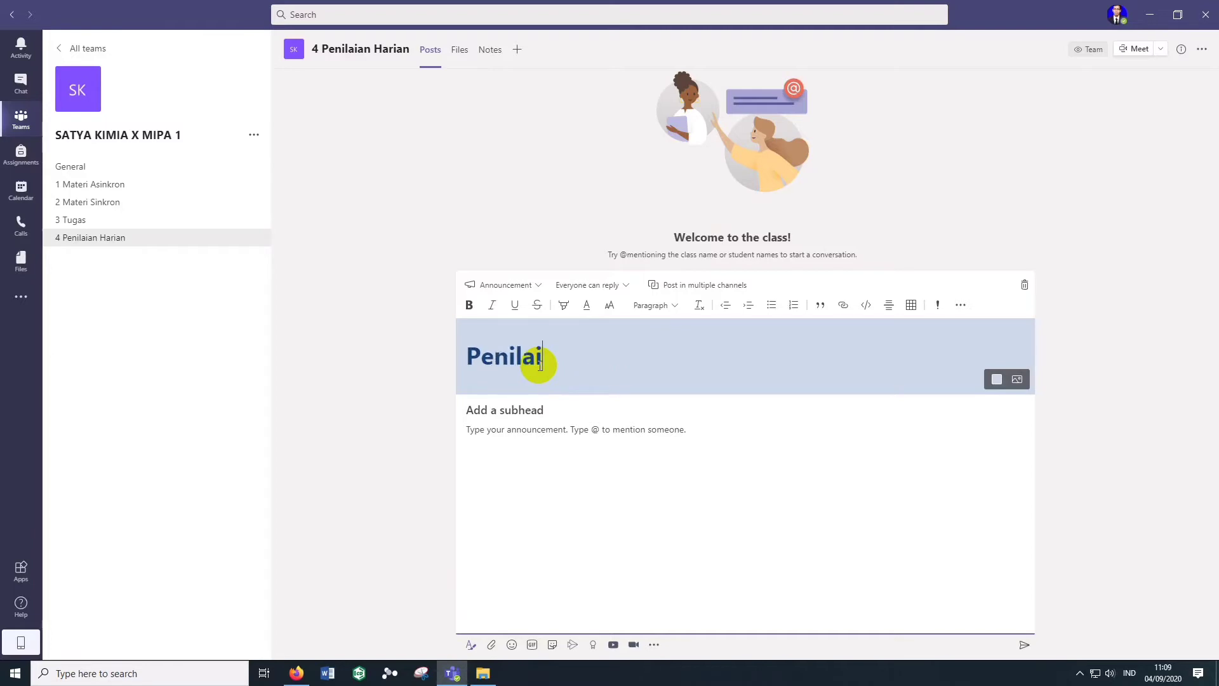
pyautogui.write('an Hari')
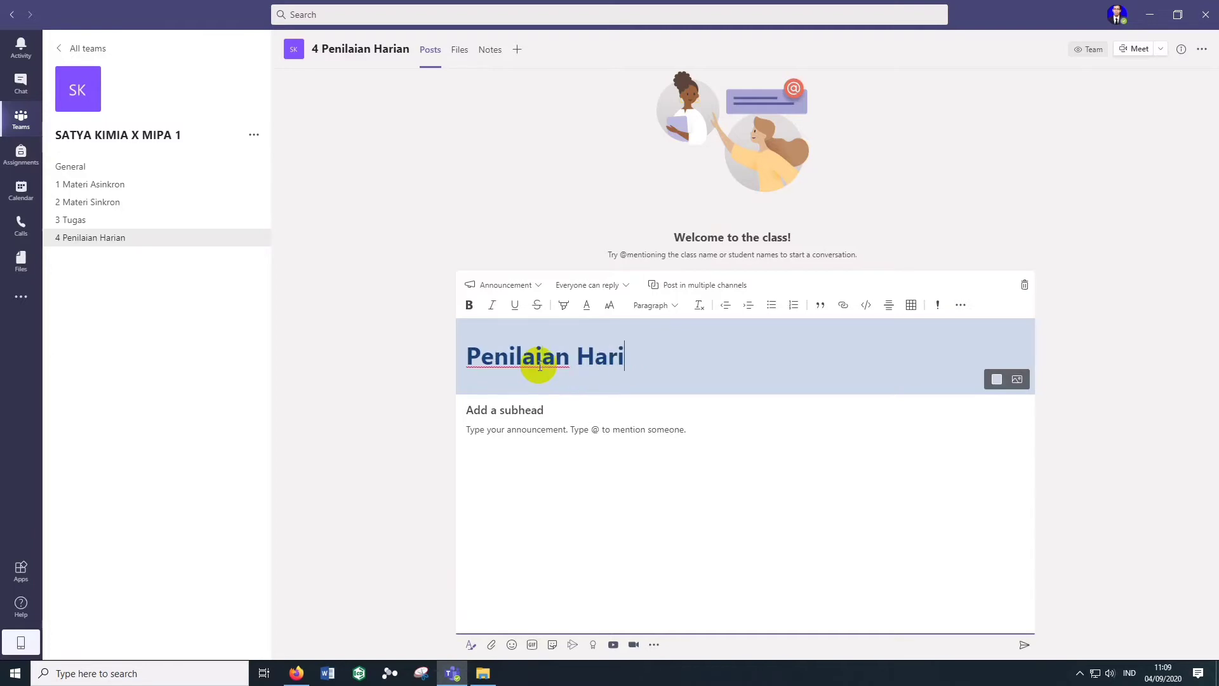
pyautogui.write('an 1')
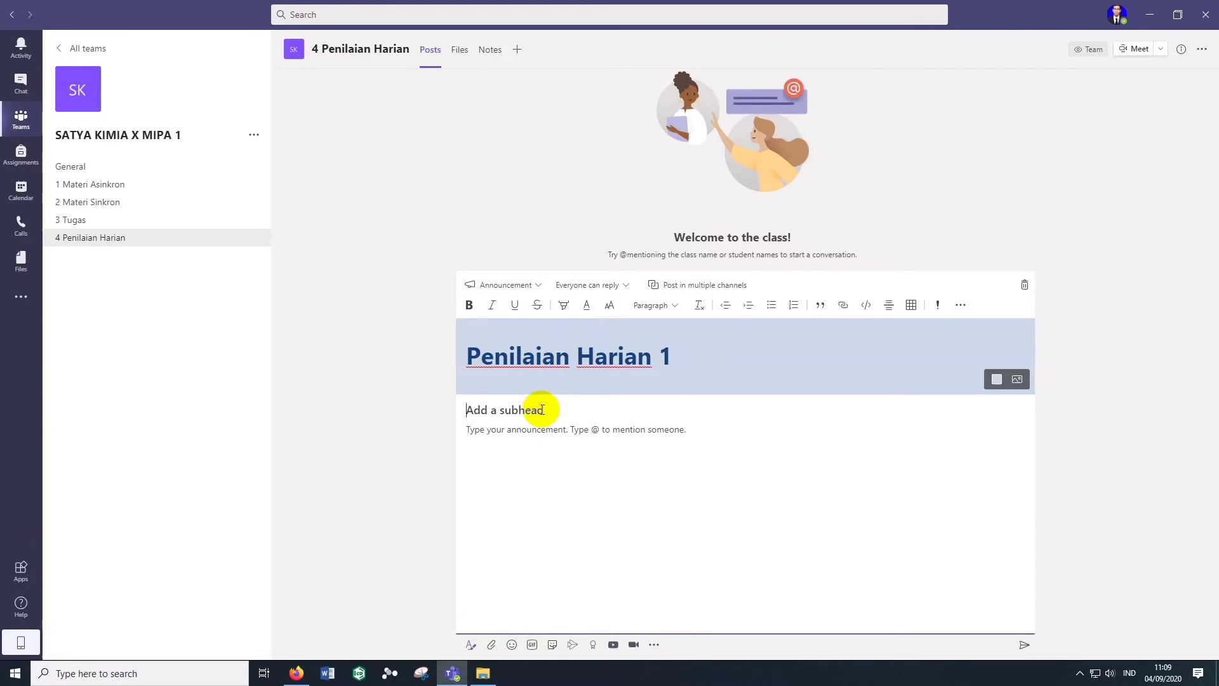
pyautogui.write('PH 1')
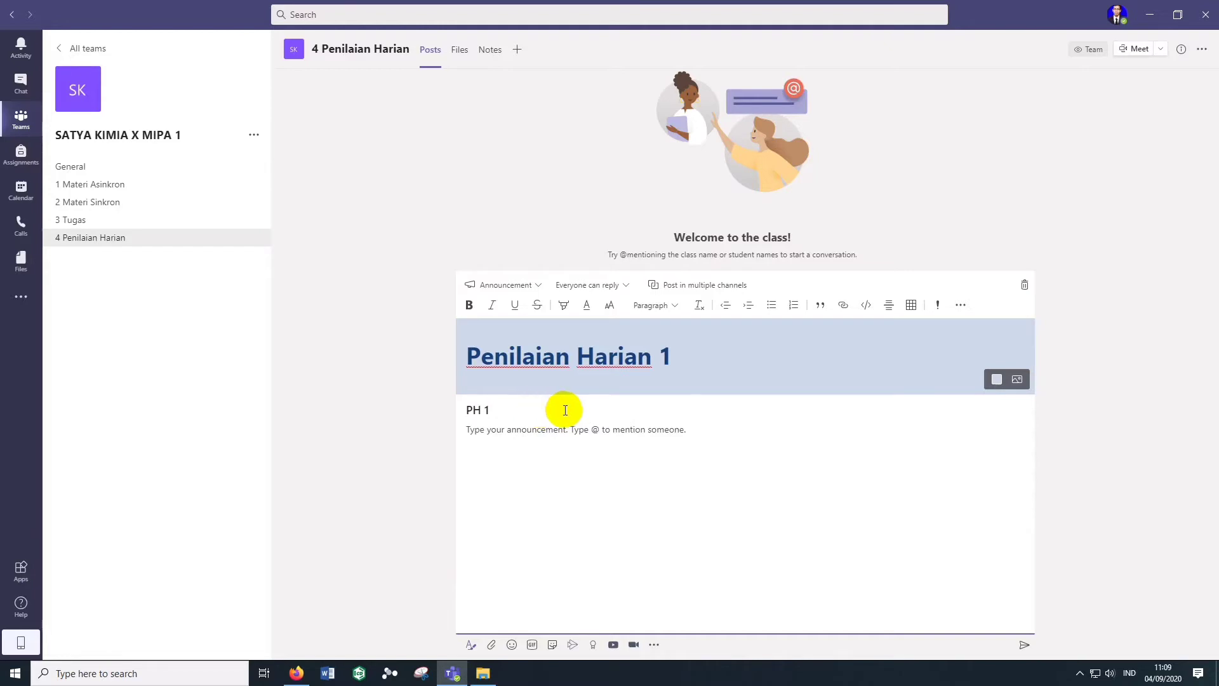
# - Write the announcement body "Kerjakan sebelum 10 September 2020 Pukul 20.00 WIB."
pyautogui.click(588, 432)
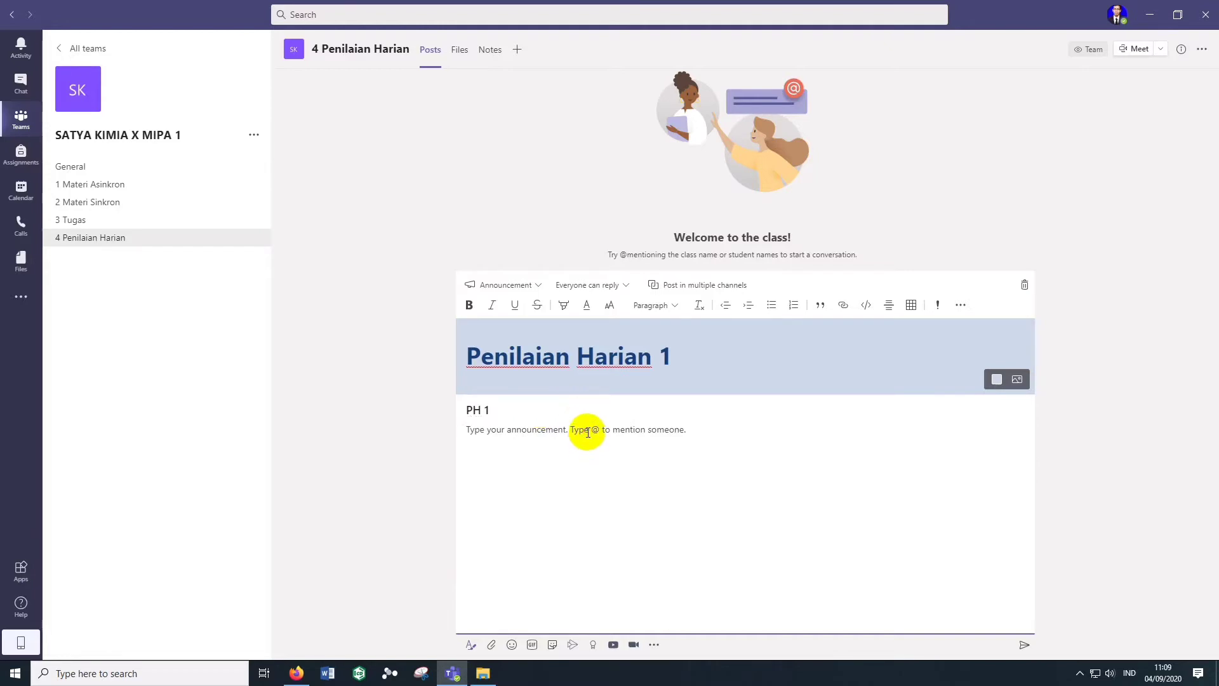
pyautogui.write('Kerjakan se')
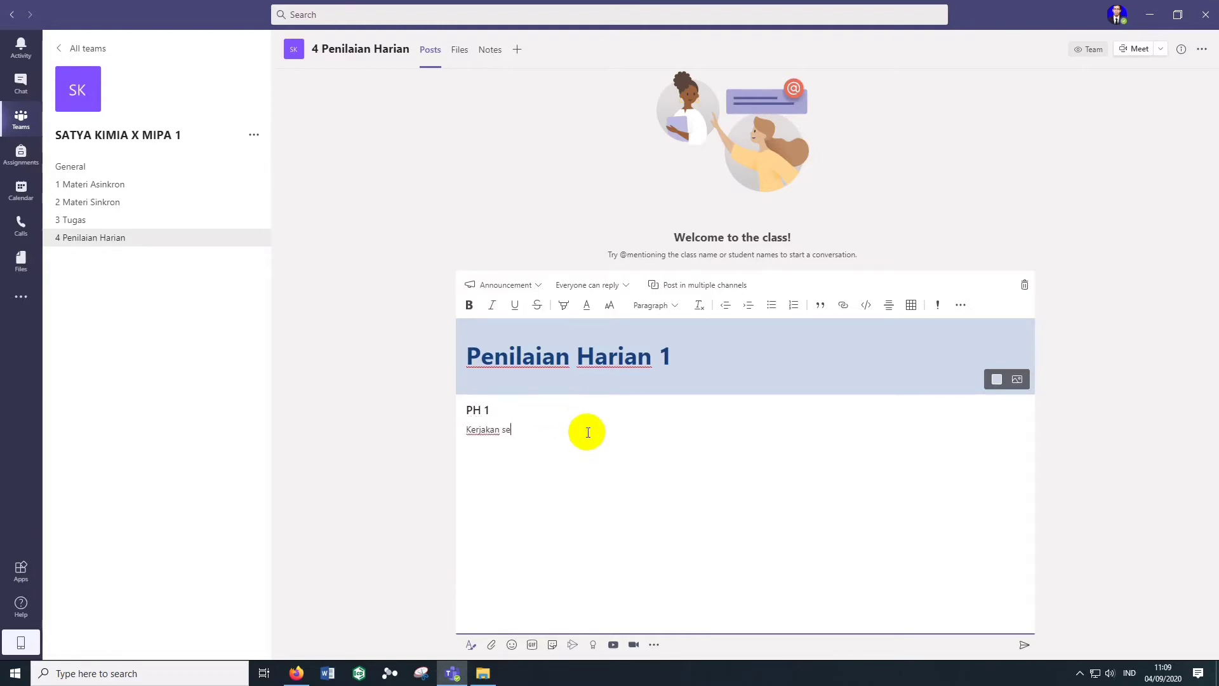
pyautogui.write('belum 10 September 2020 Pukul ')
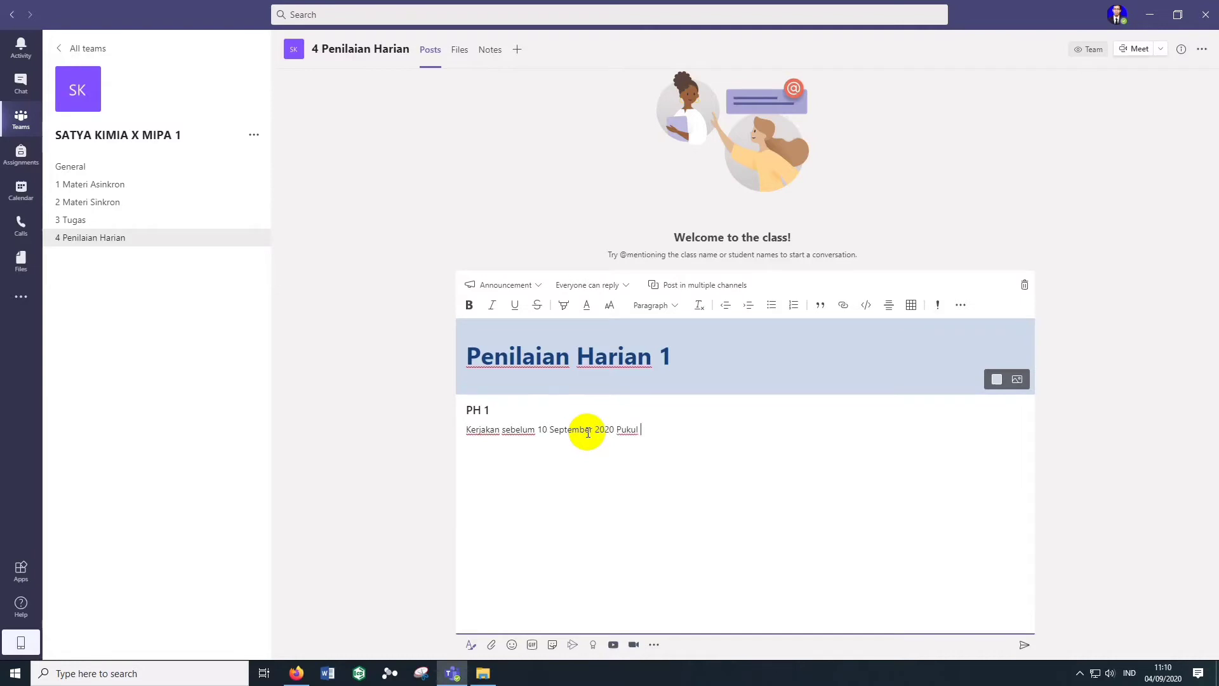
pyautogui.write('20.00 WIB.')
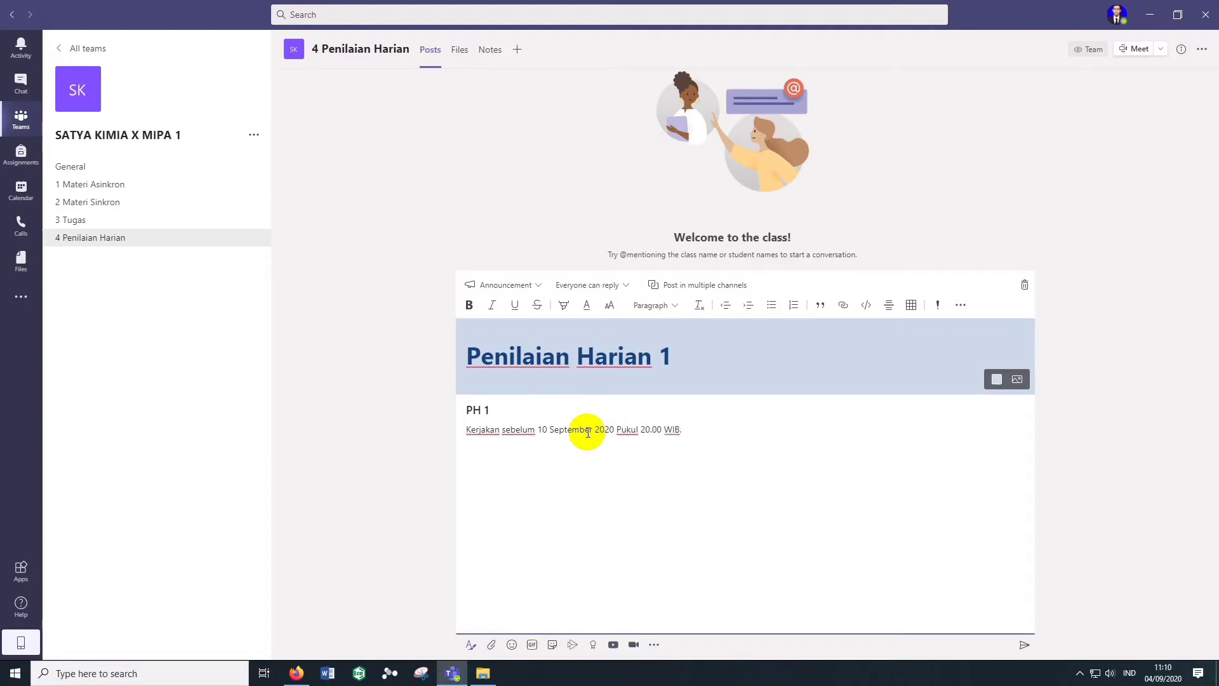
# - Make the deadline "10 September 2020 Pukul 20.00 WIB." red and bold, and send the announcement
pyautogui.keyDown('shift'); pyautogui.click(539, 431); pyautogui.keyUp('shift')
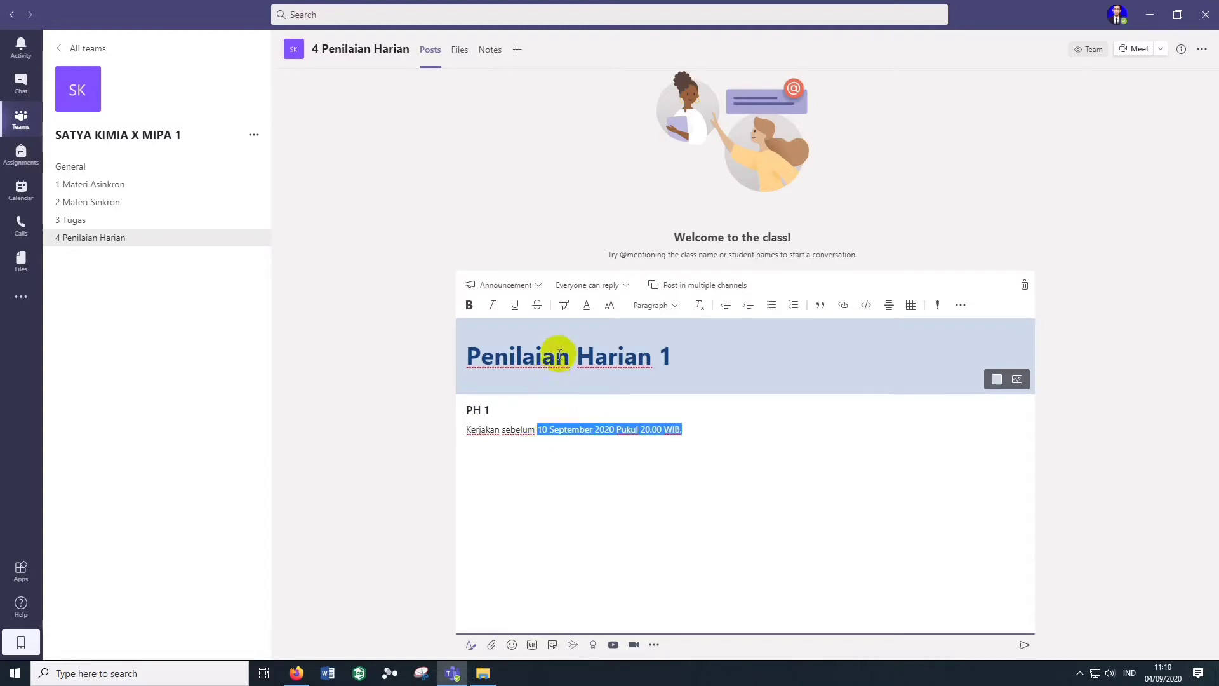
pyautogui.click(588, 306)
pyautogui.click(588, 278)
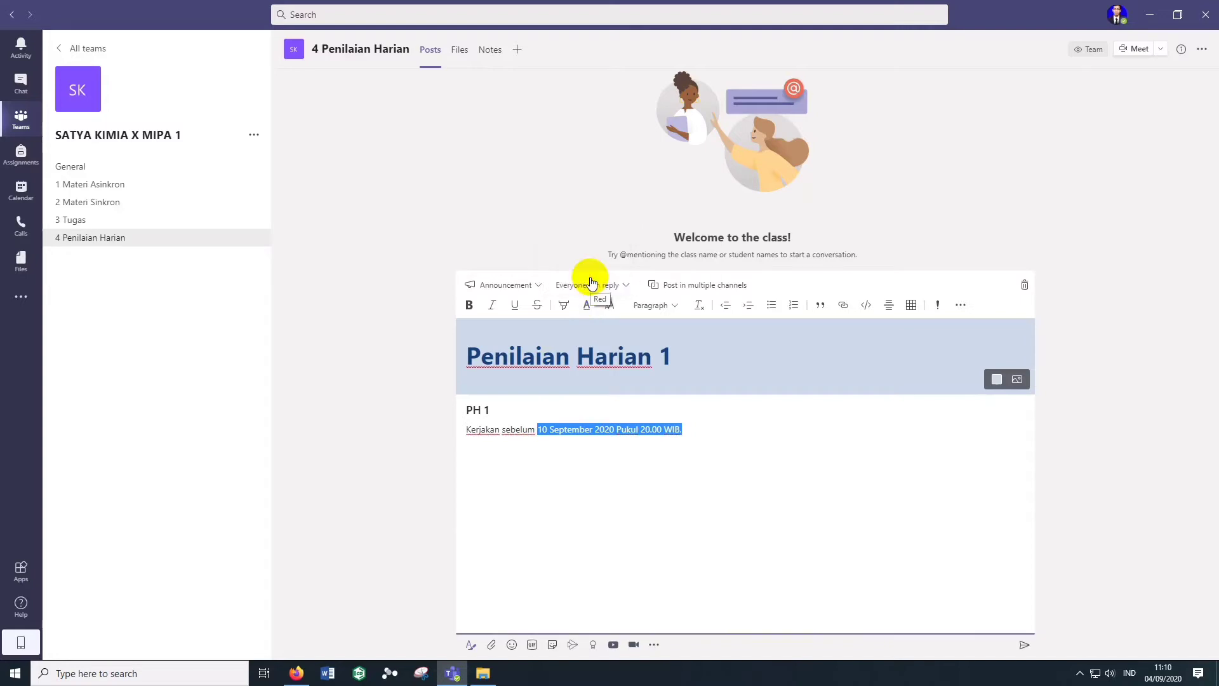
pyautogui.click(469, 306)
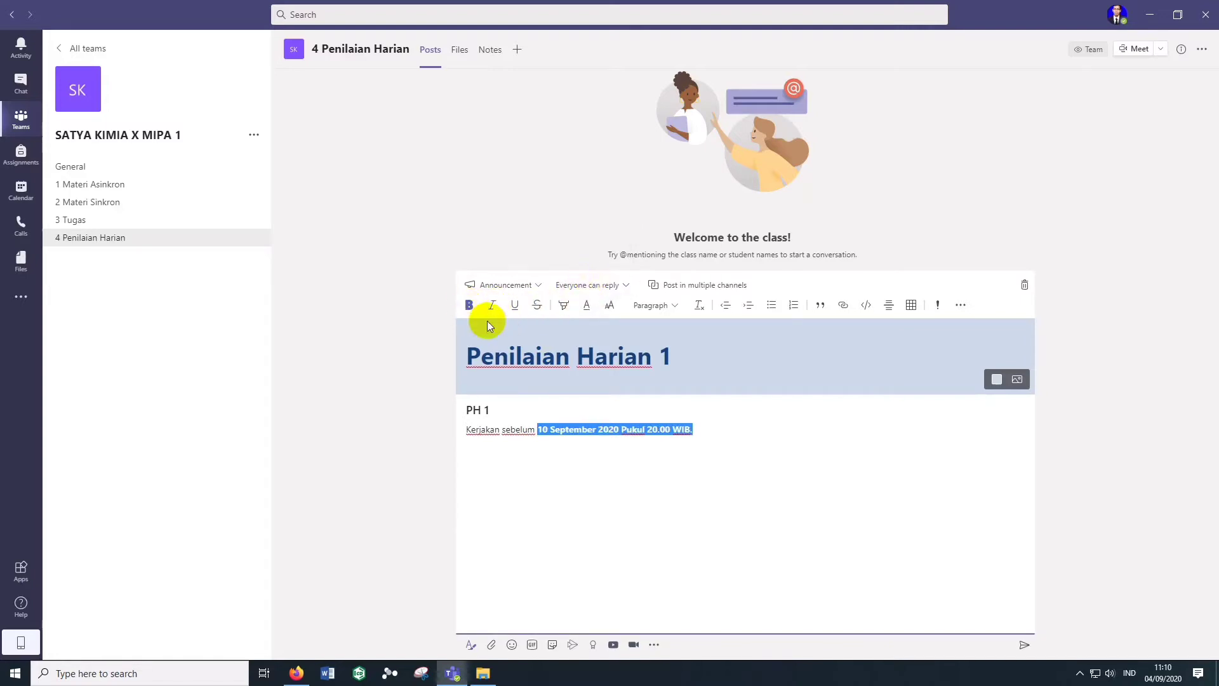
pyautogui.click(684, 458)
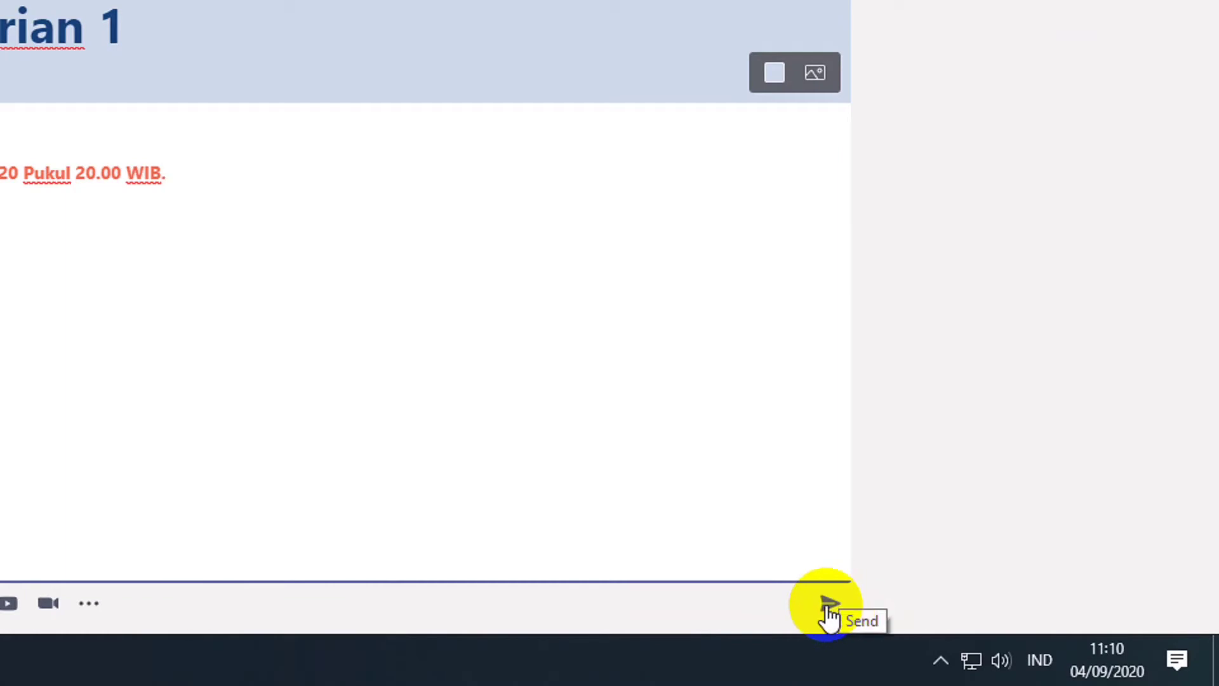
pyautogui.click(829, 611)
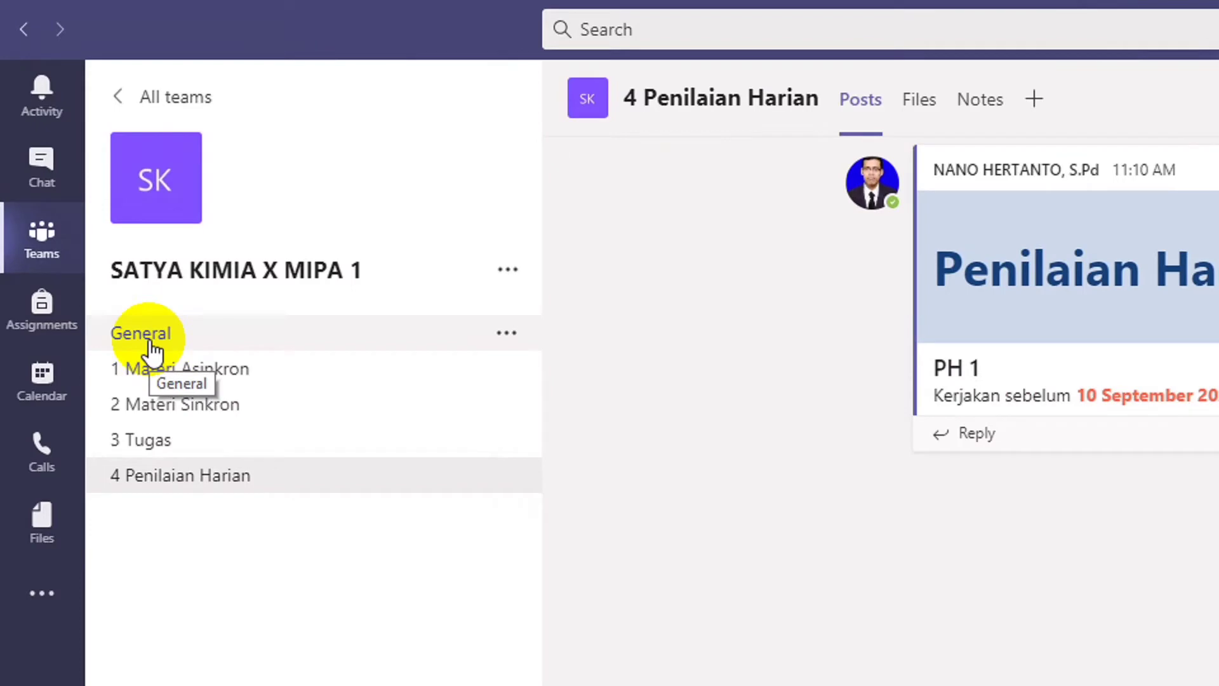
# - Create a quiz assignment from the General channel's assignments and start a new quiz for it in Microsoft Forms
pyautogui.click(151, 346)
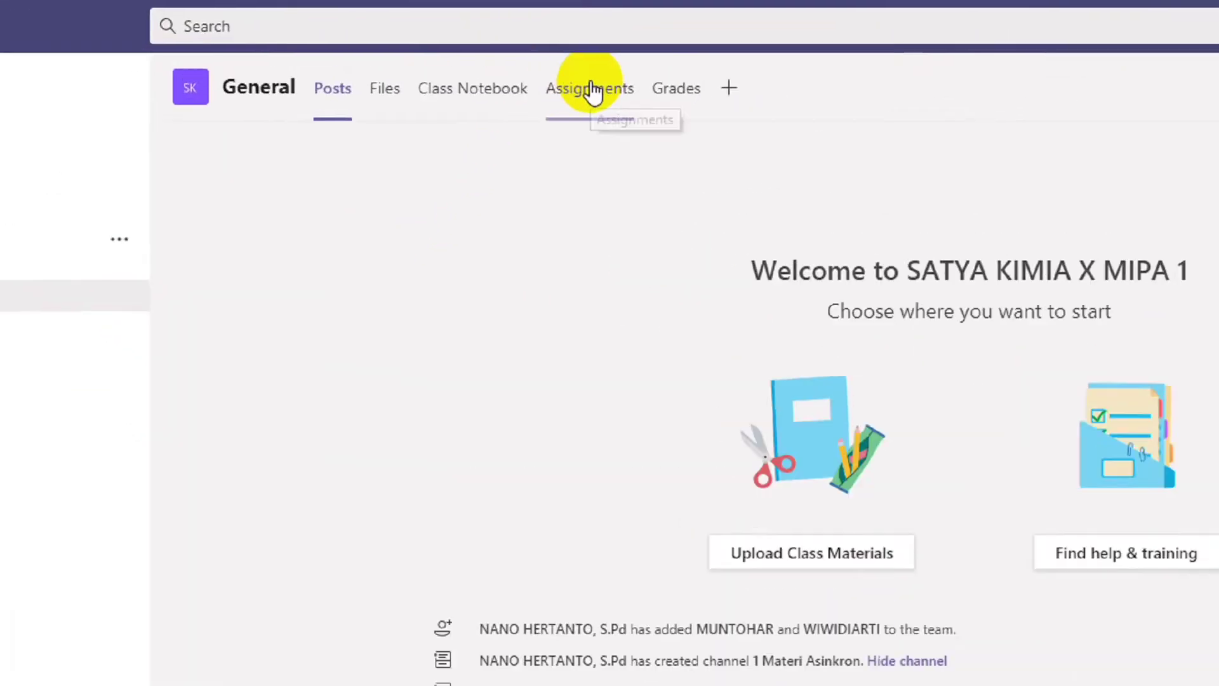
pyautogui.click(626, 113)
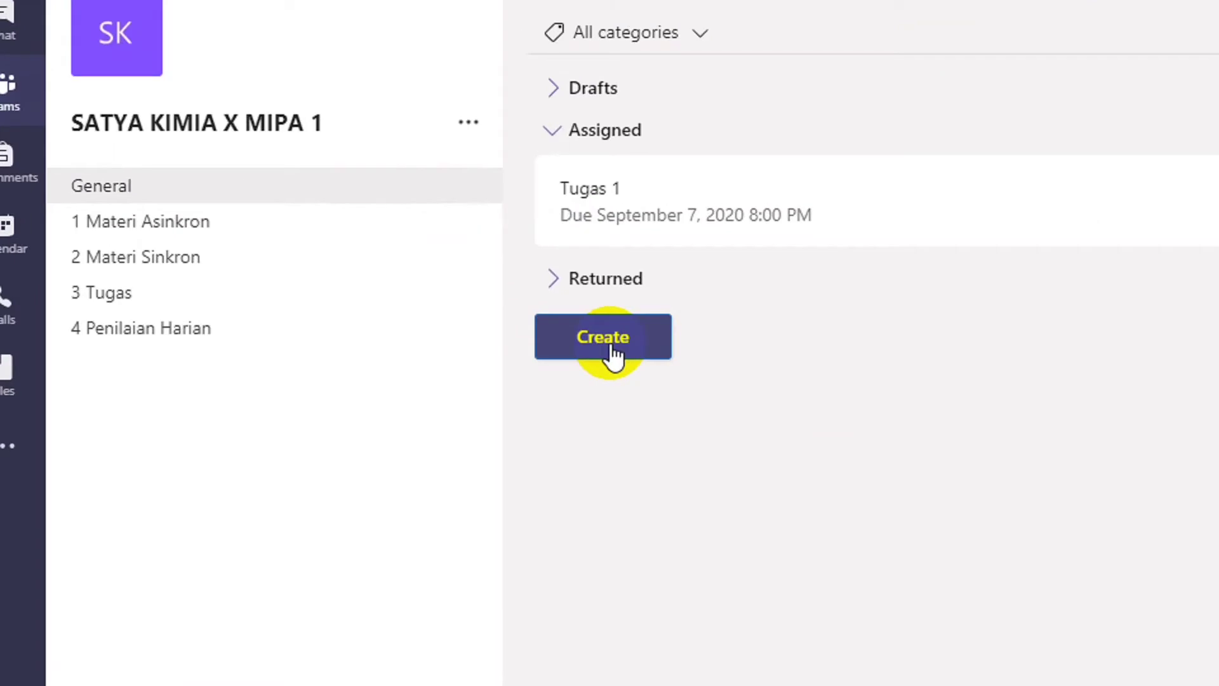
pyautogui.click(611, 348)
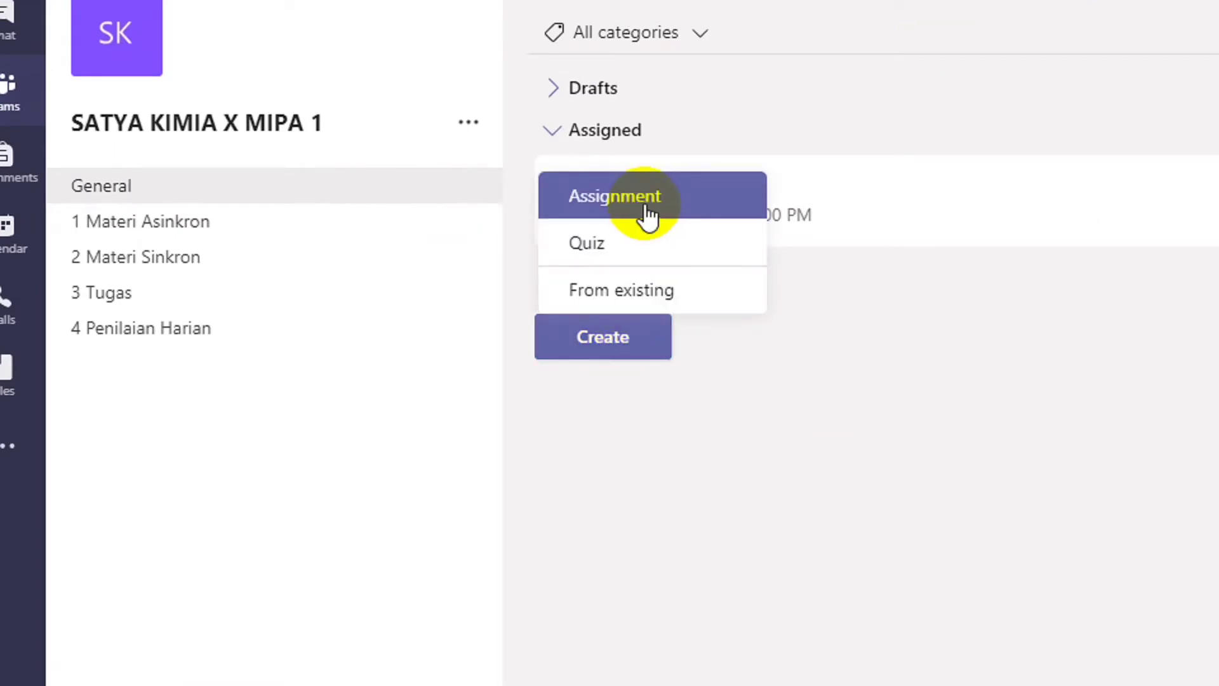
pyautogui.click(613, 246)
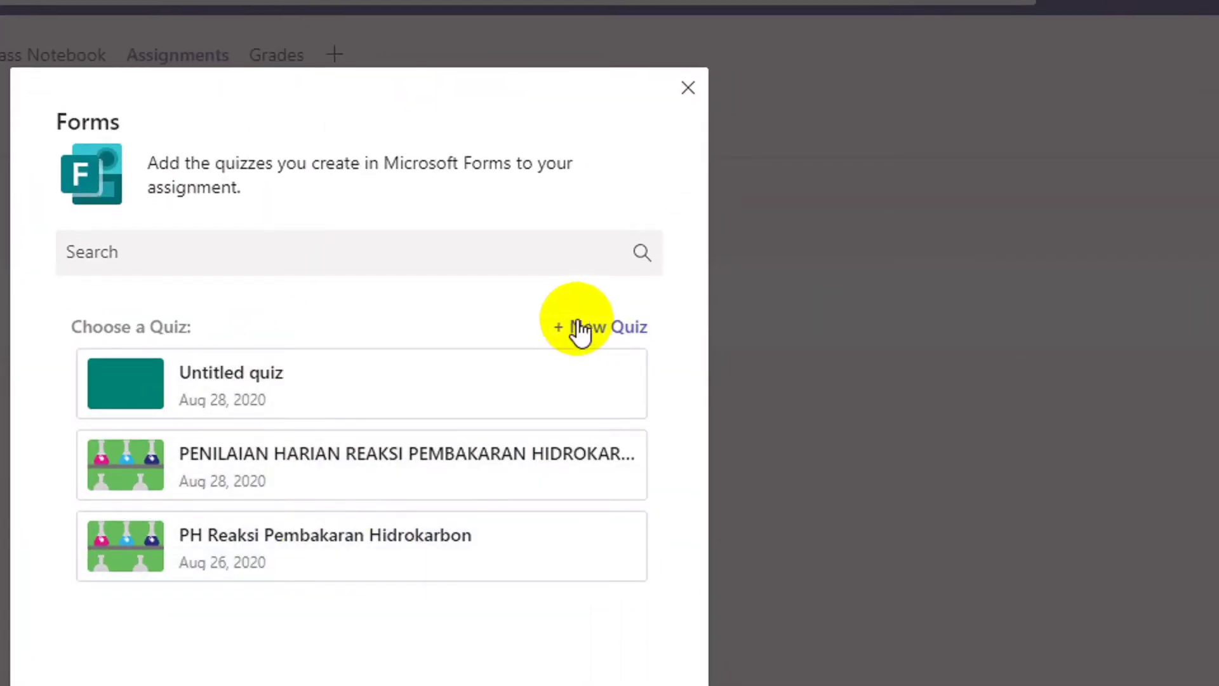
pyautogui.click(587, 327)
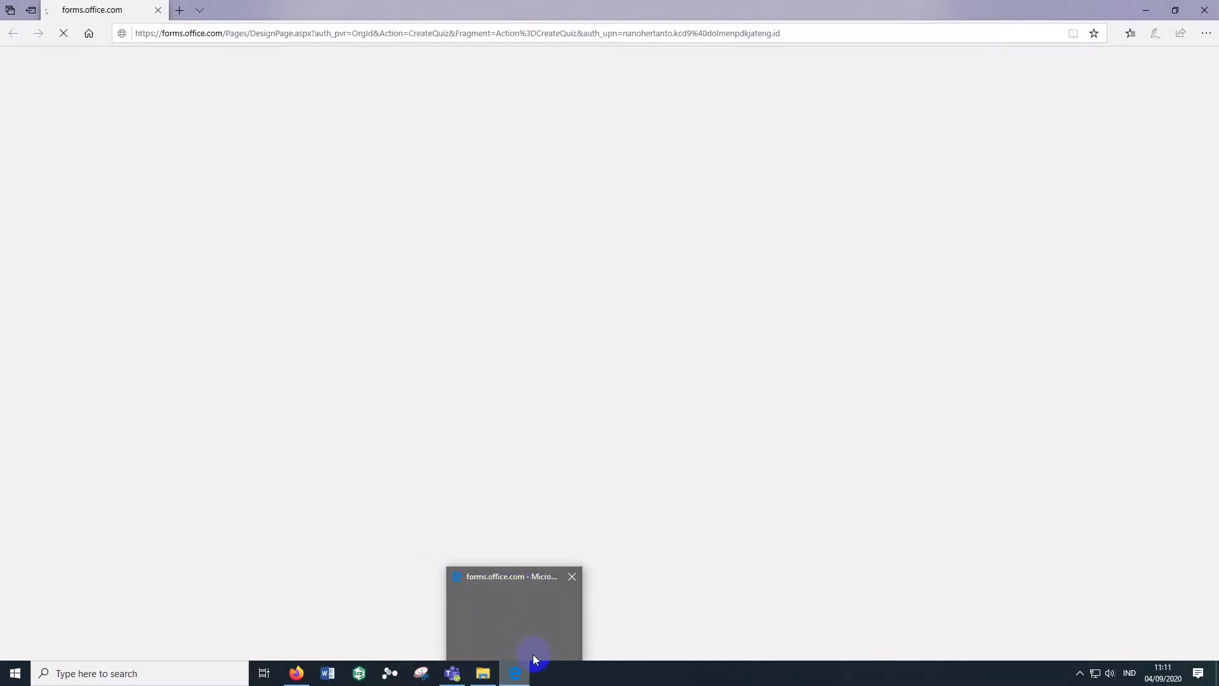
pyautogui.moveTo(461, 682)
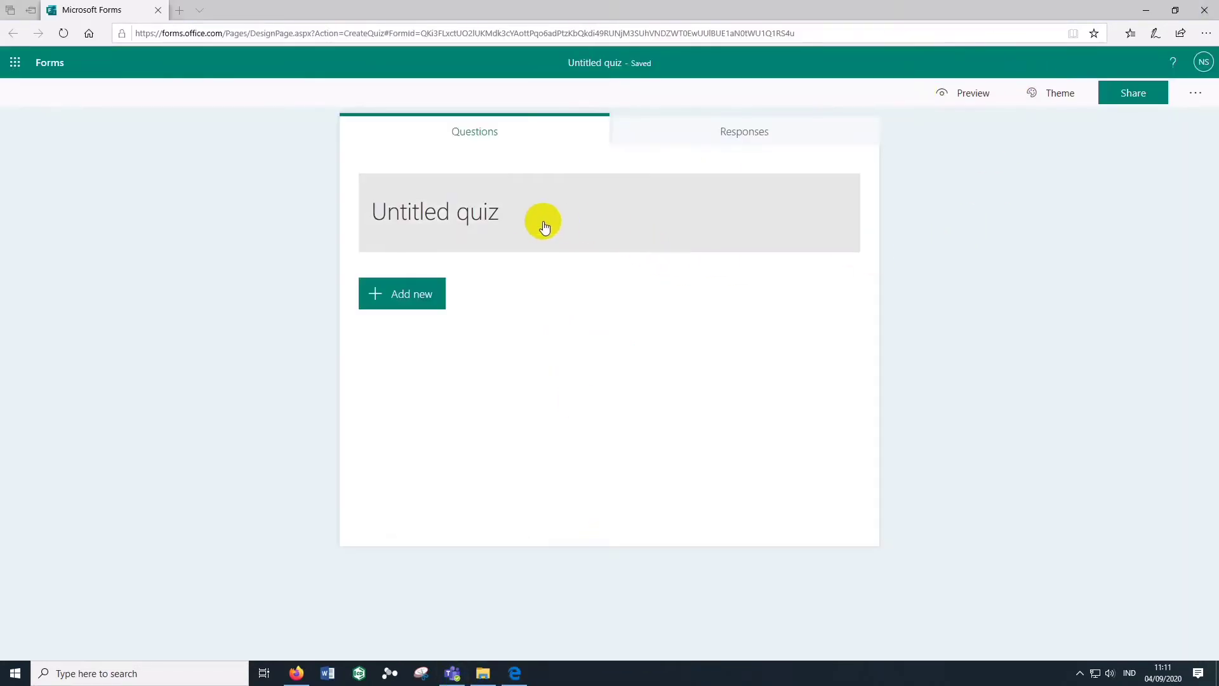
# - Title the quiz "Penilaian Harian 1" and give it the description "SMA NEGERI 1 AYAH KABUPATEN KEBUMEN"
pyautogui.click(450, 214)
pyautogui.write('Penil')
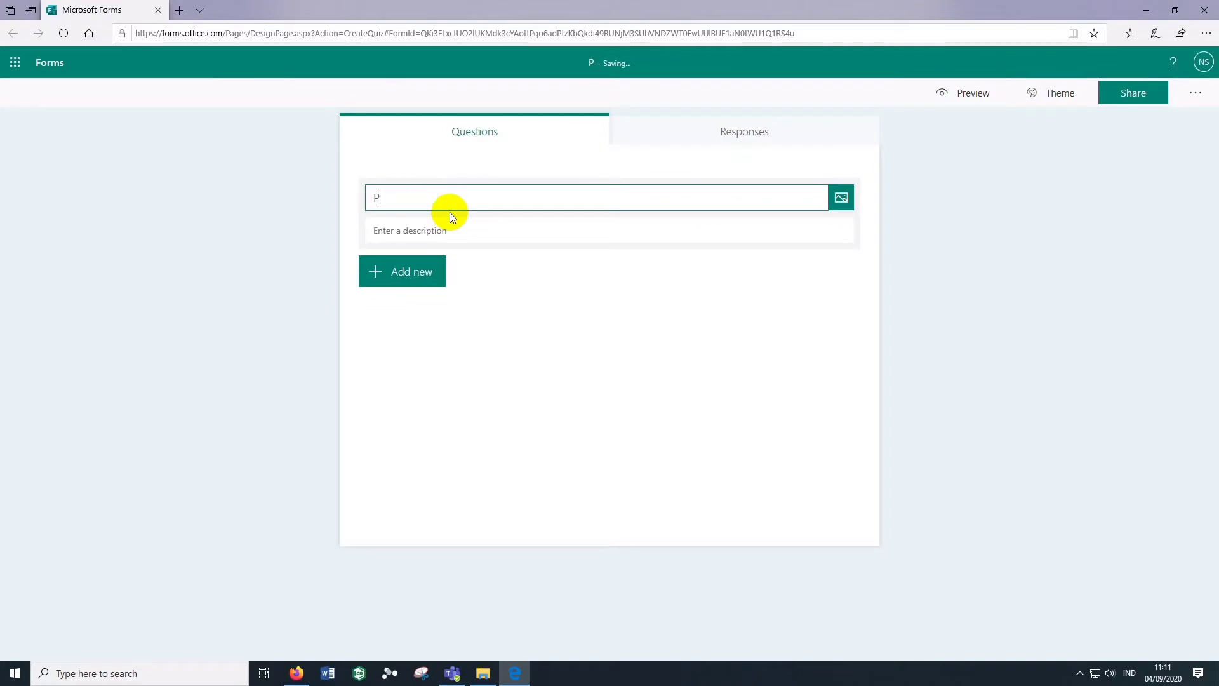
pyautogui.write('n Harian')
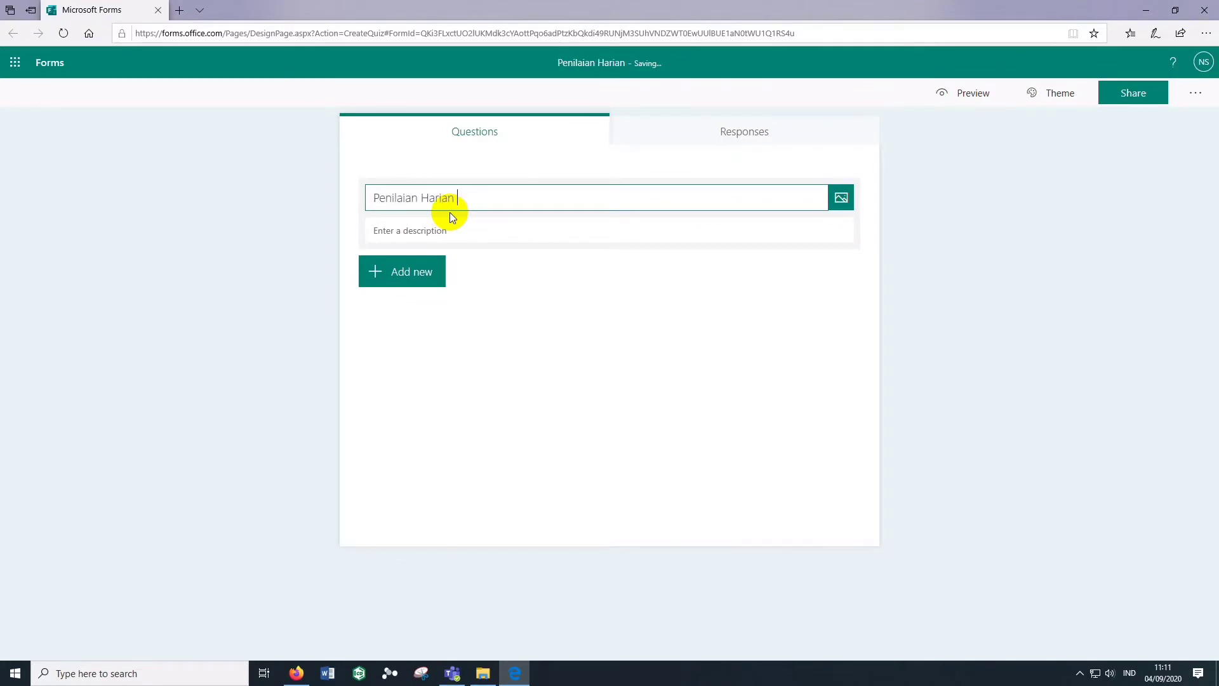
pyautogui.write(' 1')
pyautogui.click(449, 231)
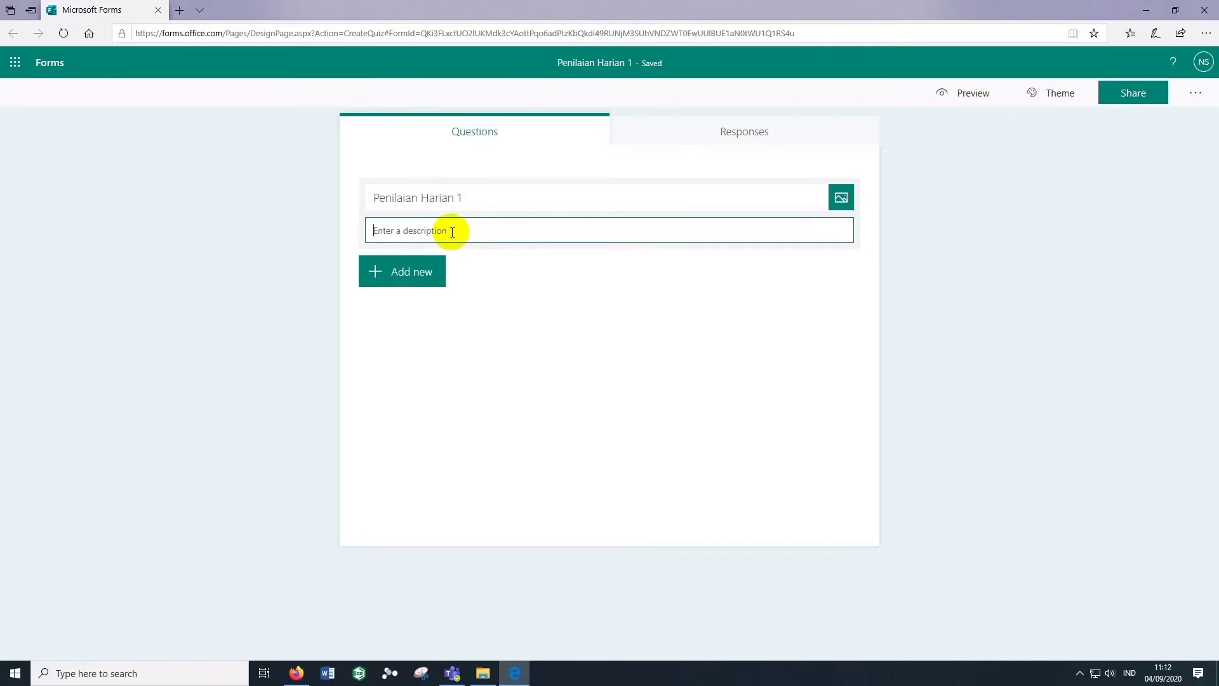
pyautogui.write('SMA')
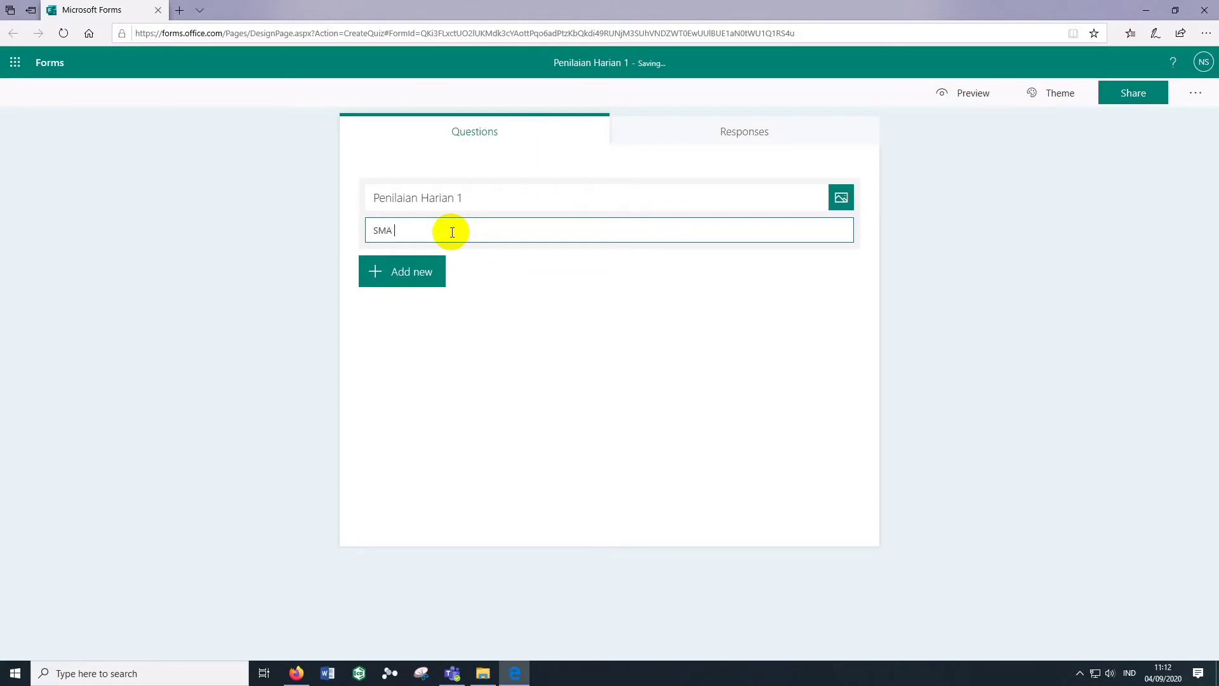
pyautogui.write(' NEGERI 1 AYAH KABUPATEN KEBUMEN')
# - Upload the teacher's portrait photo from the IHT 2020 folder on drive D: as the quiz header image
pyautogui.click(842, 199)
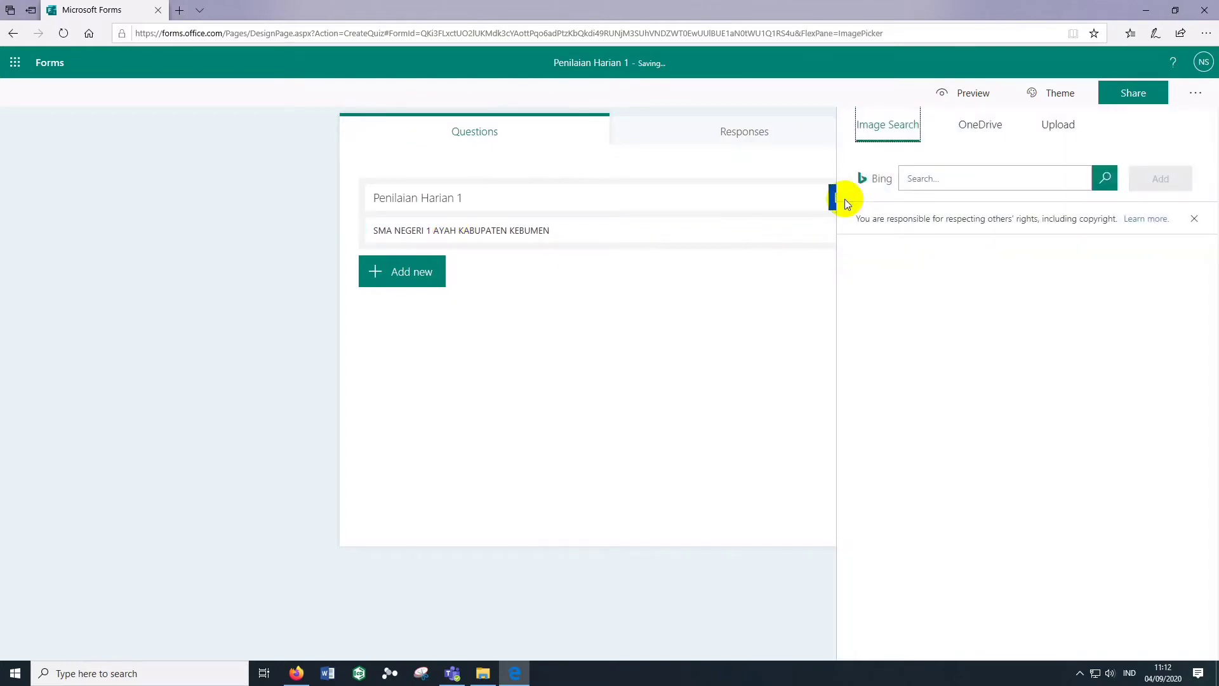
pyautogui.click(1059, 126)
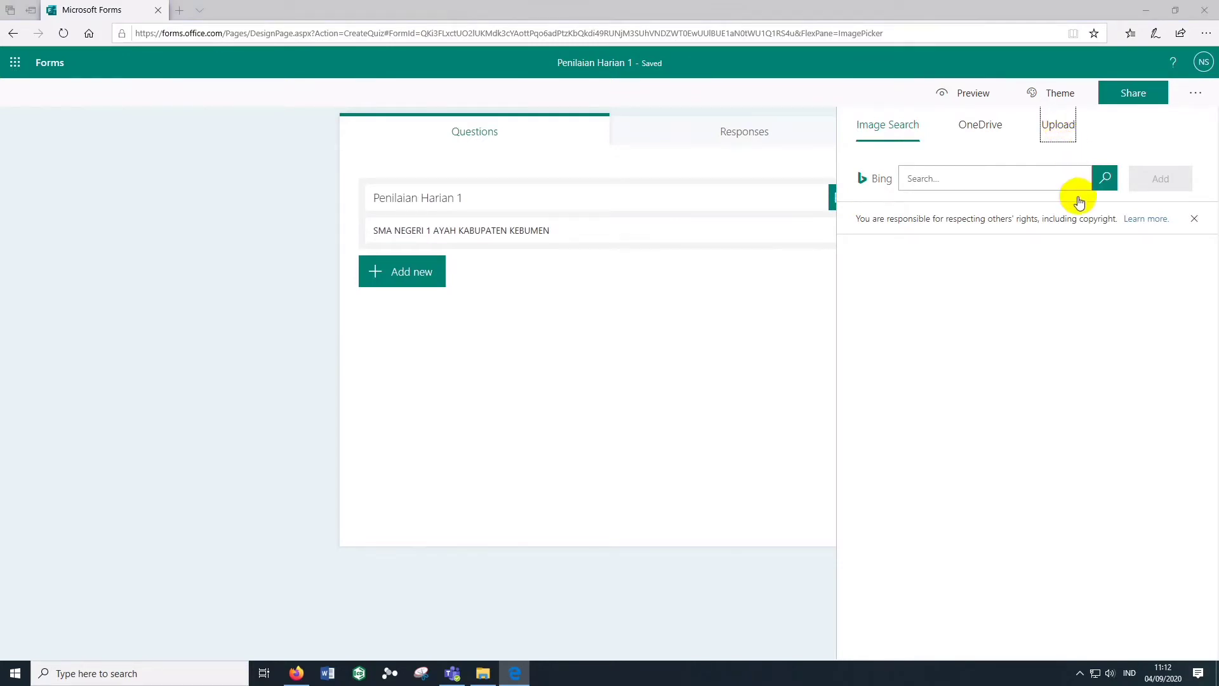
pyautogui.click(1057, 127)
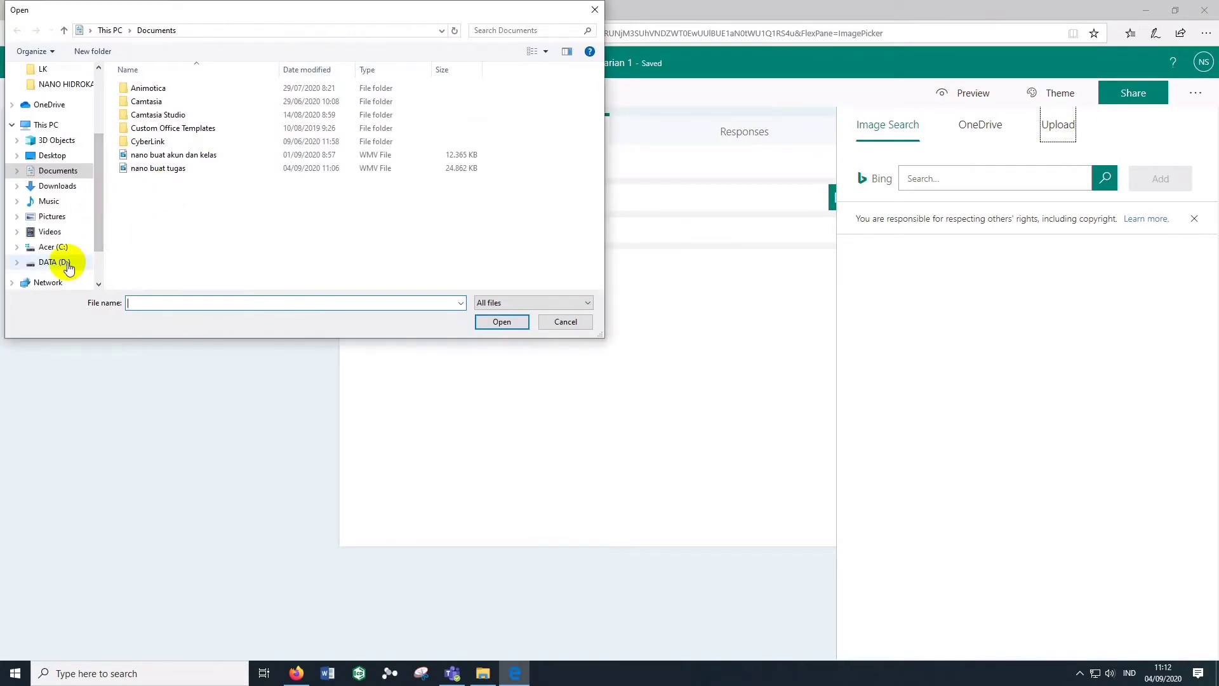
pyautogui.click(64, 262)
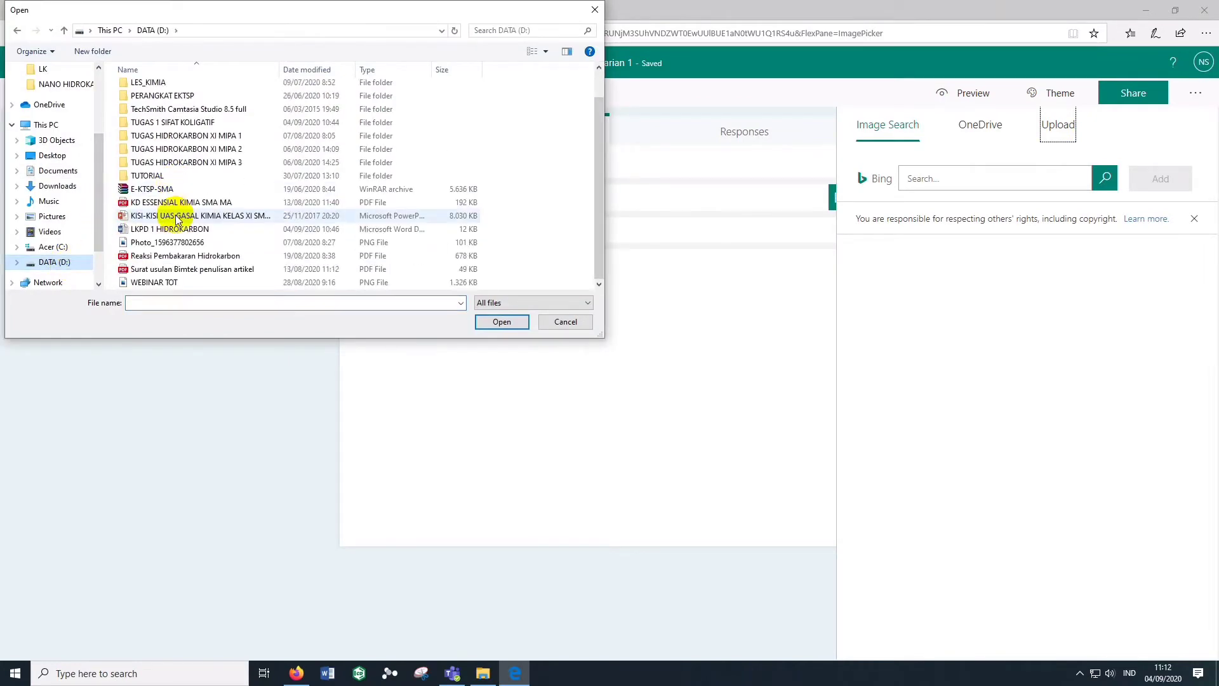
pyautogui.scroll(1, 176, 218)
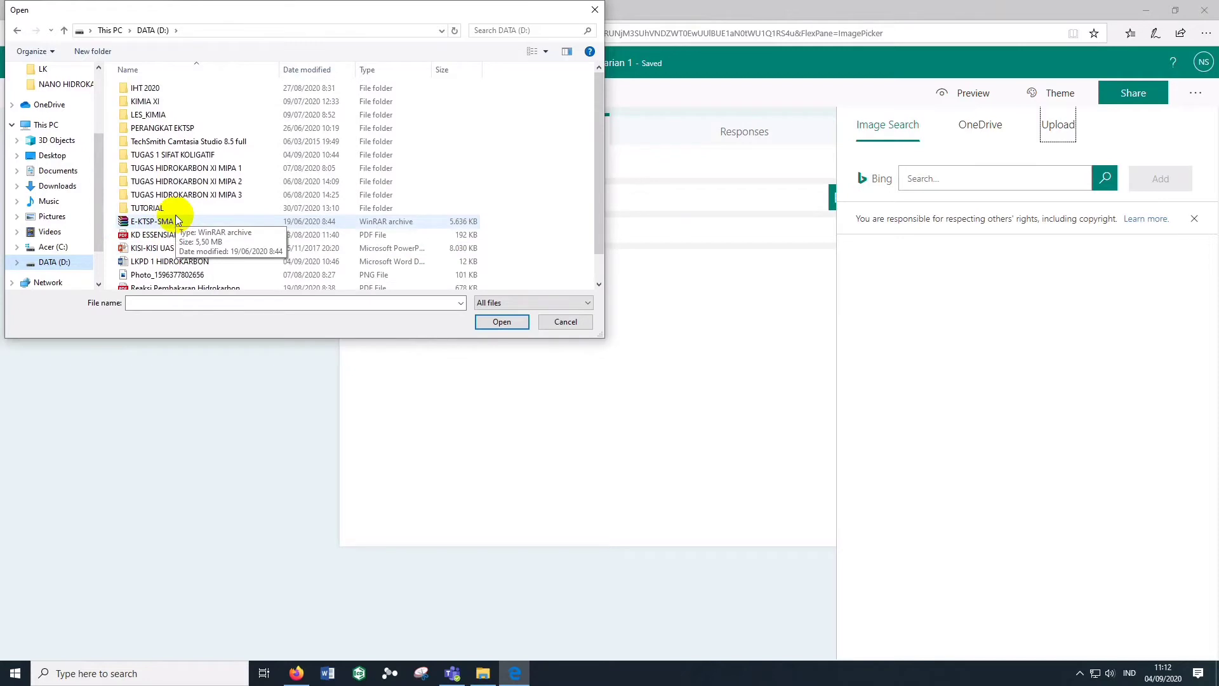
pyautogui.click(152, 93)
pyautogui.doubleClick(152, 93)
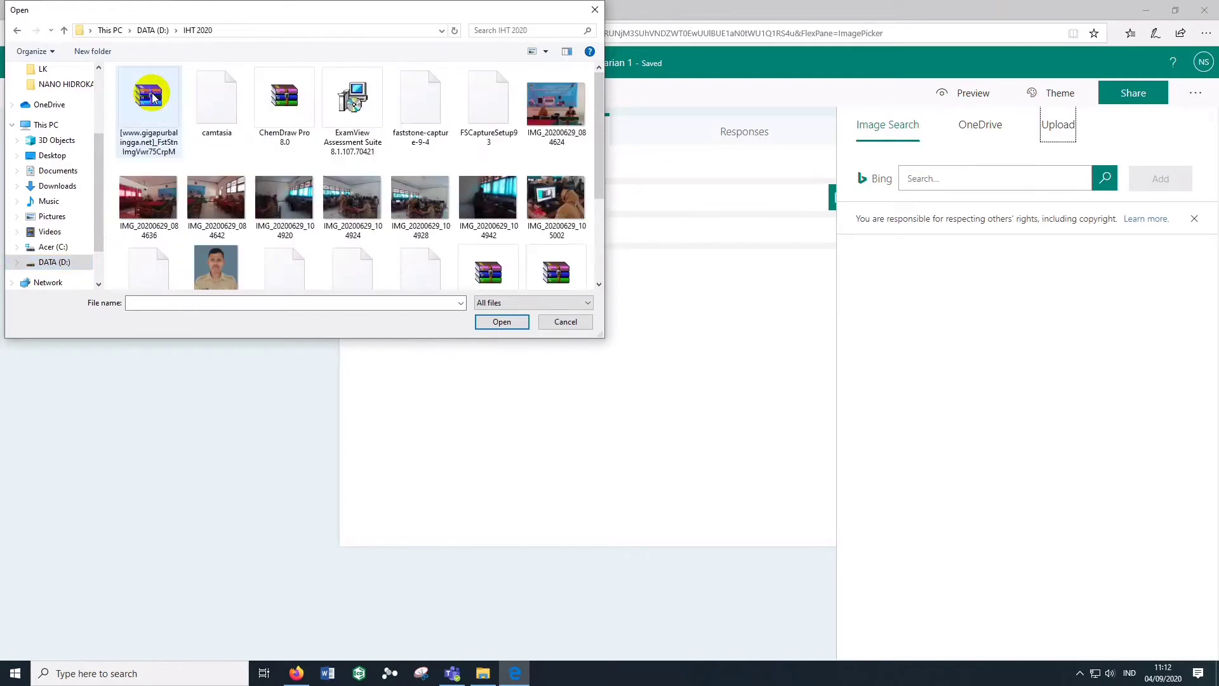
pyautogui.scroll(-3, 275, 168)
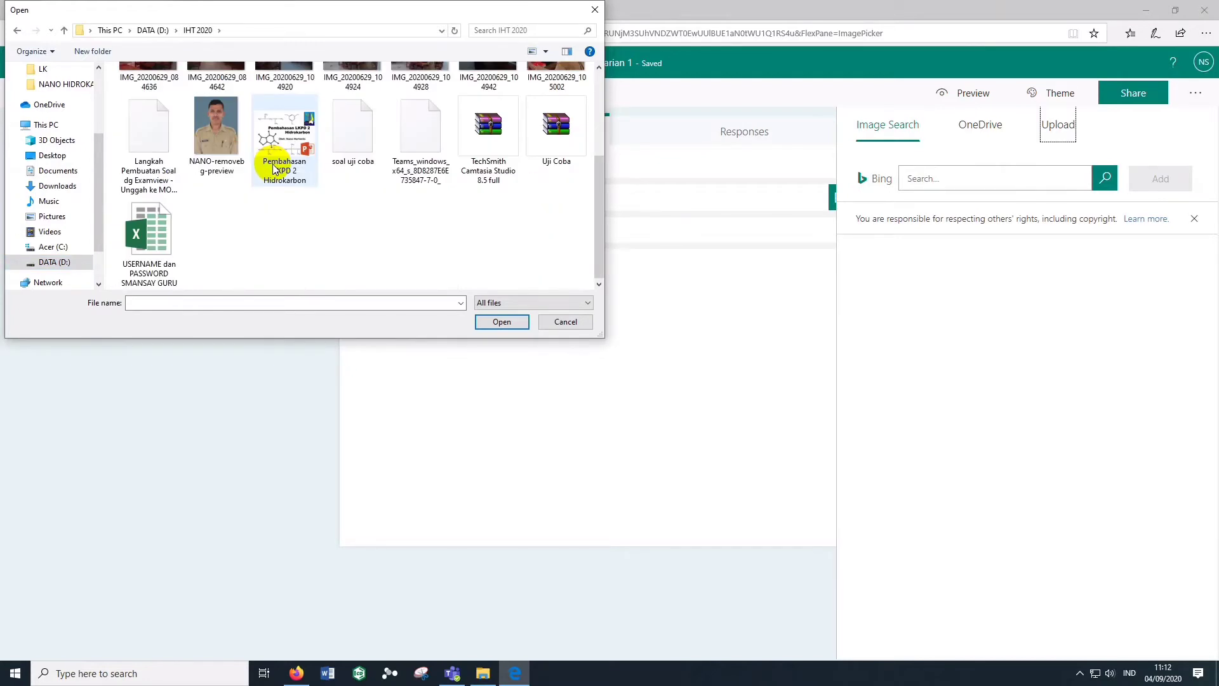
pyautogui.scroll(3, 274, 169)
pyautogui.scroll(-1, 272, 164)
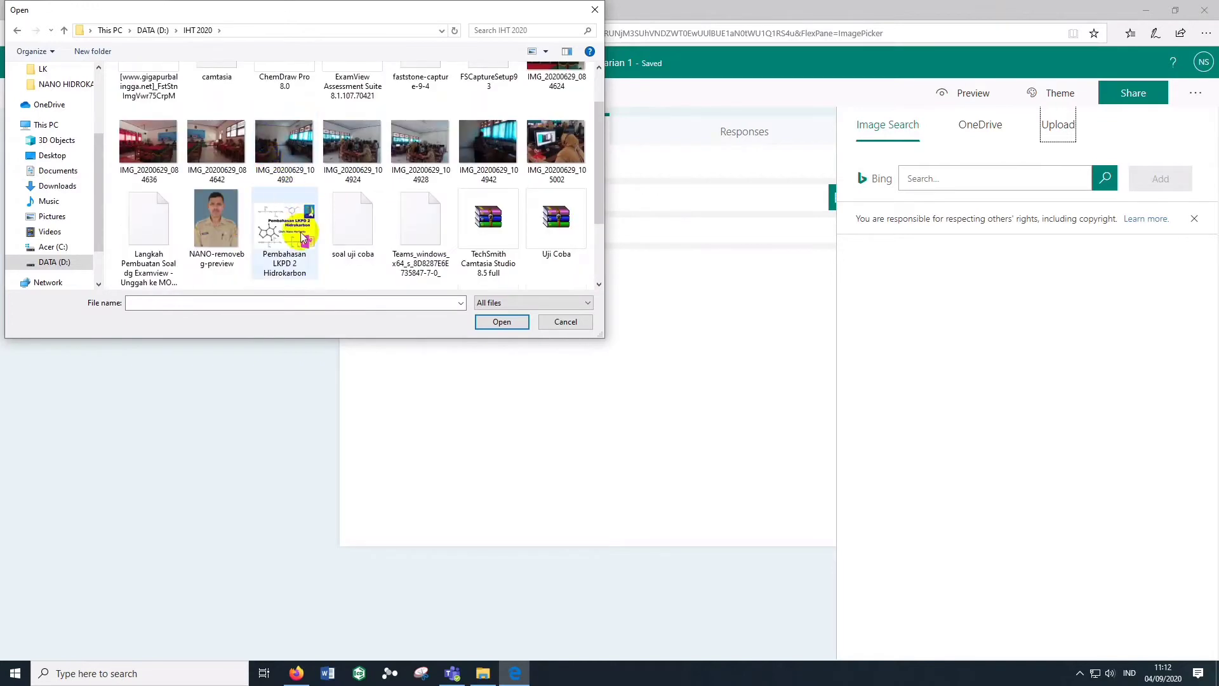
pyautogui.click(224, 233)
pyautogui.click(516, 327)
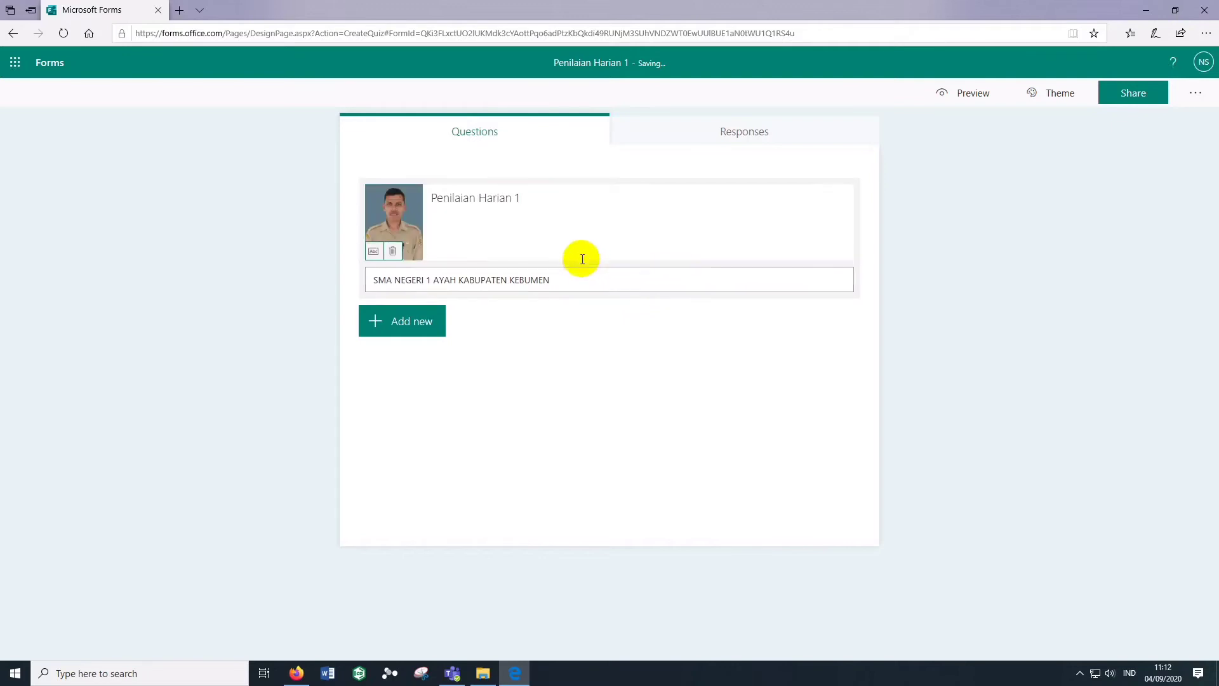
# - Extend the quiz title with two further lines, "Kimia Kelas XI" and "Materi Hidrokarbon"
pyautogui.tripleClick(533, 201)
pyautogui.click(533, 202)
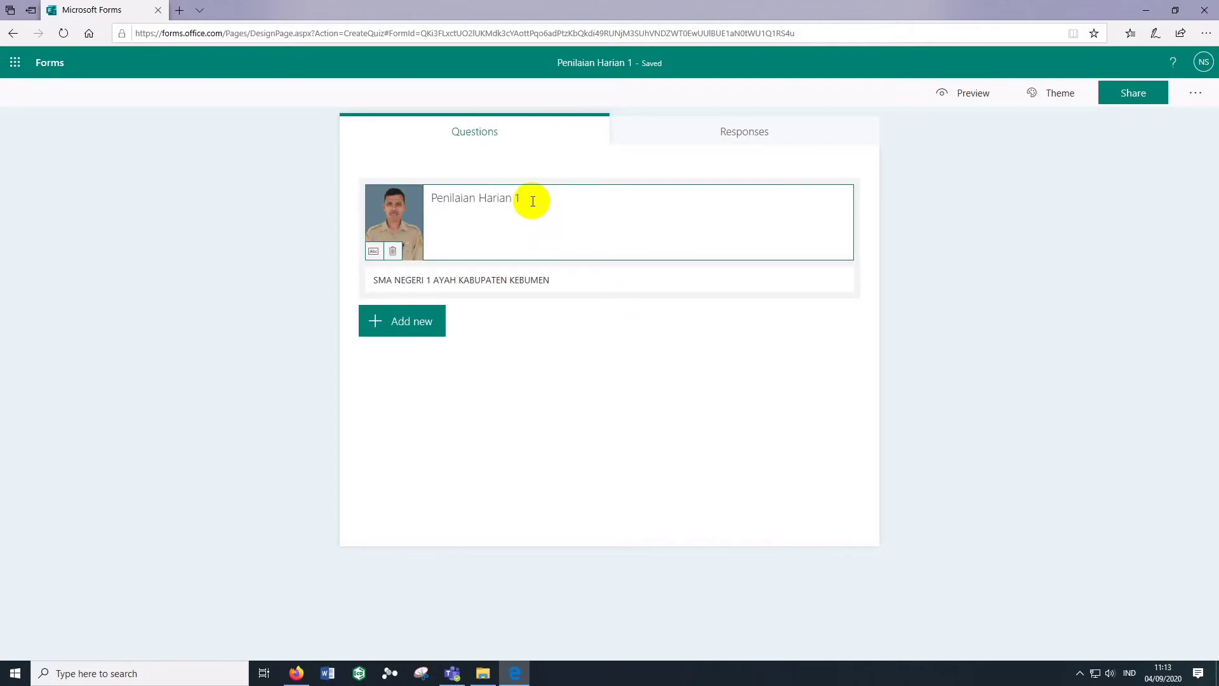
pyautogui.press('Return')
pyautogui.write('Kim')
pyautogui.press('BackSpace')
pyautogui.press('BackSpace')
pyautogui.write('imia Kel')
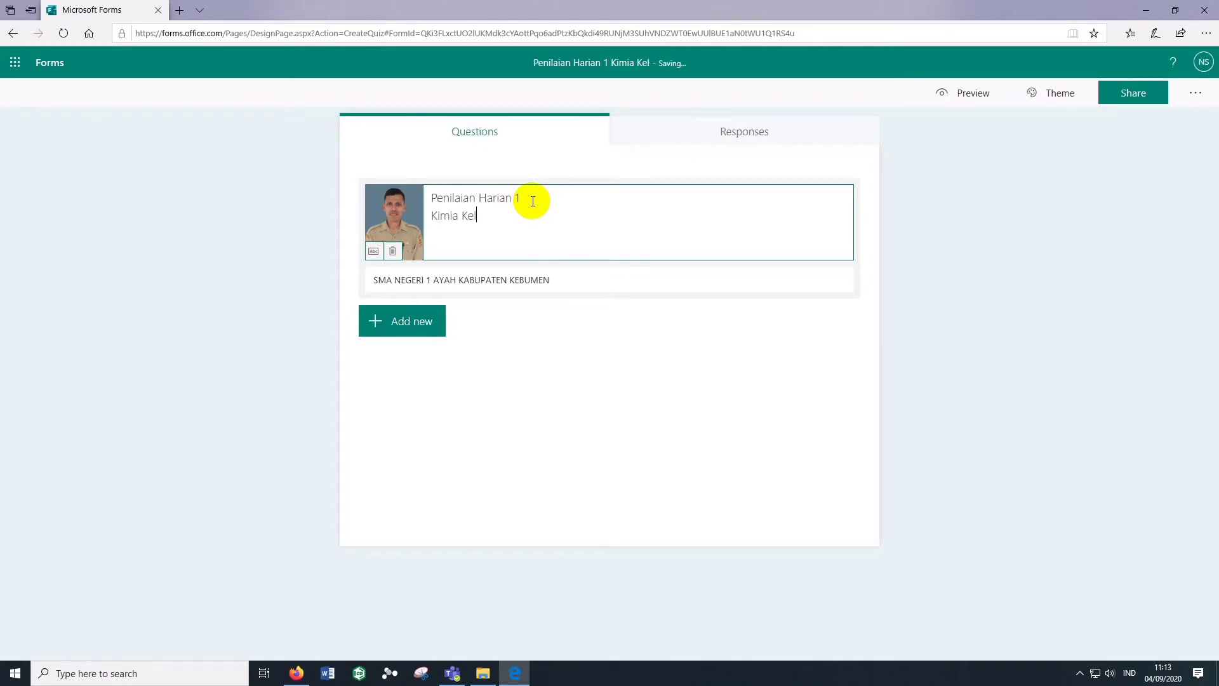
pyautogui.write('as XI')
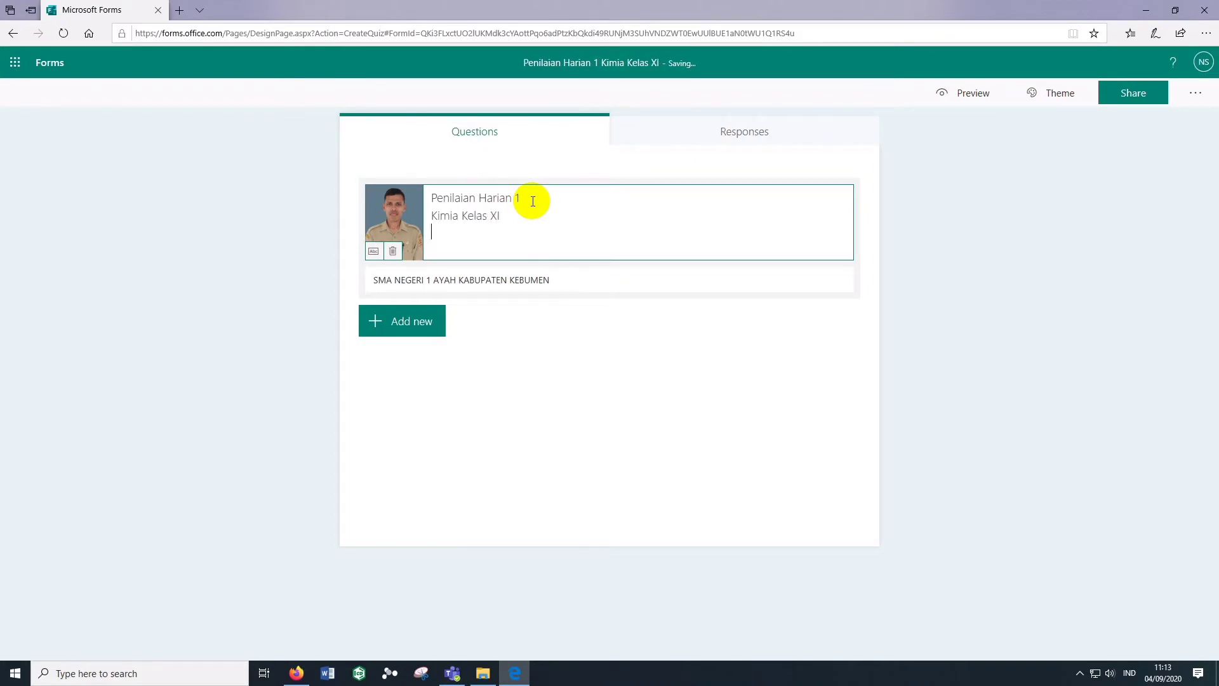
pyautogui.press('Return')
pyautogui.write('Materi')
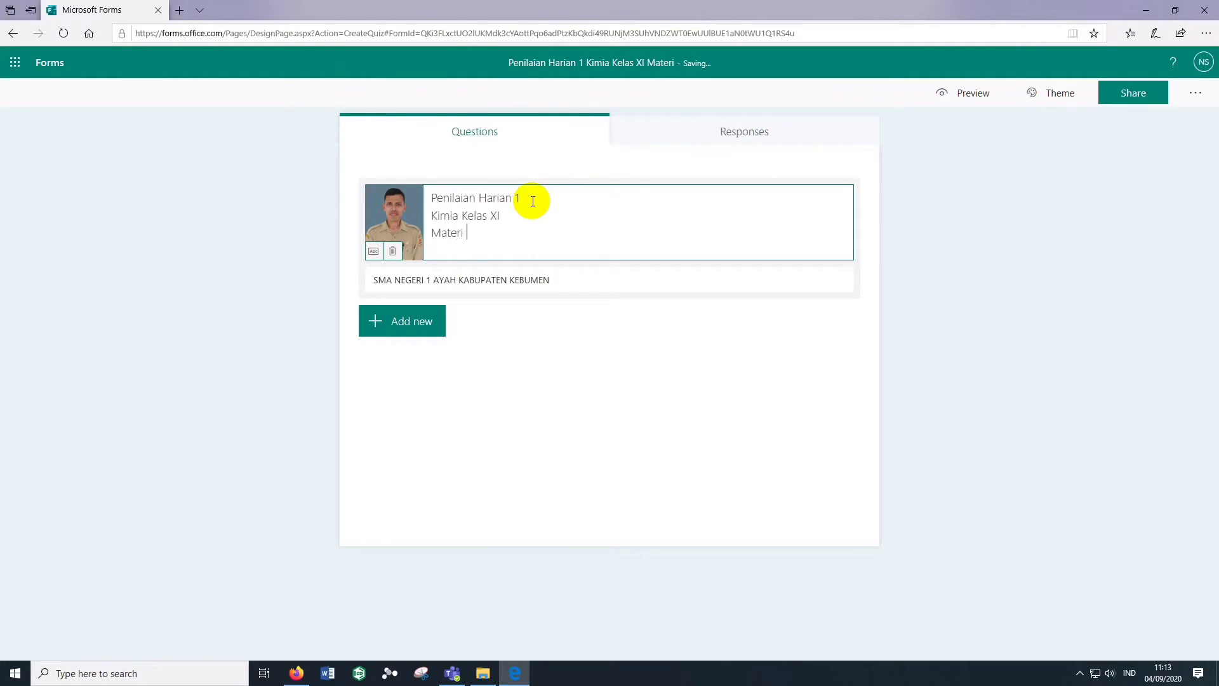
pyautogui.write(' Hidrokarb')
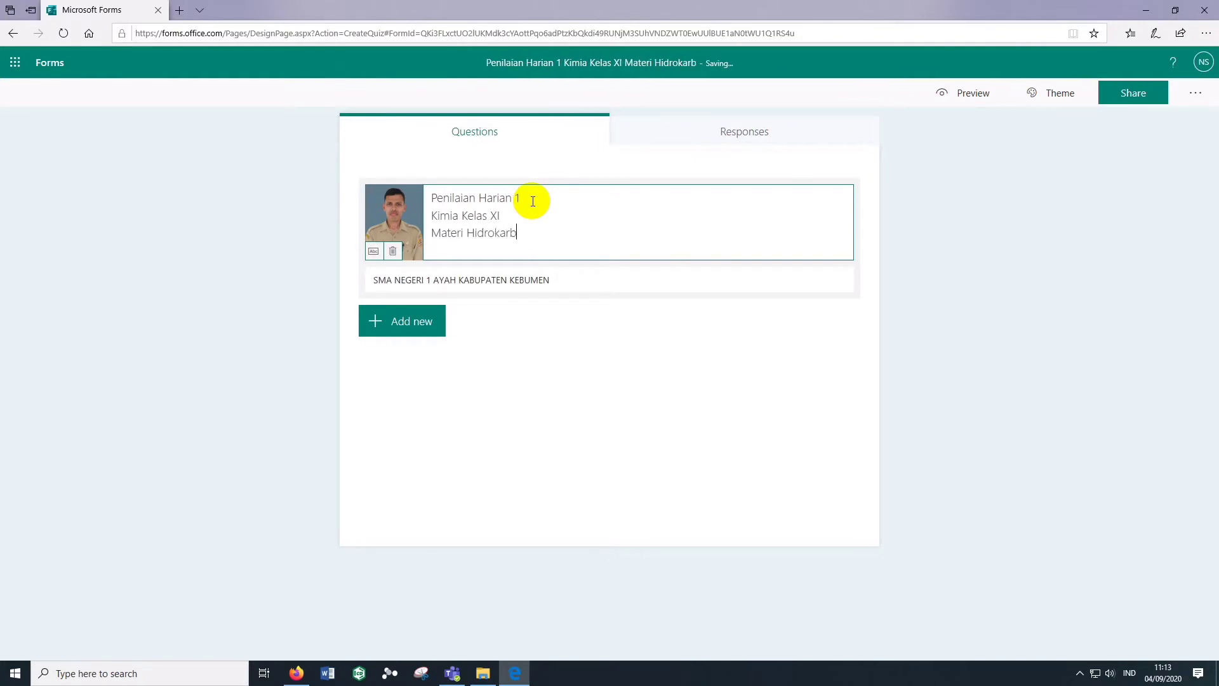
pyautogui.write('on')
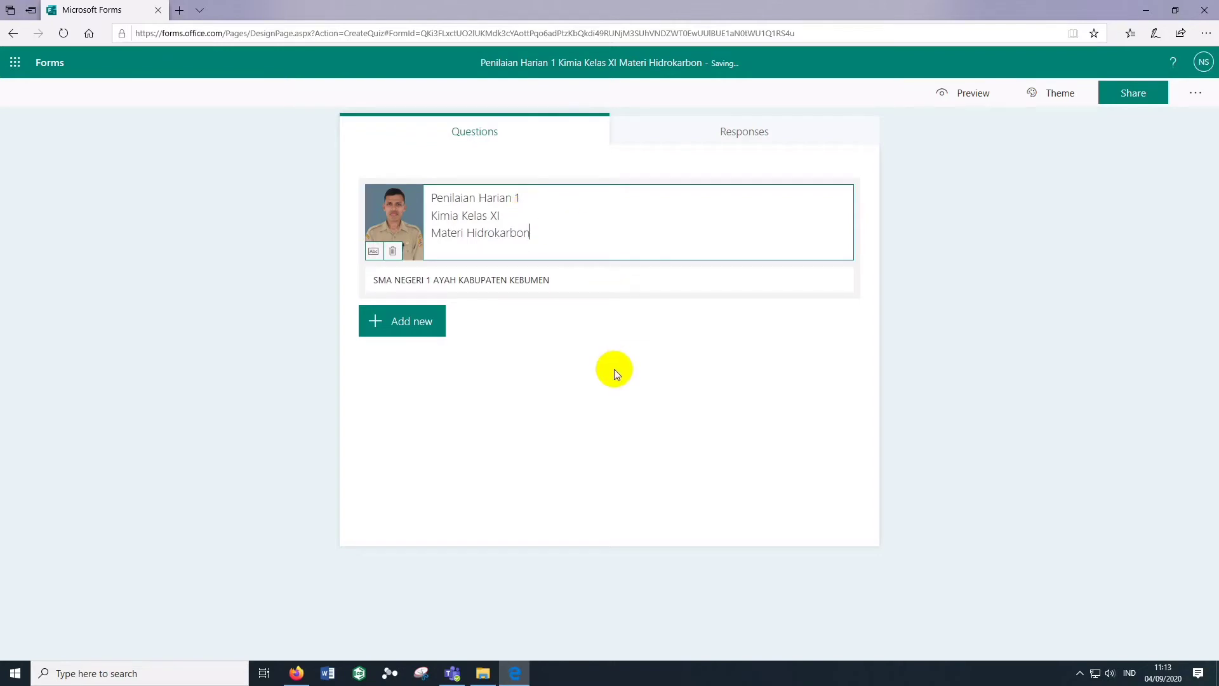
# - Add a text question worded "Nama :" to the quiz and make it required
pyautogui.click(400, 336)
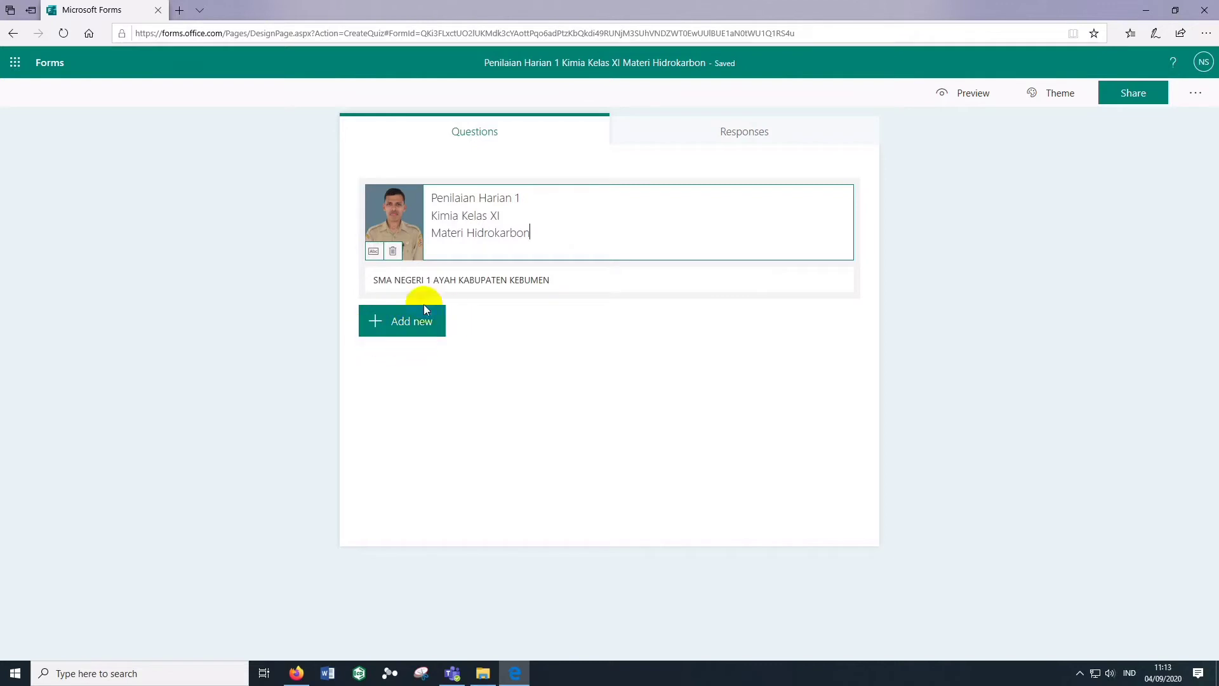
pyautogui.click(408, 326)
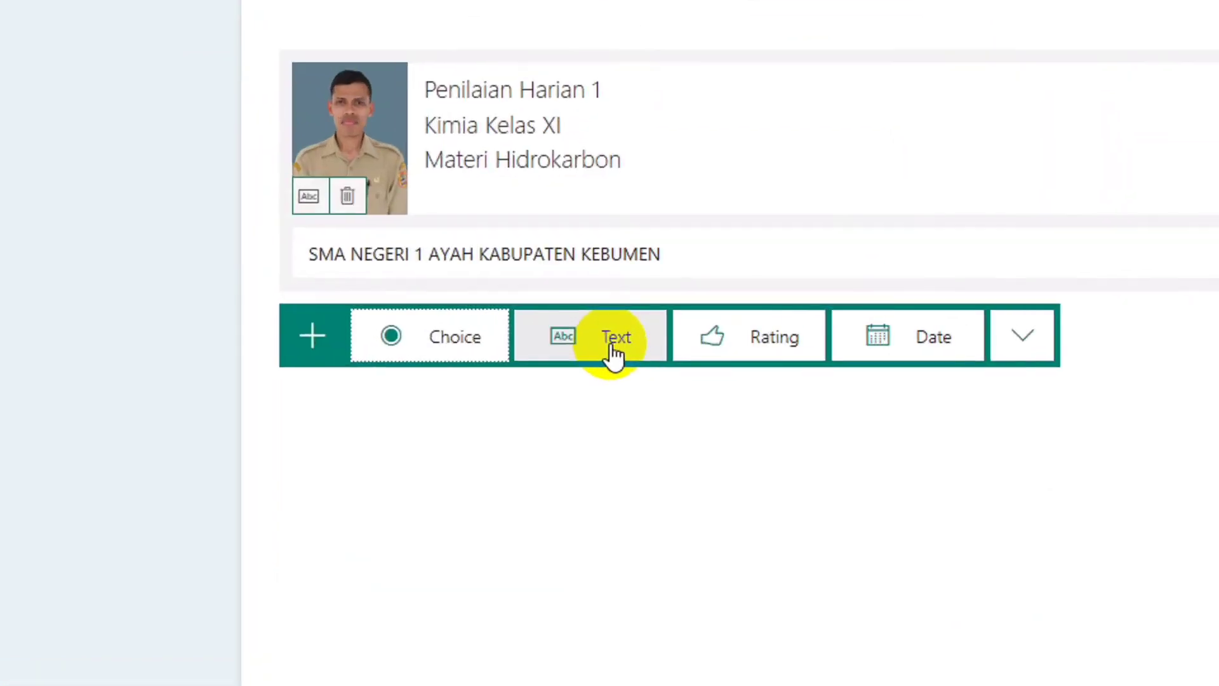
pyautogui.click(613, 354)
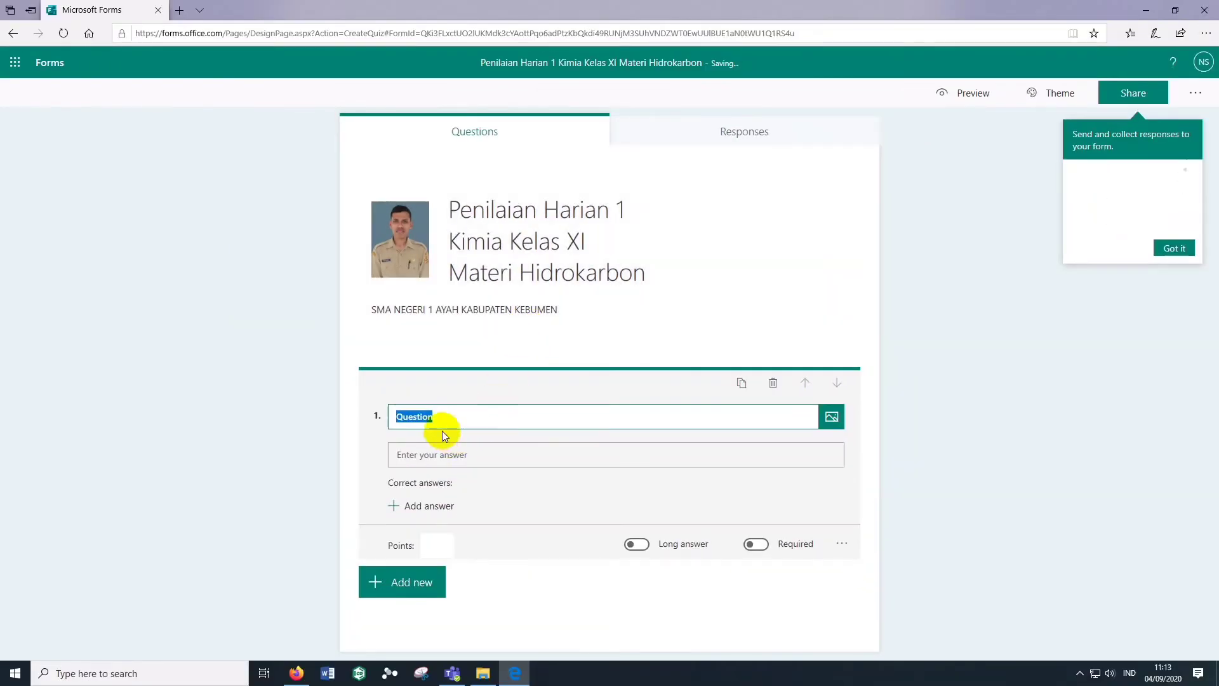
pyautogui.write('N')
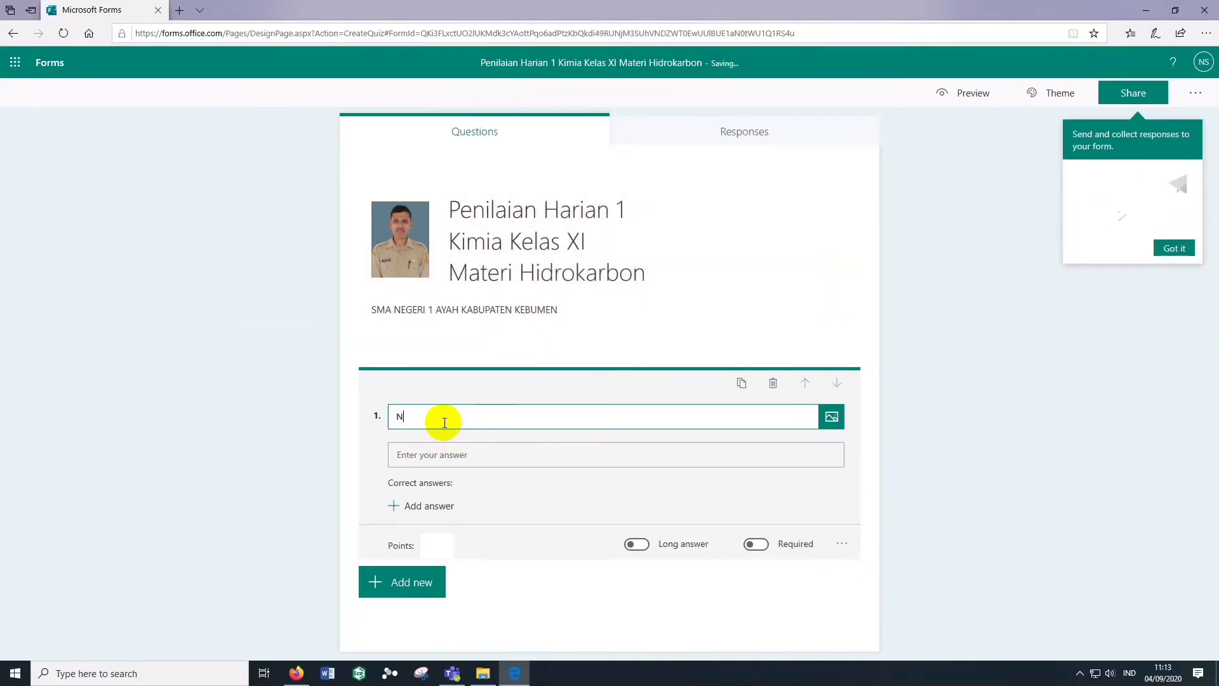
pyautogui.write('ama :')
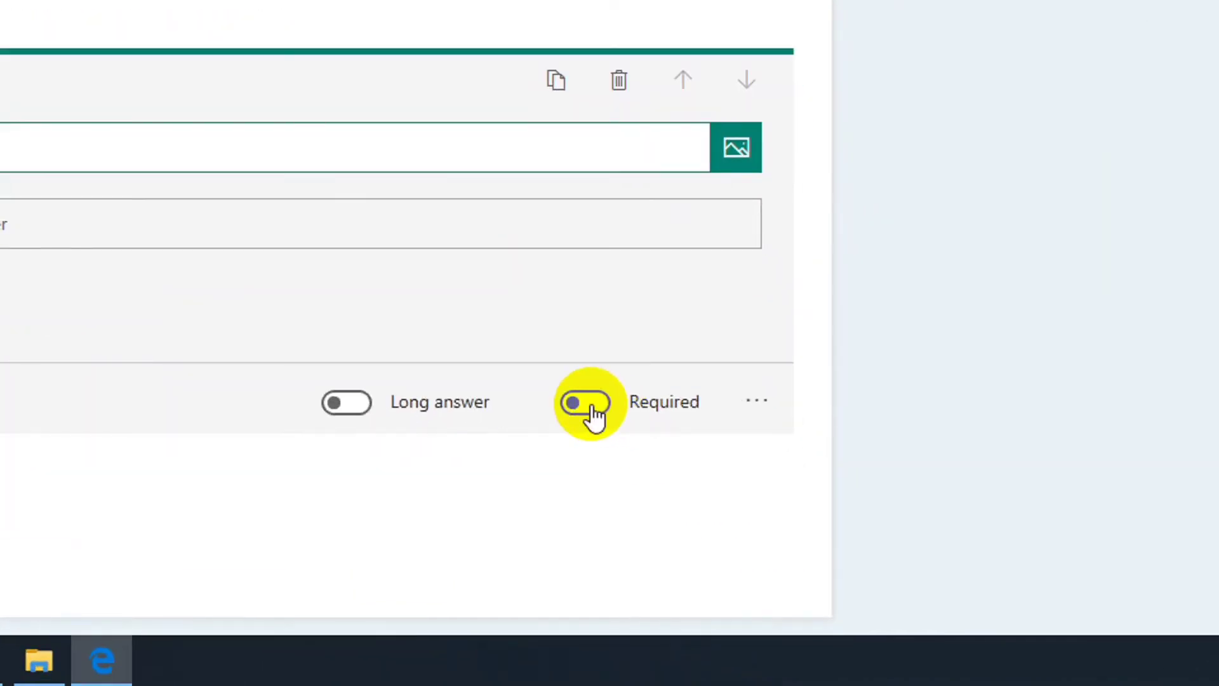
pyautogui.click(759, 550)
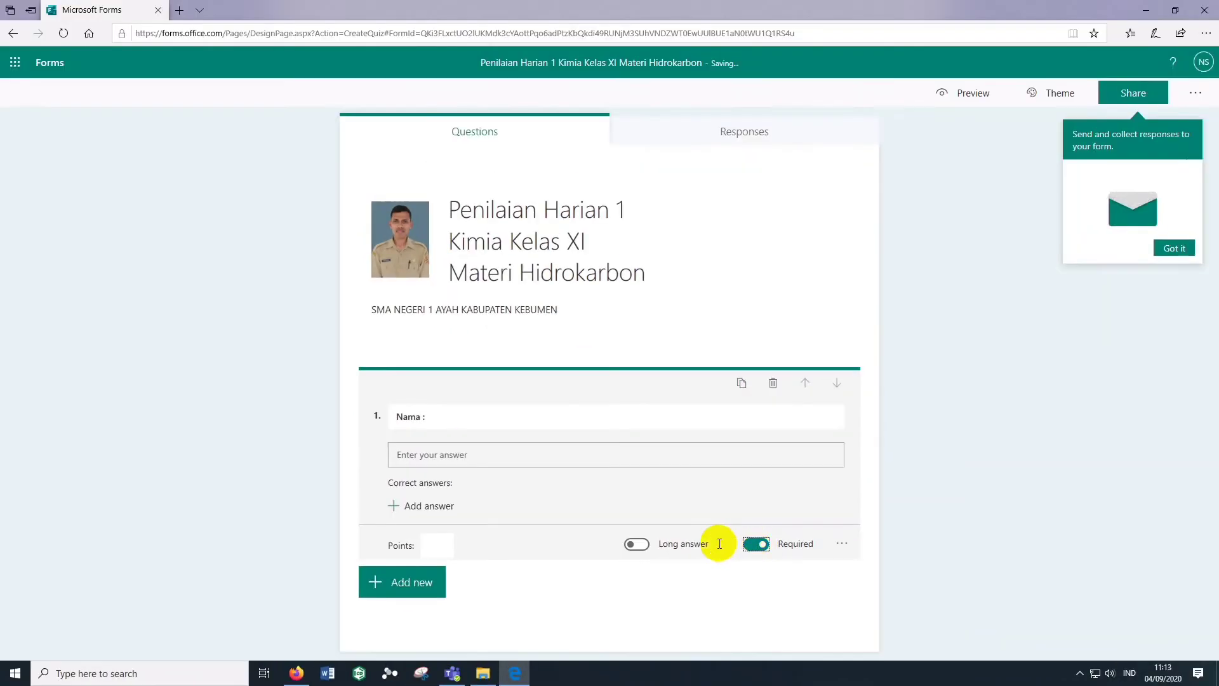
# - Add a second text question worded "Kelas :" below the name question
pyautogui.click(429, 584)
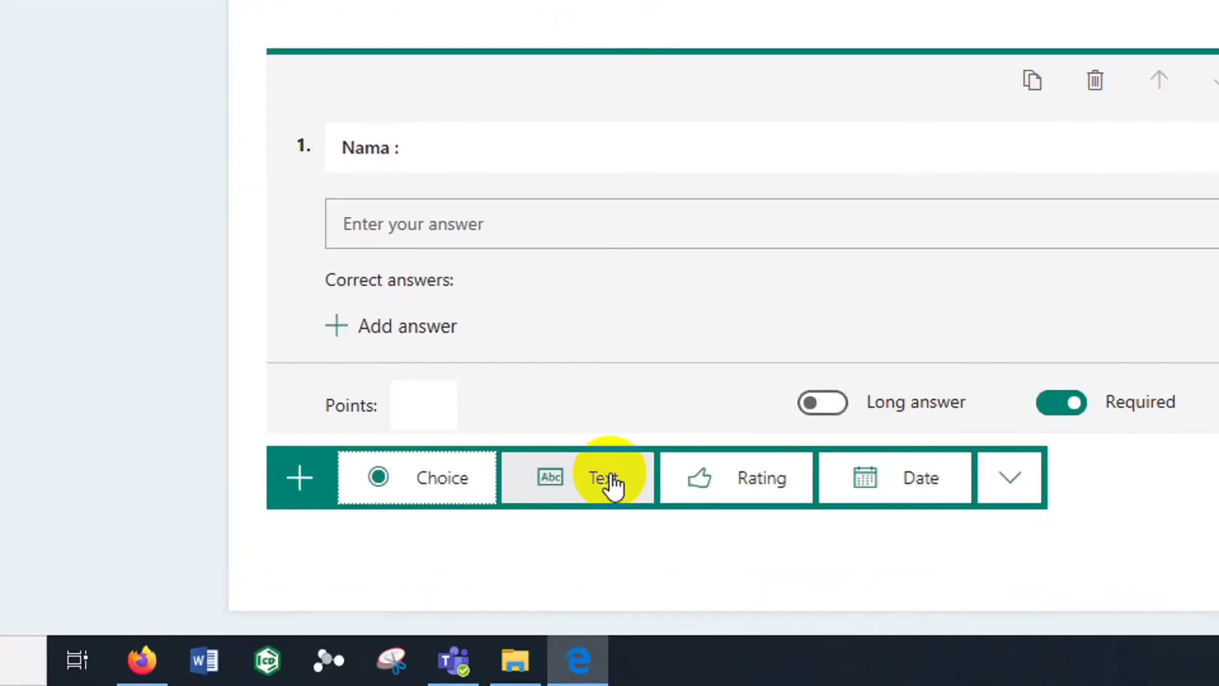
pyautogui.click(611, 481)
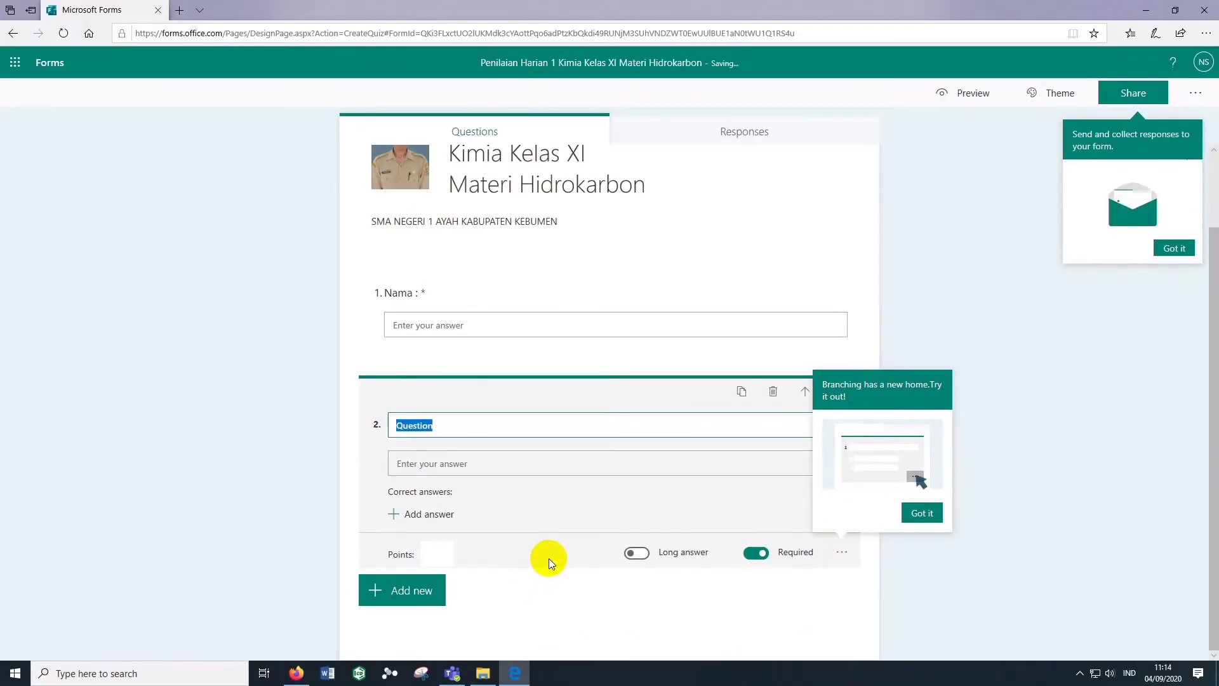
pyautogui.write('Kelas :')
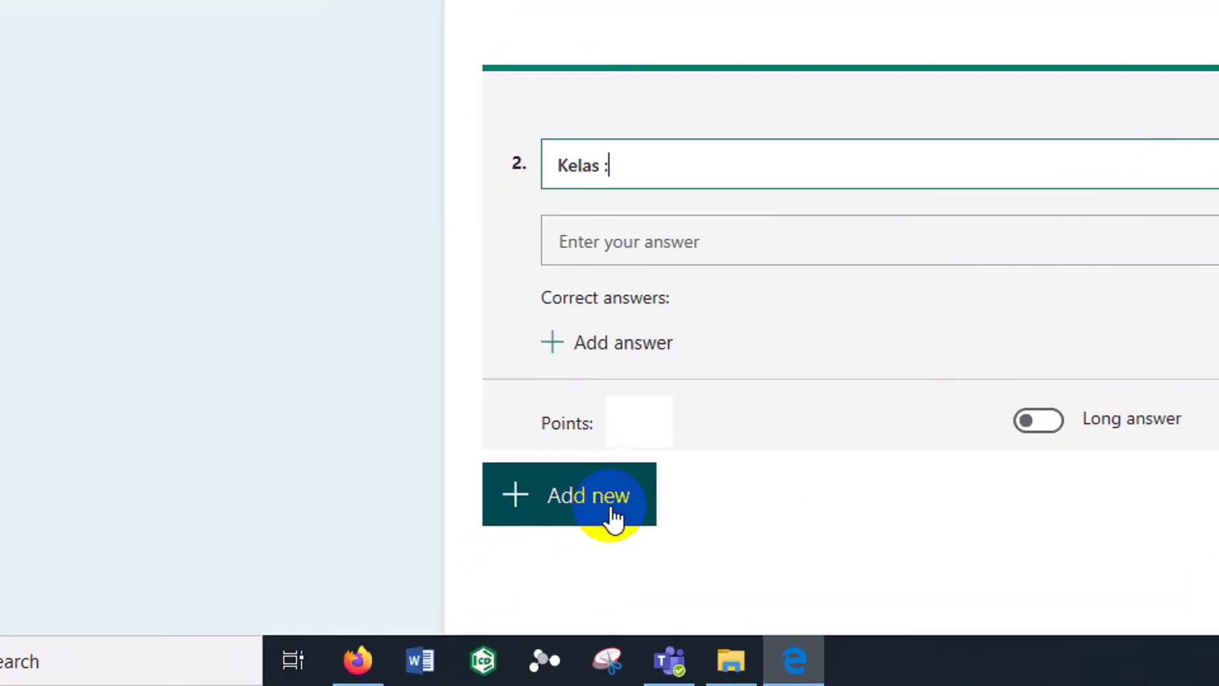
# - Insert a new section after the "Kelas :" question
pyautogui.click(424, 601)
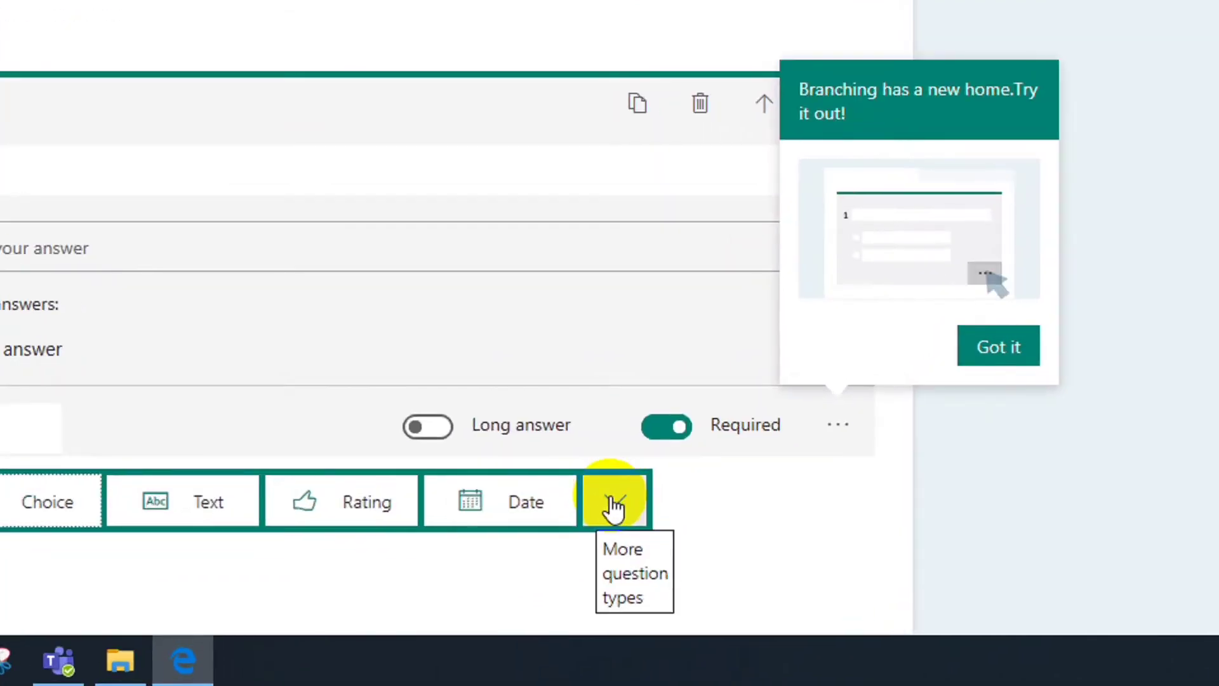
pyautogui.click(730, 595)
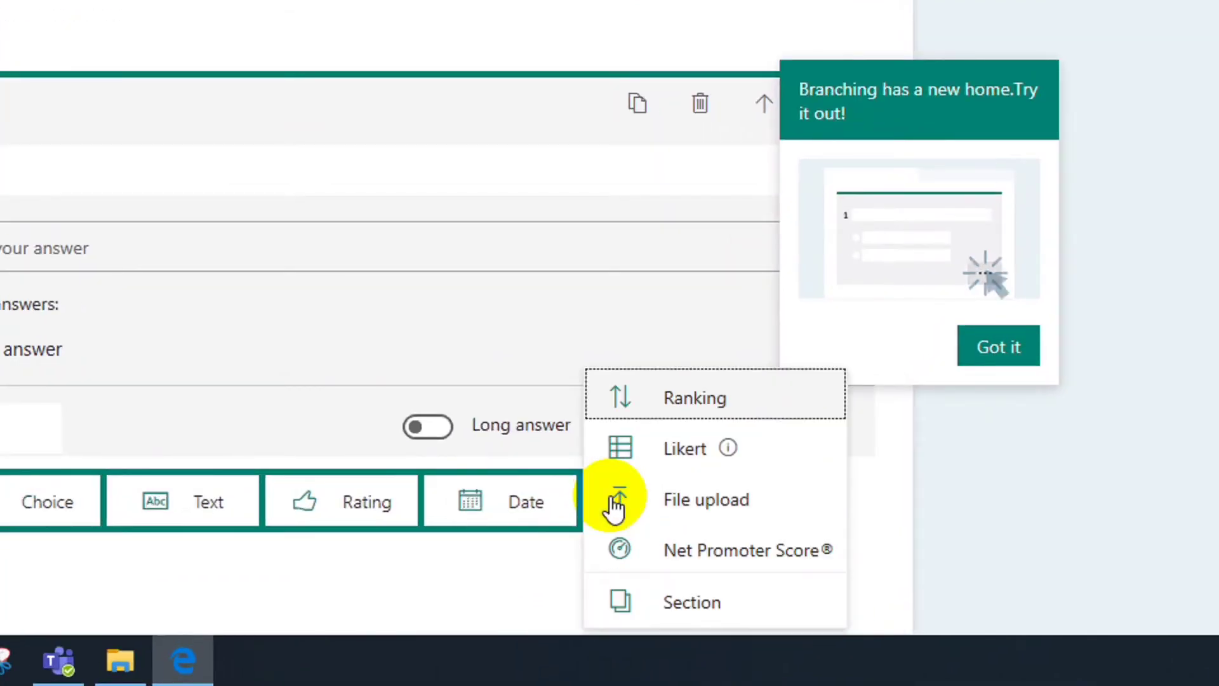
pyautogui.click(699, 610)
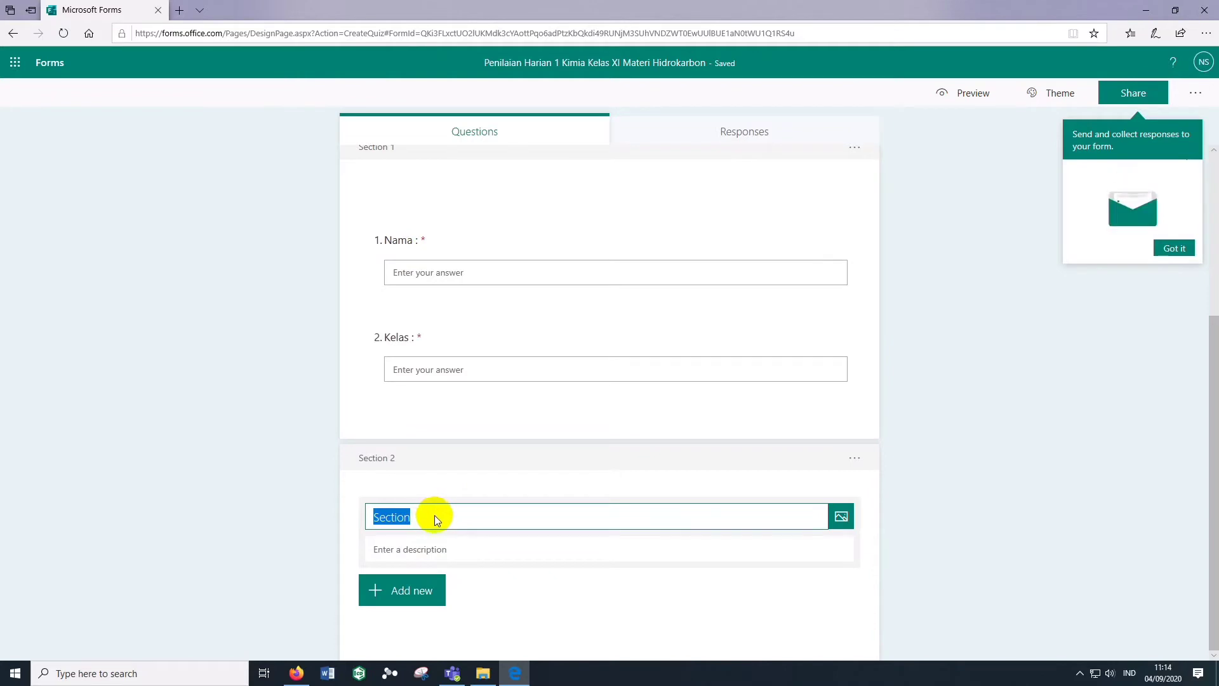
# - Title Section 1, which holds the name and class questions, "Identitas Peserta Didik"
pyautogui.scroll(3, 447, 472)
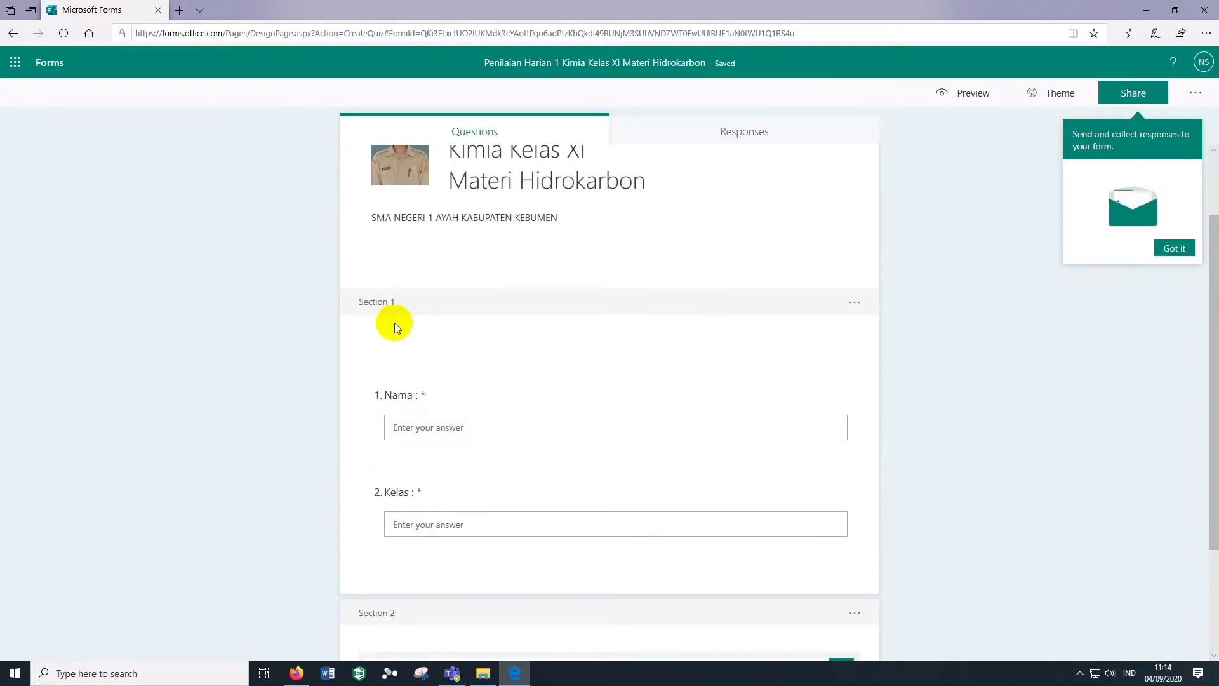
pyautogui.click(401, 356)
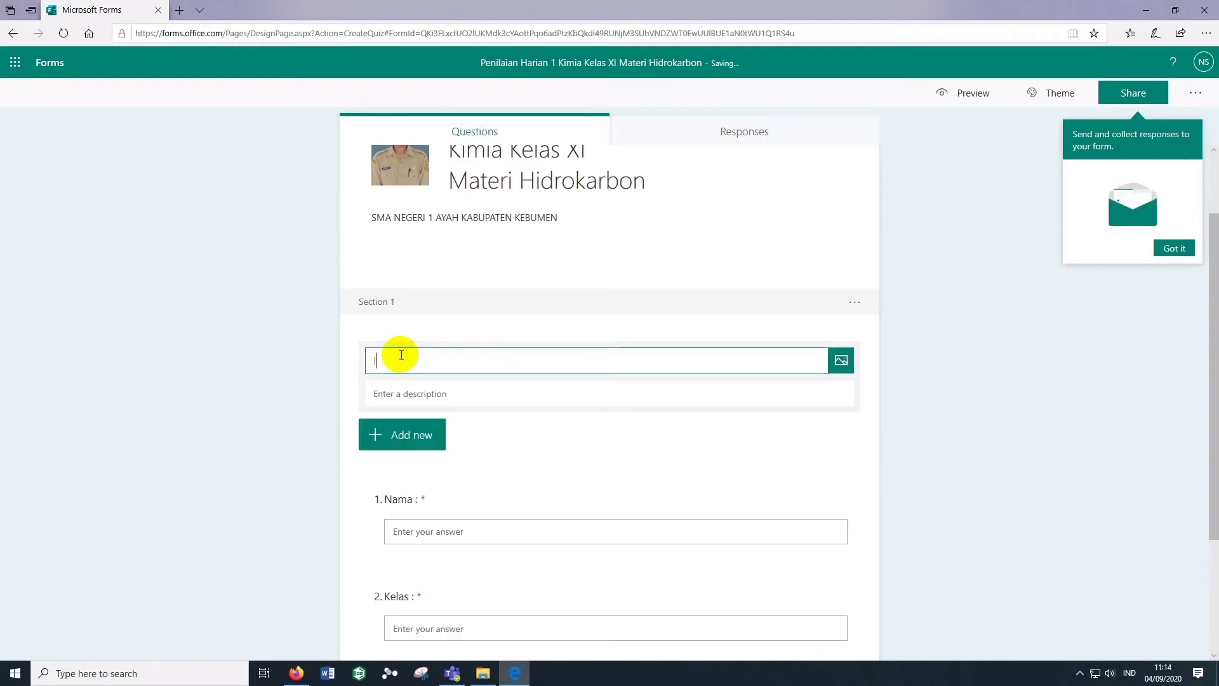
pyautogui.write('Ideb')
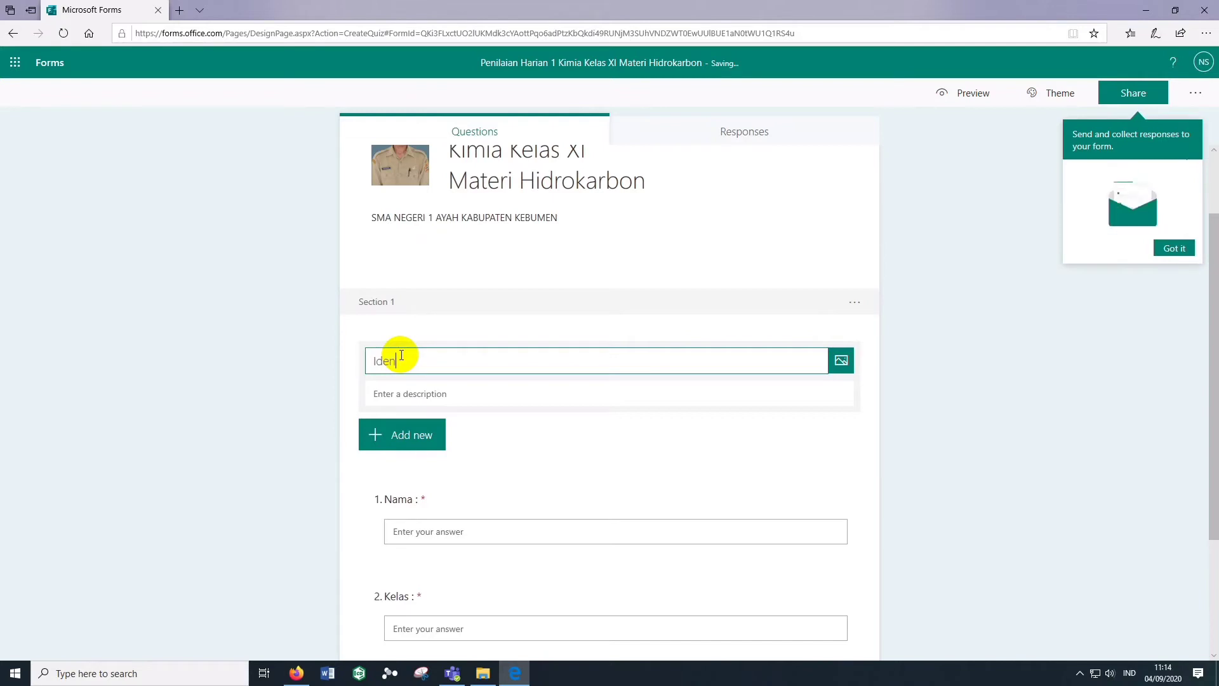
pyautogui.write('ntitas Peserta ')
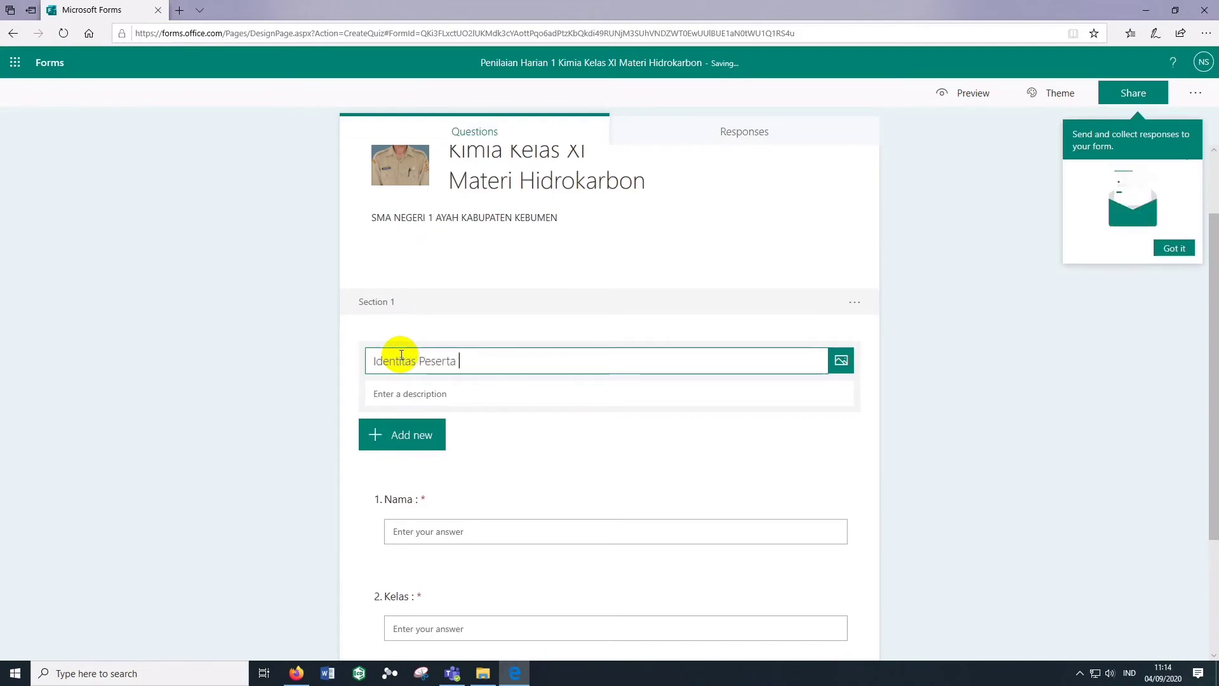
pyautogui.write('Didik')
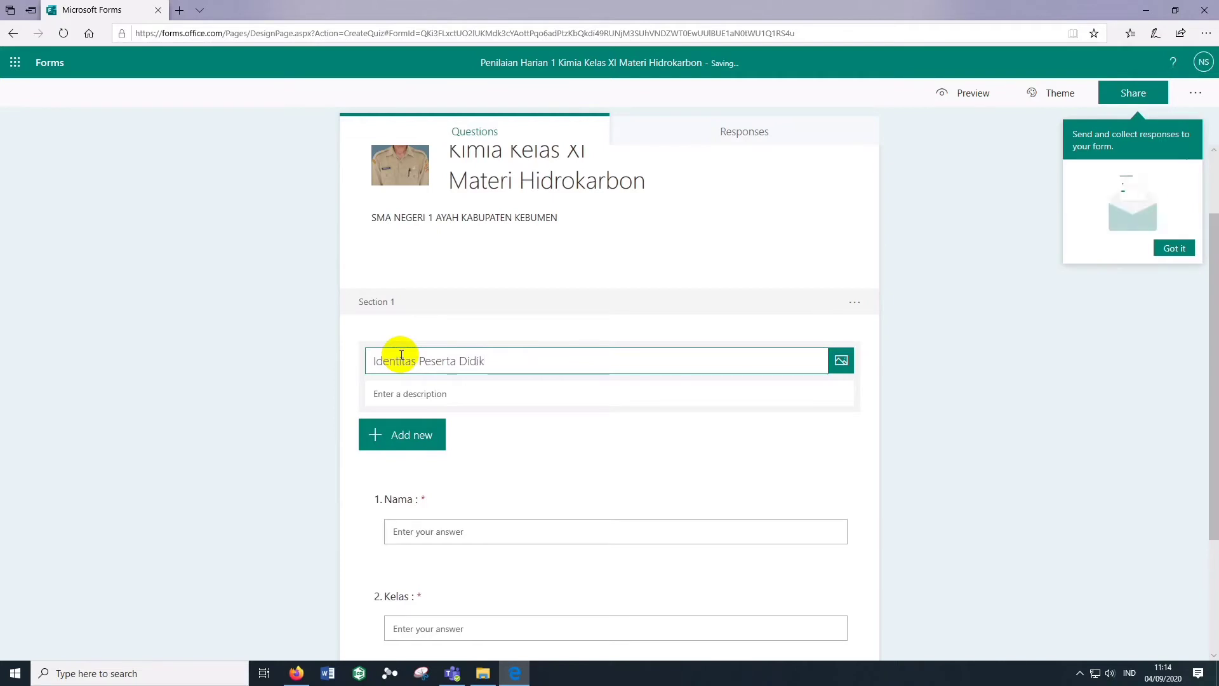
# - Give Section 1 the description "Isilah identitas dengan huruf kapital"
pyautogui.click(422, 394)
pyautogui.write('Isi')
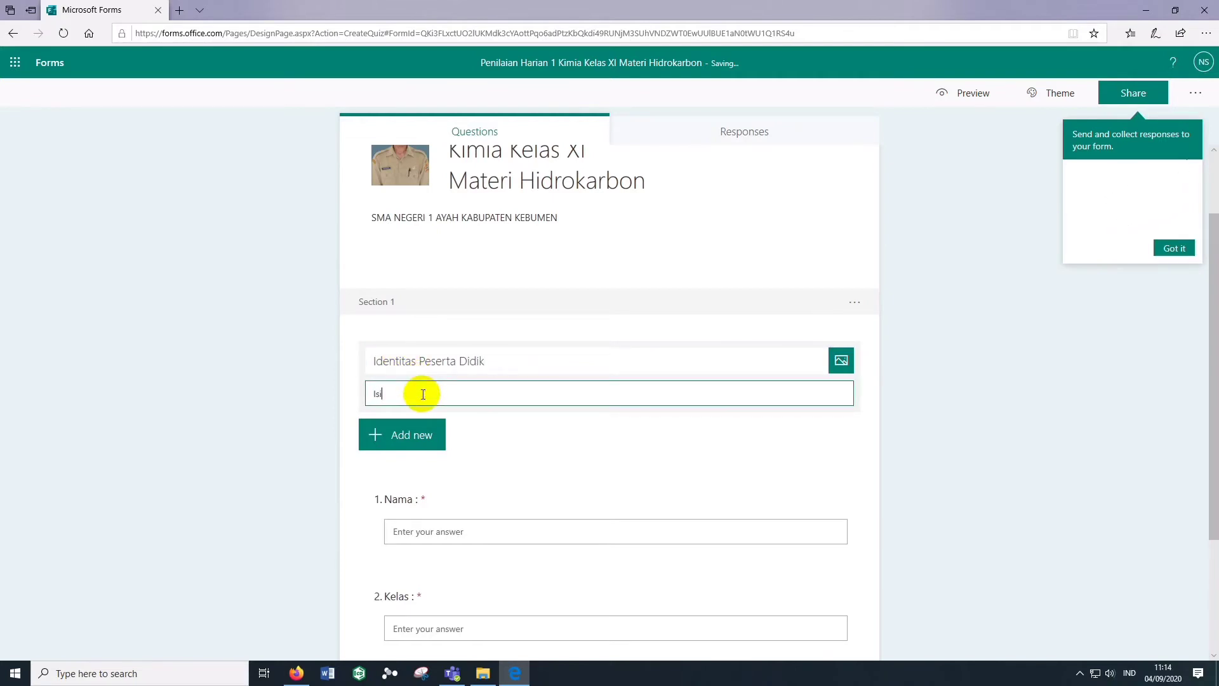
pyautogui.write('lah Na')
pyautogui.press('BackSpace')
pyautogui.write('identitas sesuai dengan')
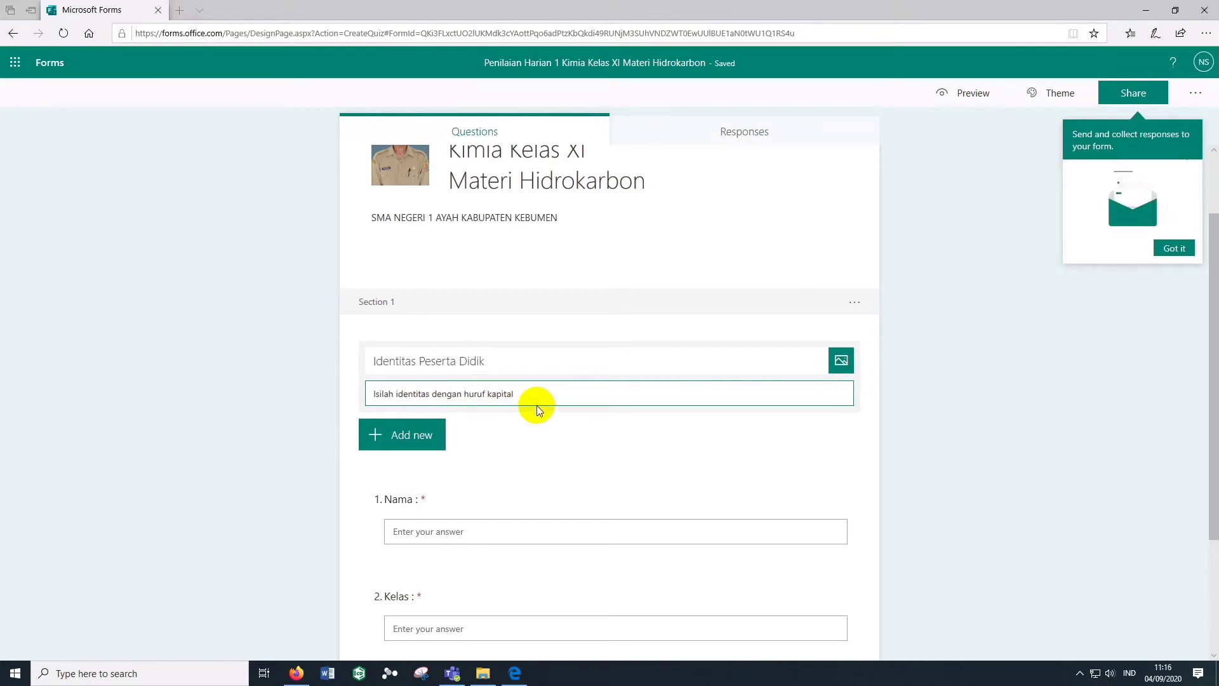
pyautogui.scroll(-3, 537, 407)
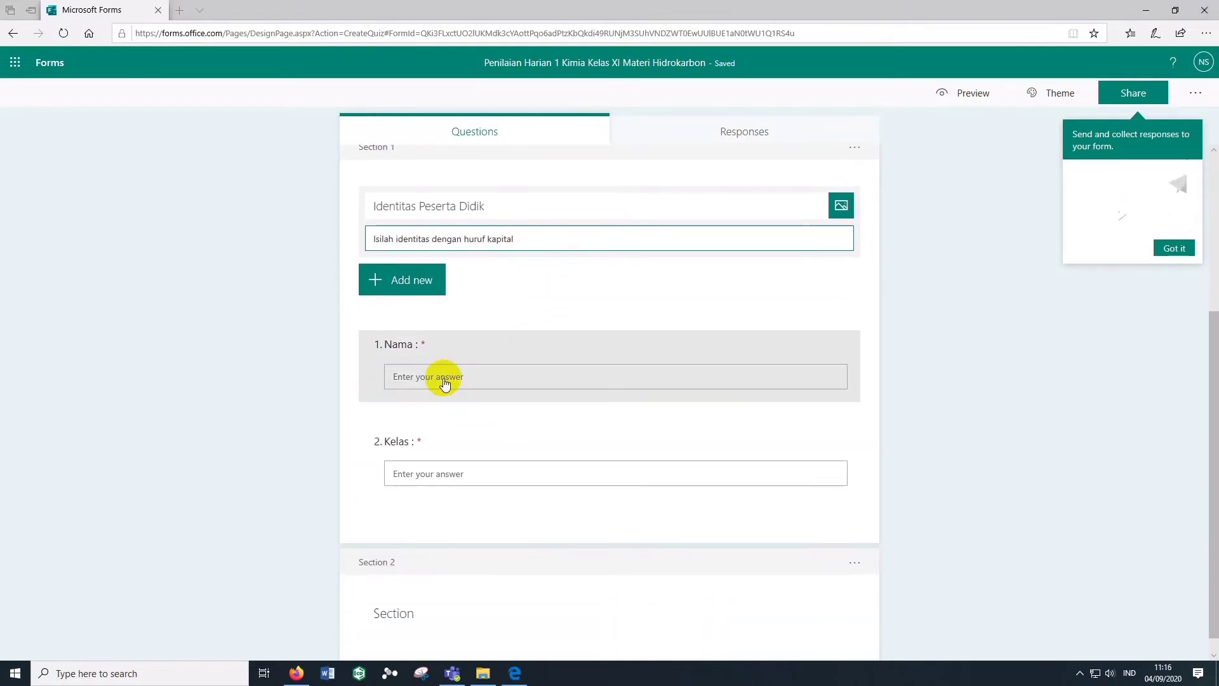
# - Title Section 2 "Soal"
pyautogui.scroll(-1, 445, 384)
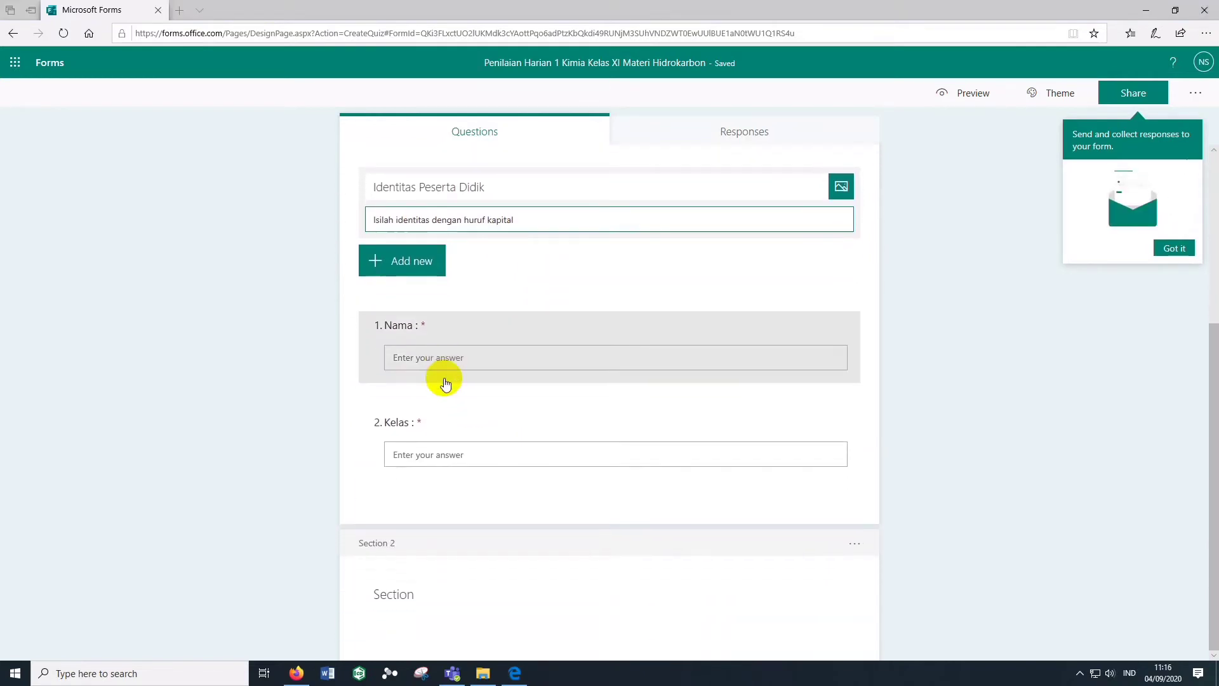
pyautogui.click(412, 596)
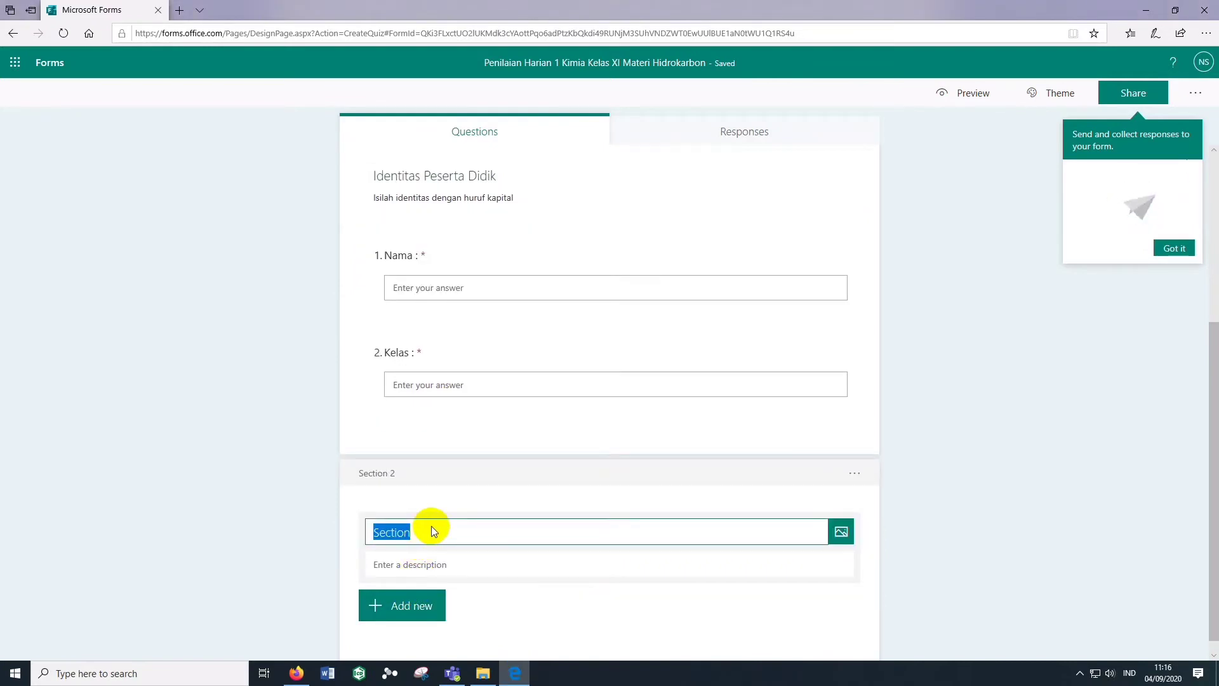
pyautogui.write('Soal')
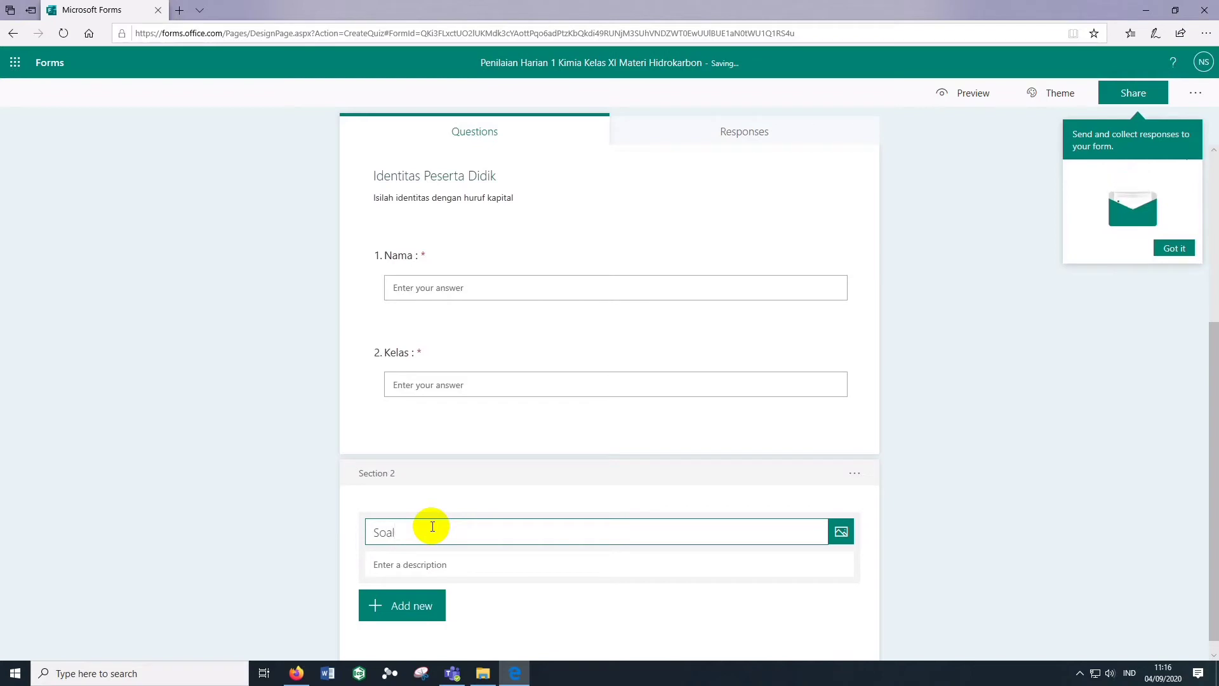
# - Give Section 2 the description "Kerjakan dengan memilih satu jawaban yang kalian anggap sebagai jawaban yang tepat!"
pyautogui.click(437, 564)
pyautogui.write('Kerja')
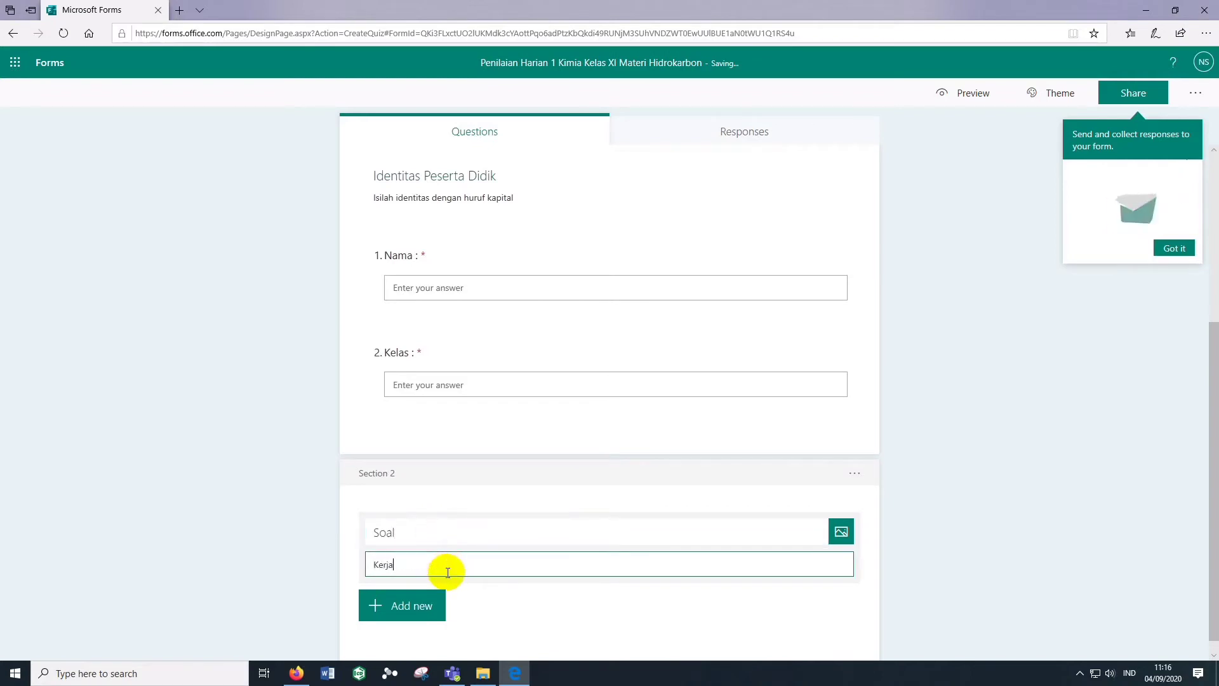
pyautogui.write('kan dengan')
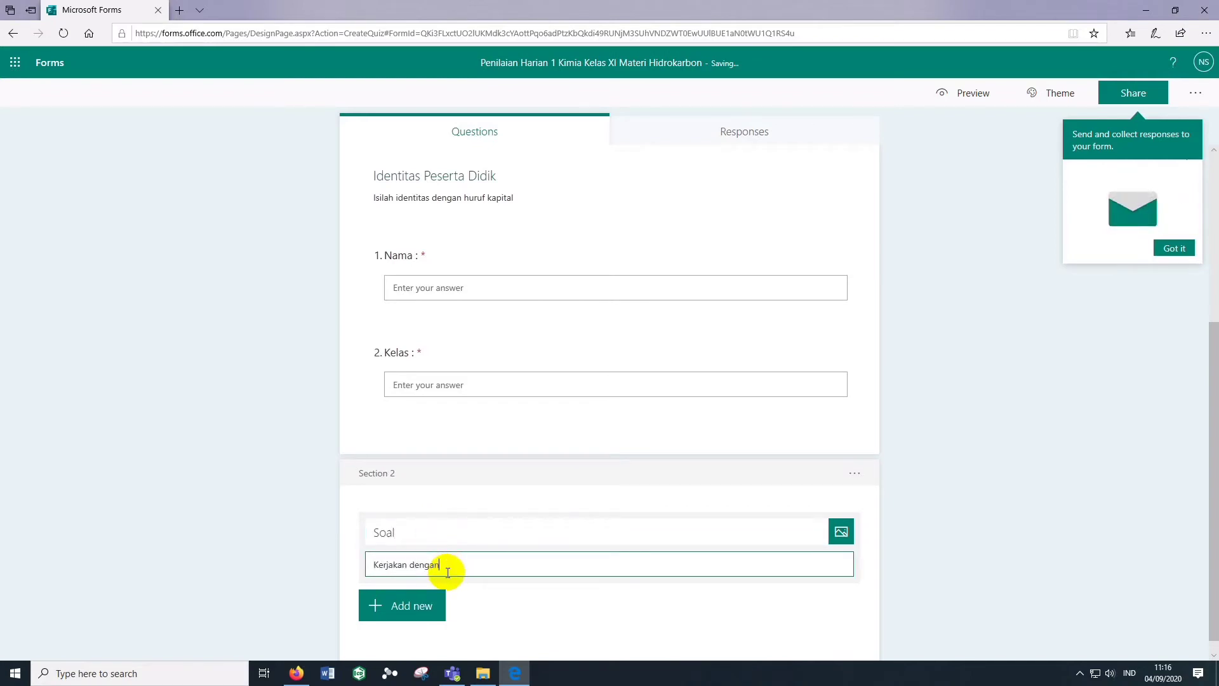
pyautogui.write(' memilih satu jawaban y')
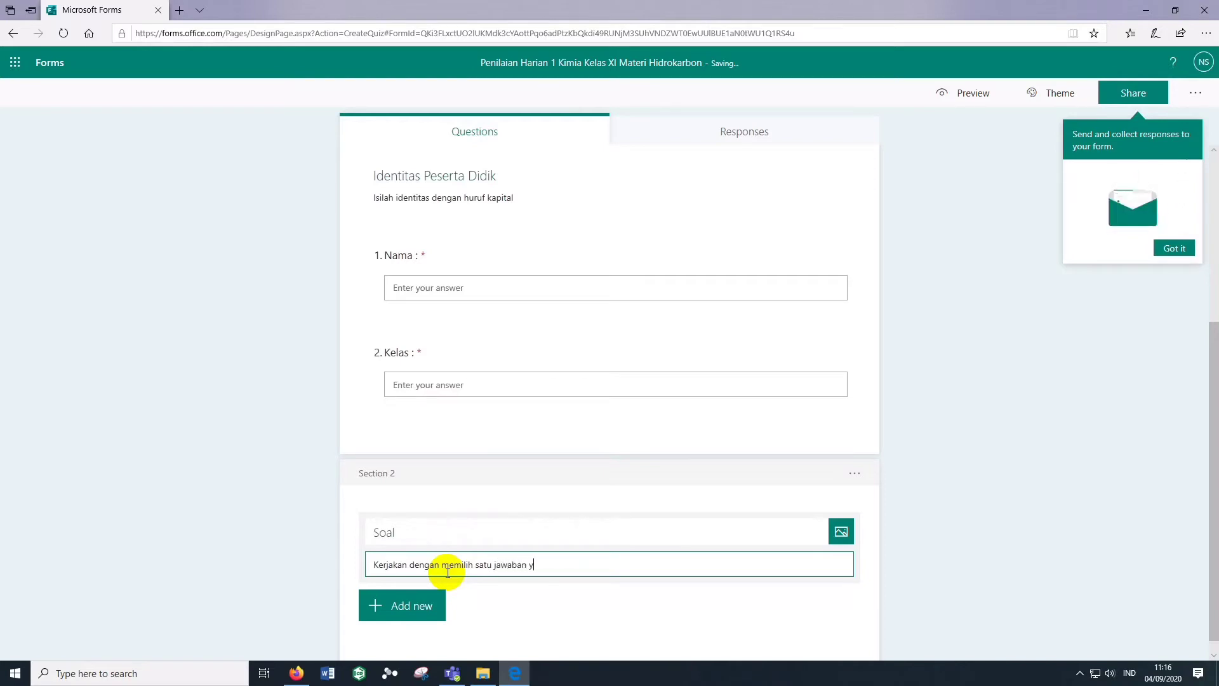
pyautogui.write('kalian anggap sebaga')
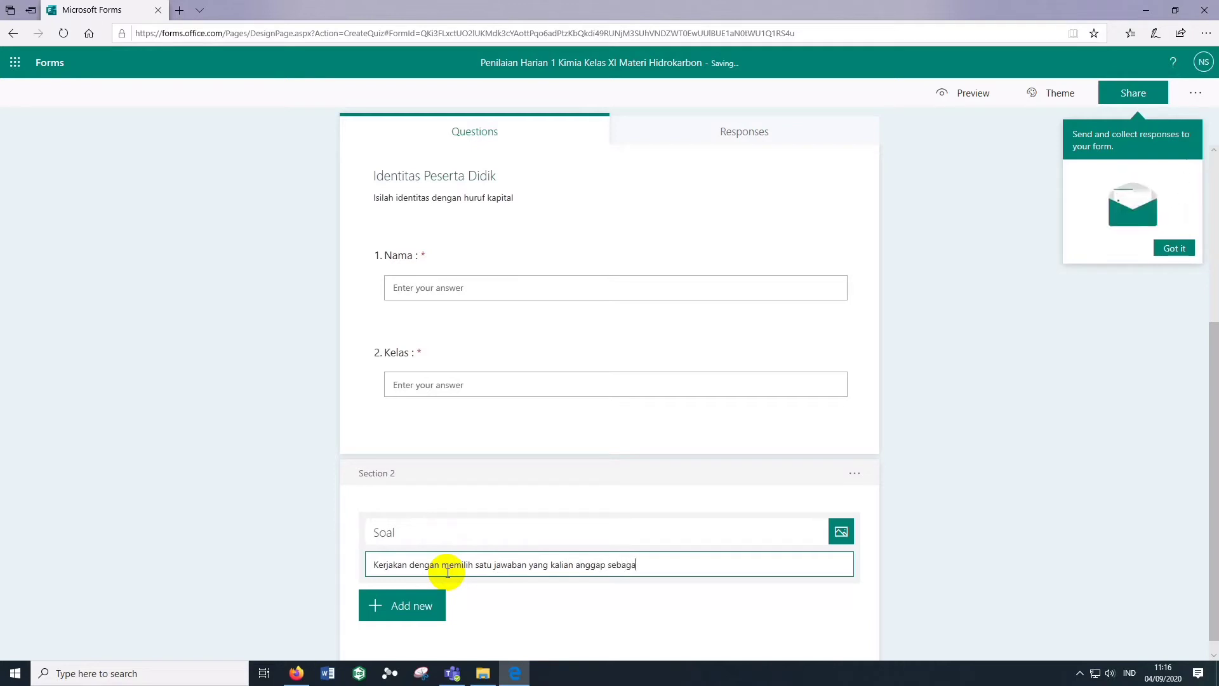
pyautogui.write('i jawaban yang tepat!')
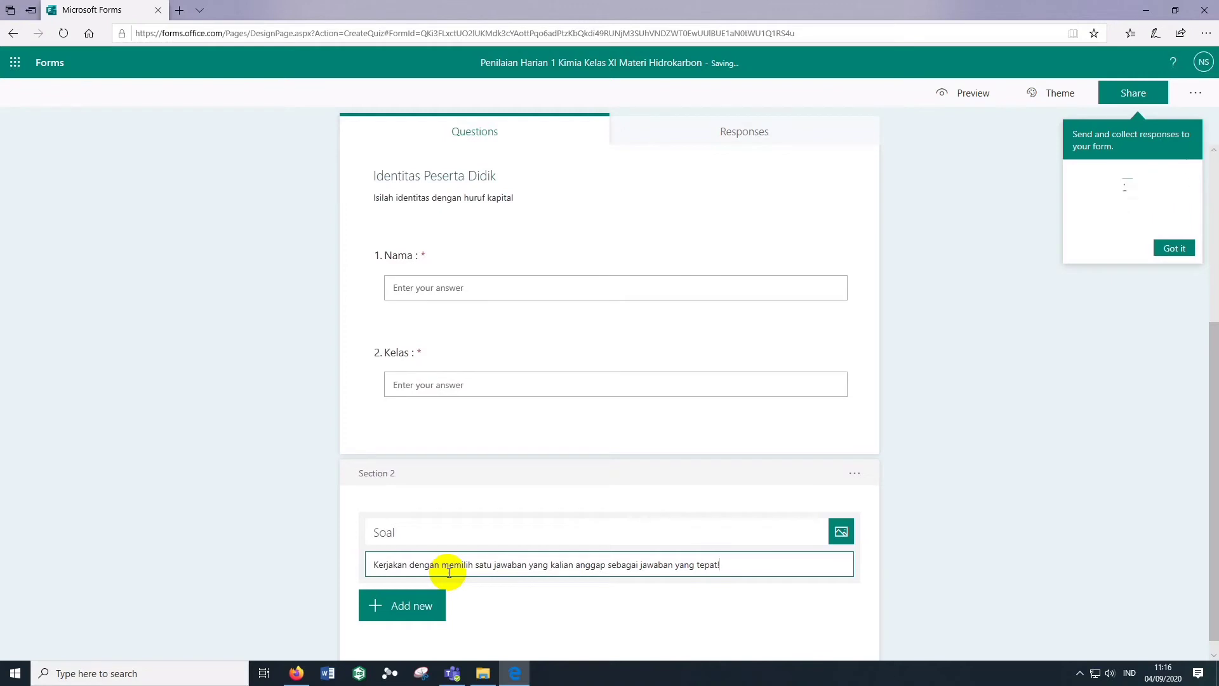
# - Add a choice question to the "Soal" section and extend it to five answer options
pyautogui.click(427, 611)
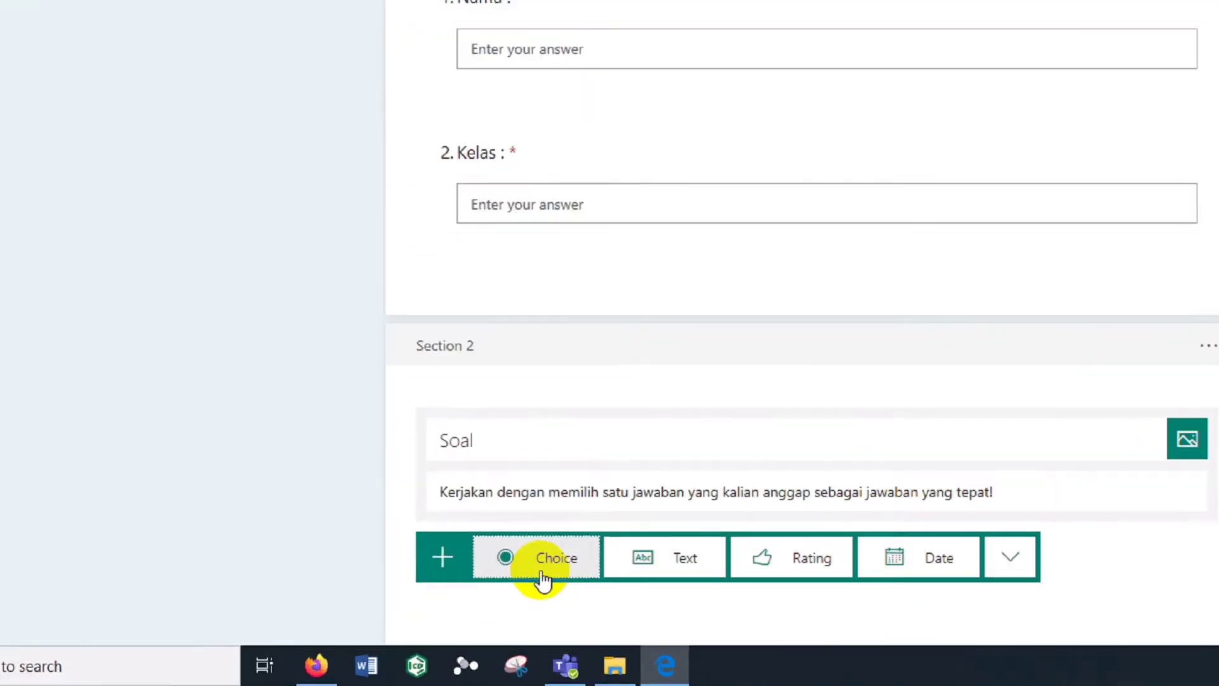
pyautogui.click(613, 540)
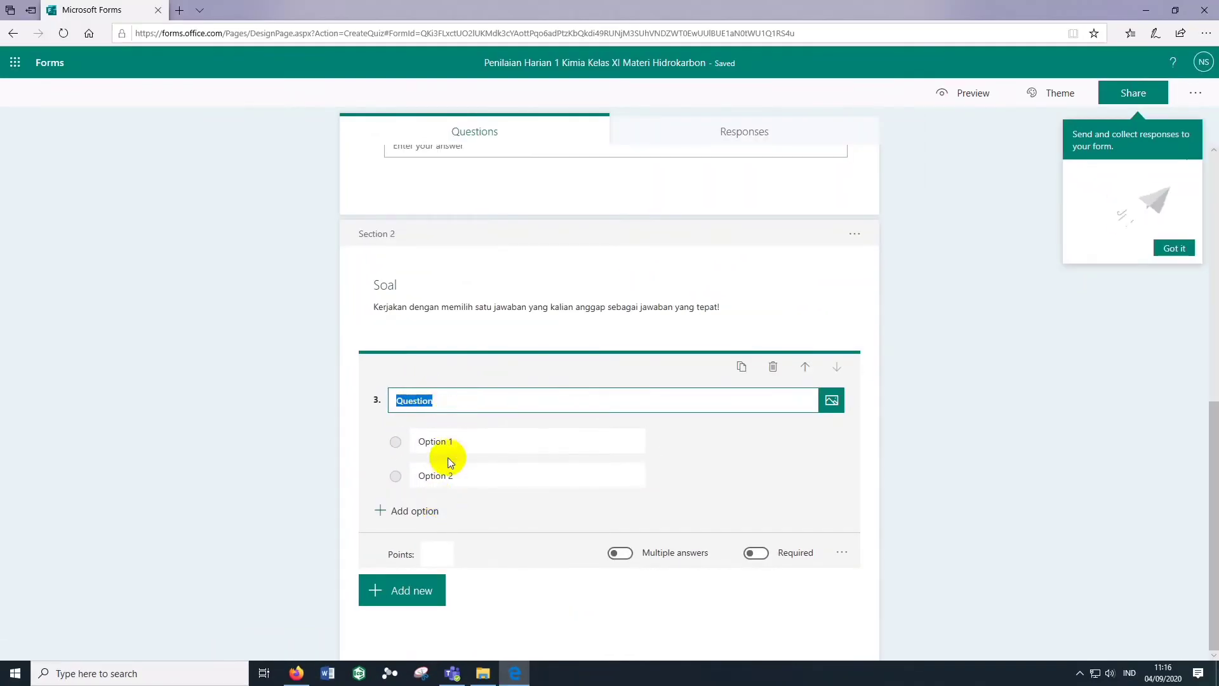
pyautogui.click(413, 515)
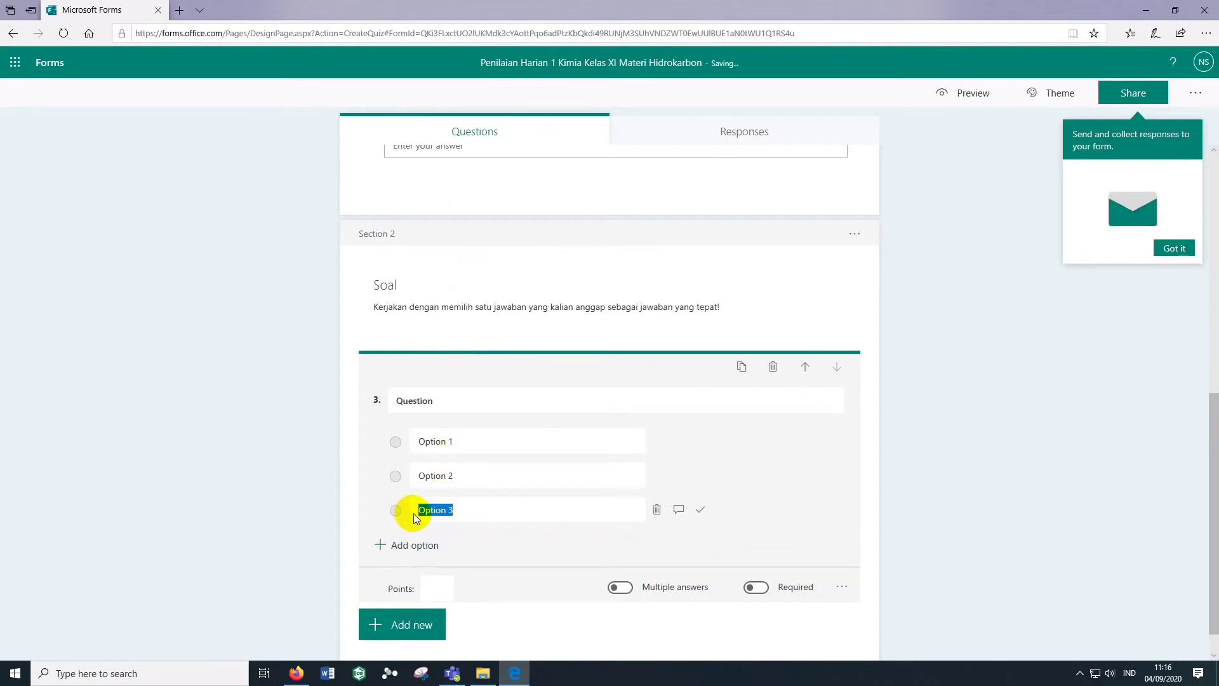
pyautogui.click(415, 547)
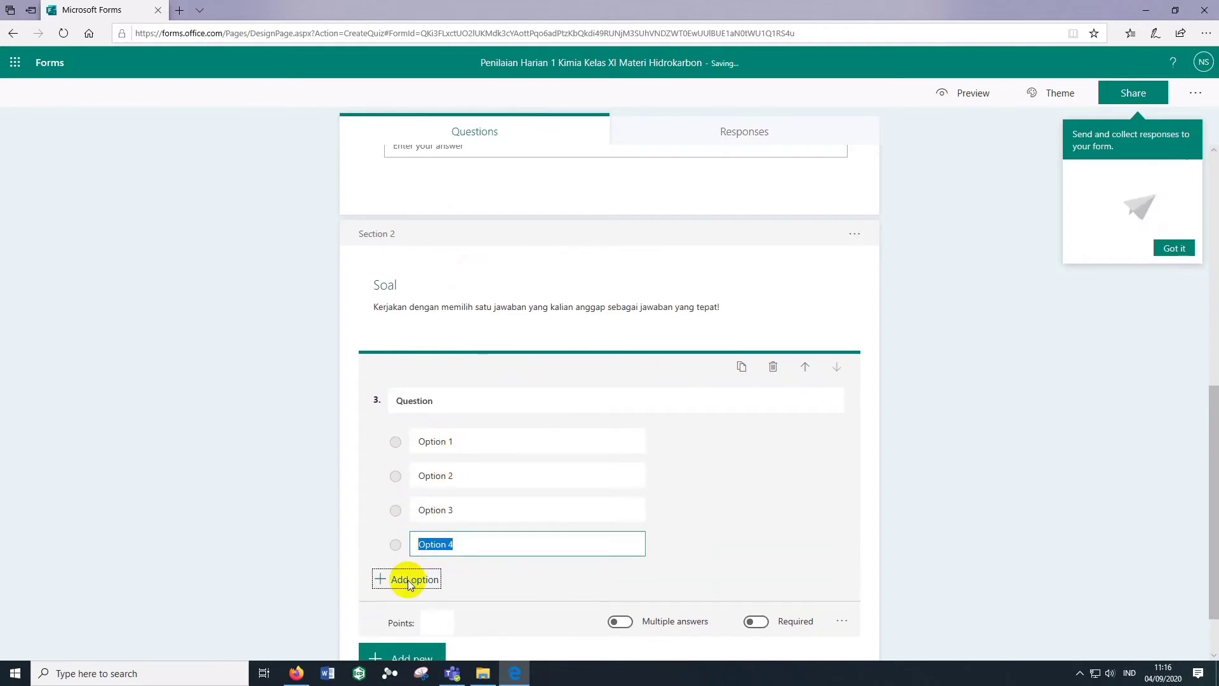
pyautogui.click(408, 579)
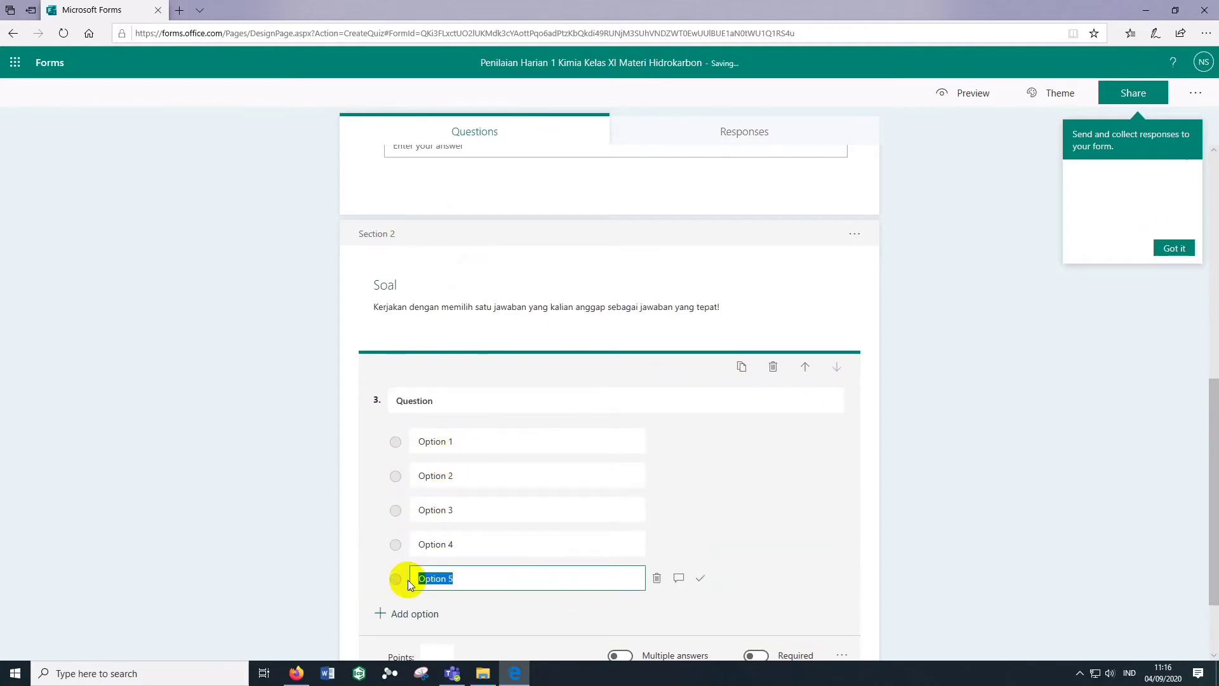
# - Word the new choice question "2 x 5 = ...."
pyautogui.click(433, 403)
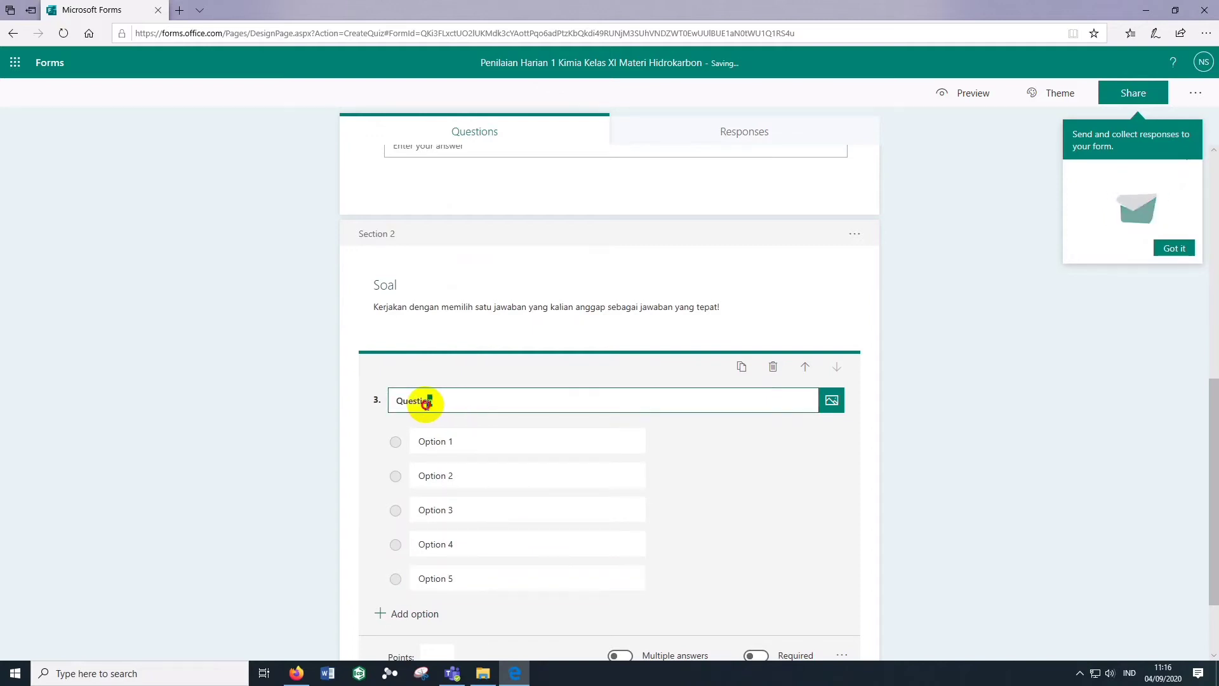
pyautogui.moveTo(424, 403); pyautogui.dragTo(393, 404)
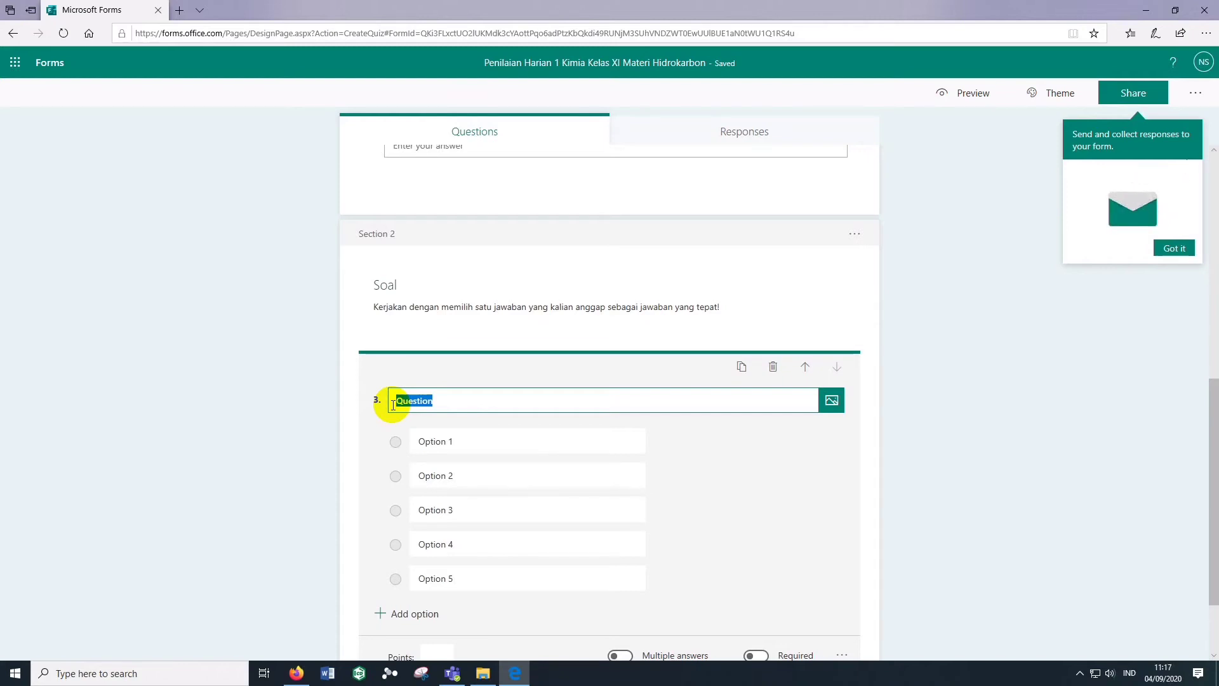
pyautogui.click(464, 403)
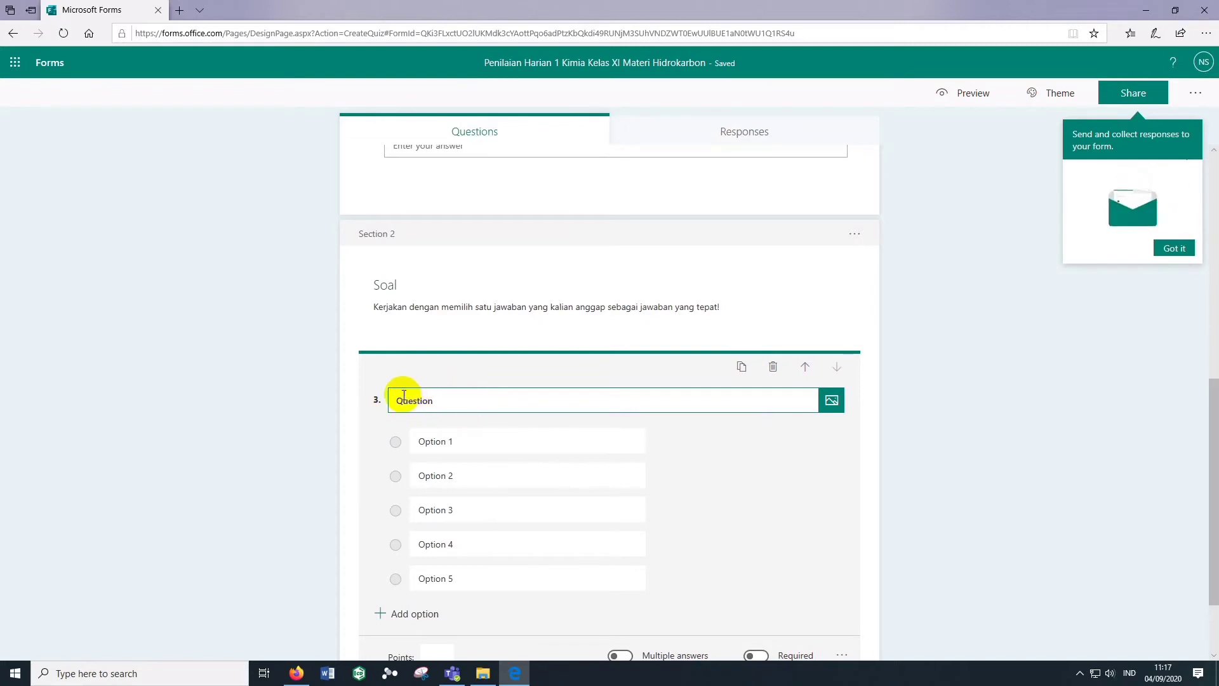
pyautogui.moveTo(398, 401); pyautogui.dragTo(475, 398)
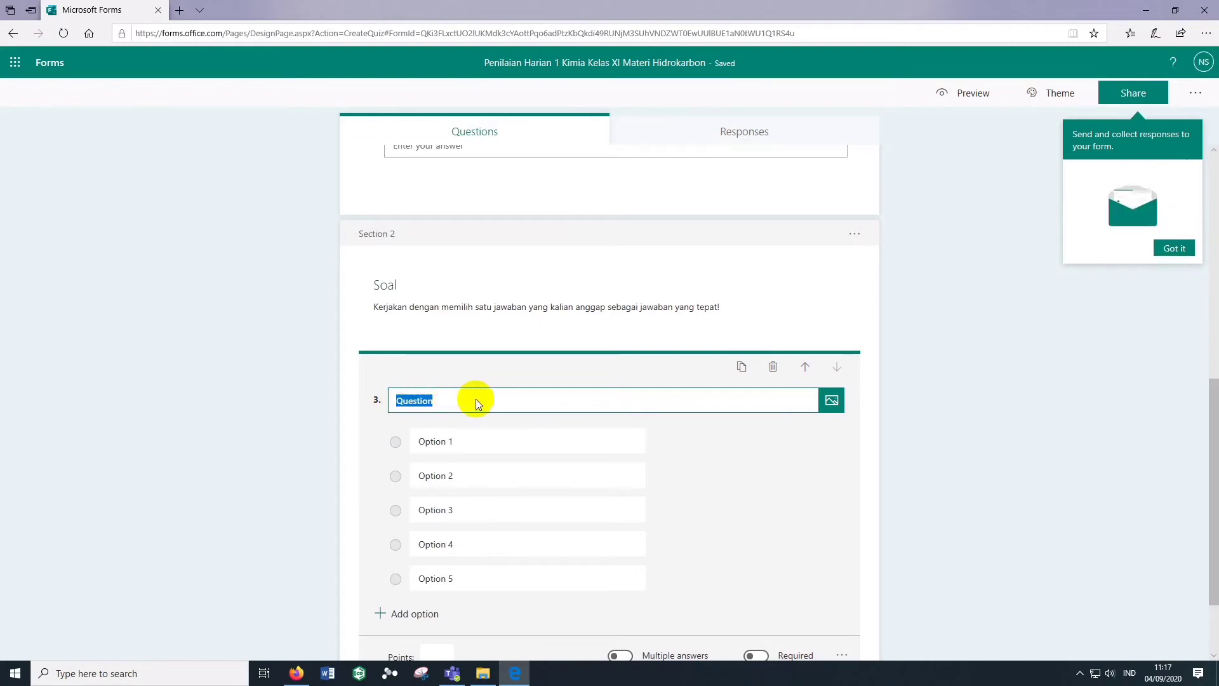
pyautogui.write('2 x 5 = ....')
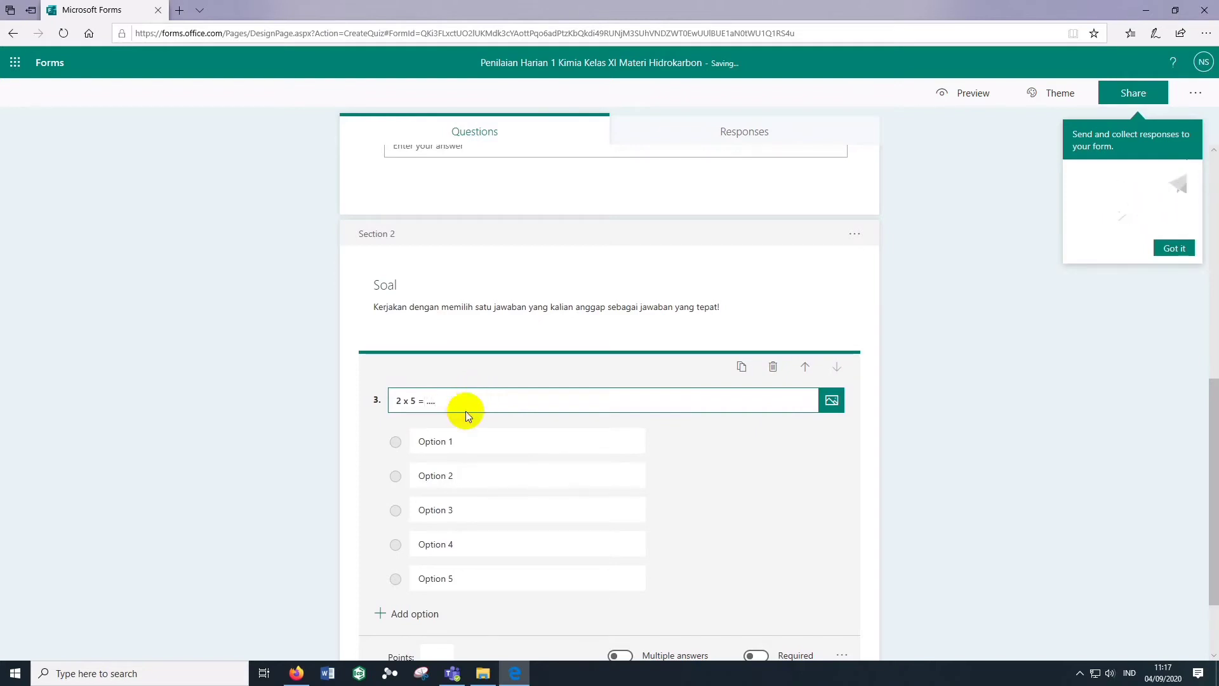
# - Set the first two answer options of the "2 x 5 = ...." question to "2,5" and "7"
pyautogui.click(458, 443)
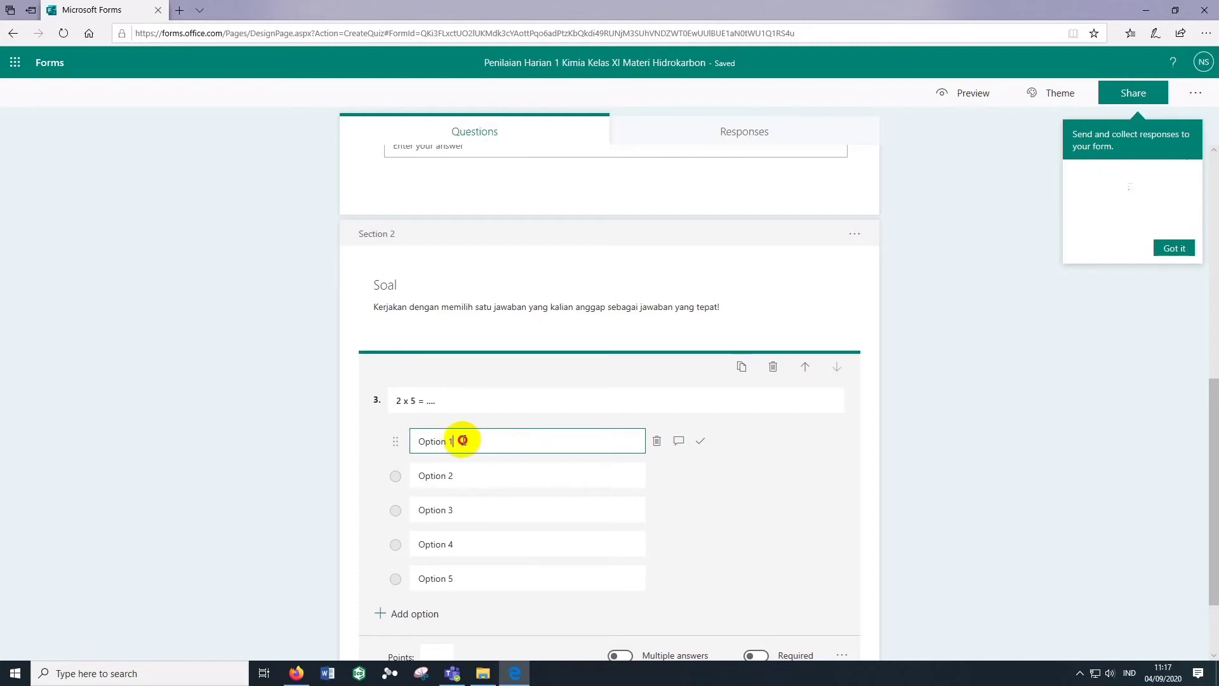
pyautogui.moveTo(465, 439); pyautogui.dragTo(407, 440)
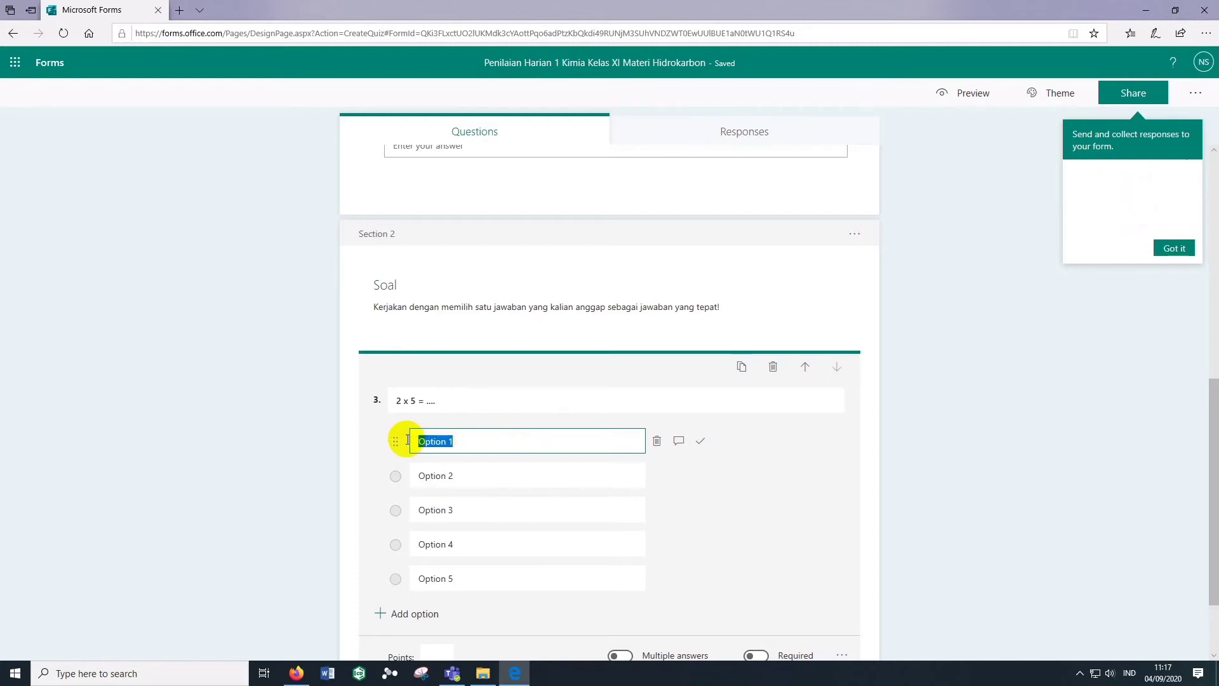
pyautogui.write('2')
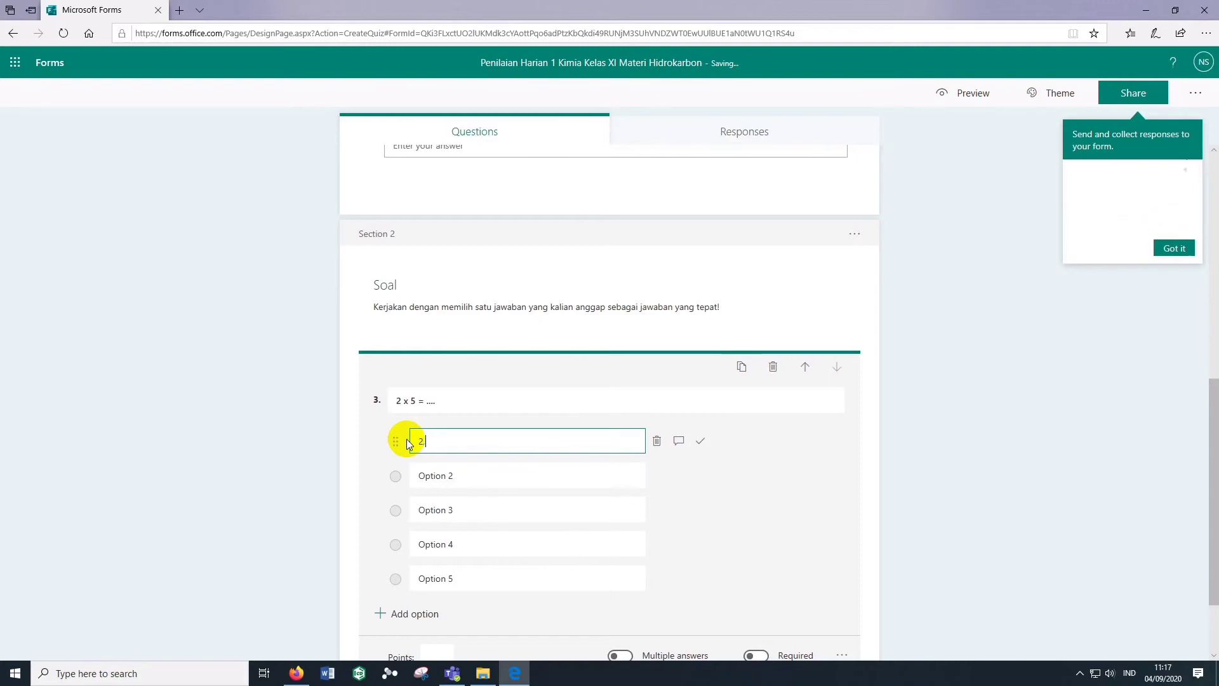
pyautogui.write(',5')
pyautogui.click(457, 475)
pyautogui.moveTo(458, 475); pyautogui.dragTo(402, 476)
pyautogui.write('7')
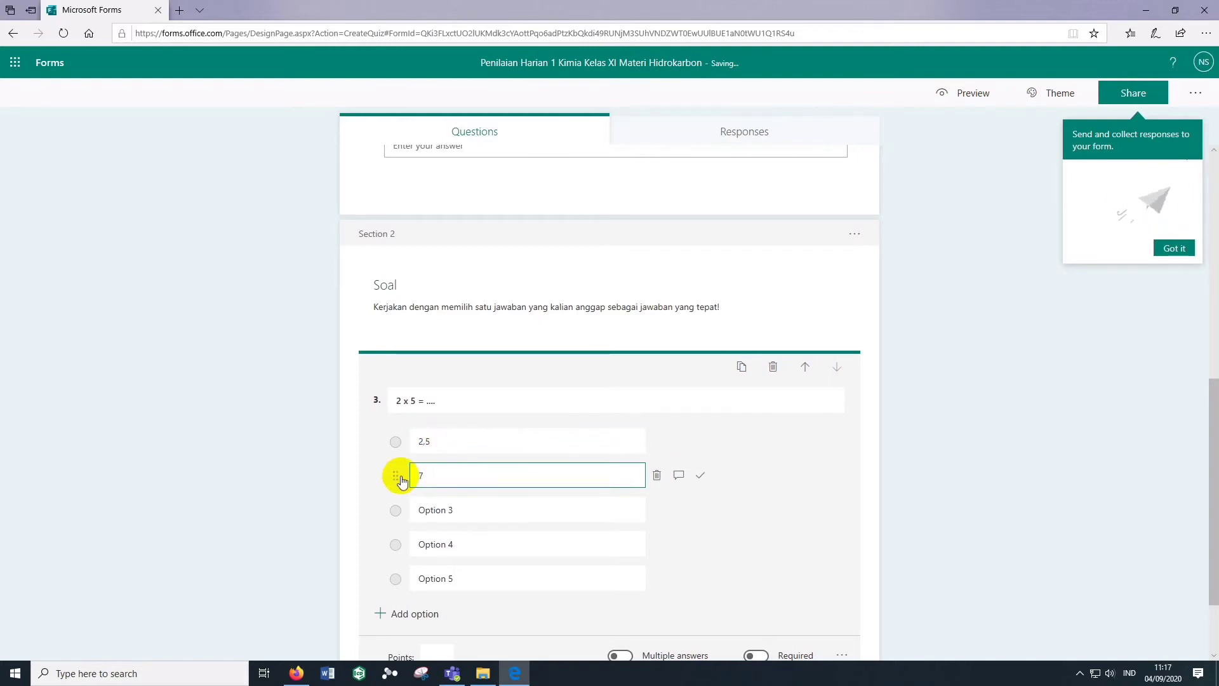
# - Fill the third, fourth and fifth answer options of the "2 x 5 = ...." question with 10, 12 and 25
pyautogui.press('Tab')
pyautogui.press('Tab')
pyautogui.press('Tab')
pyautogui.press('Tab')
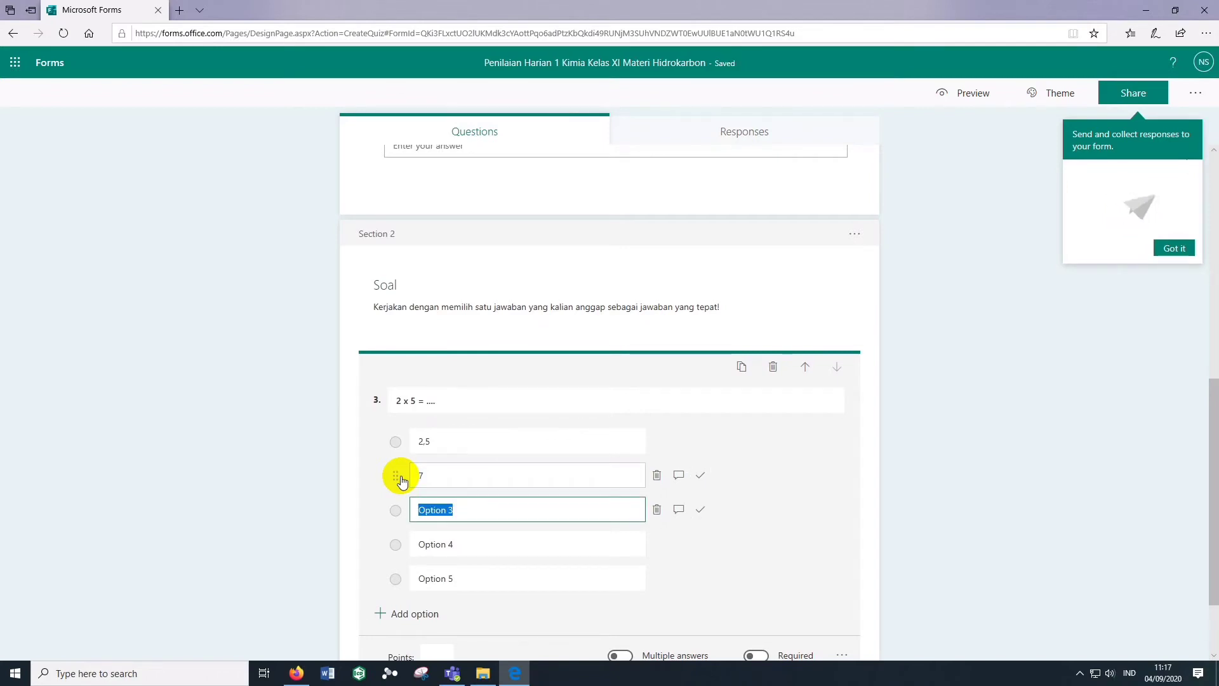
pyautogui.write('10')
pyautogui.press('Tab')
pyautogui.press('Tab')
pyautogui.press('Tab')
pyautogui.press('Tab')
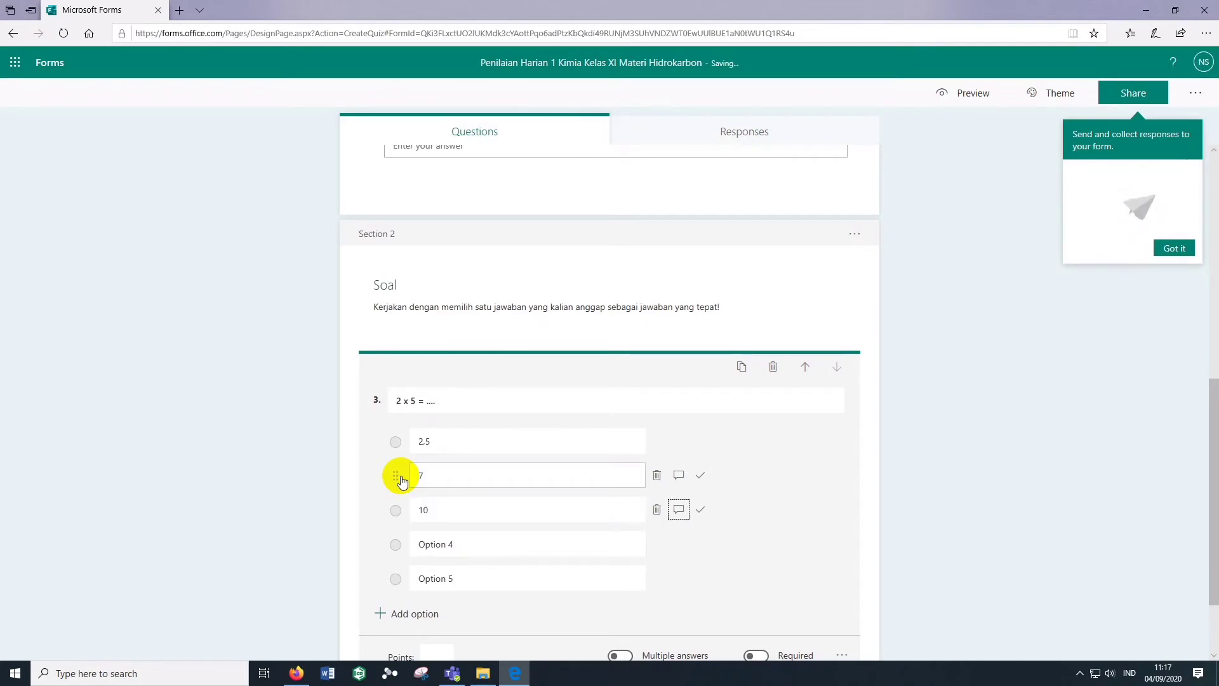
pyautogui.write('12')
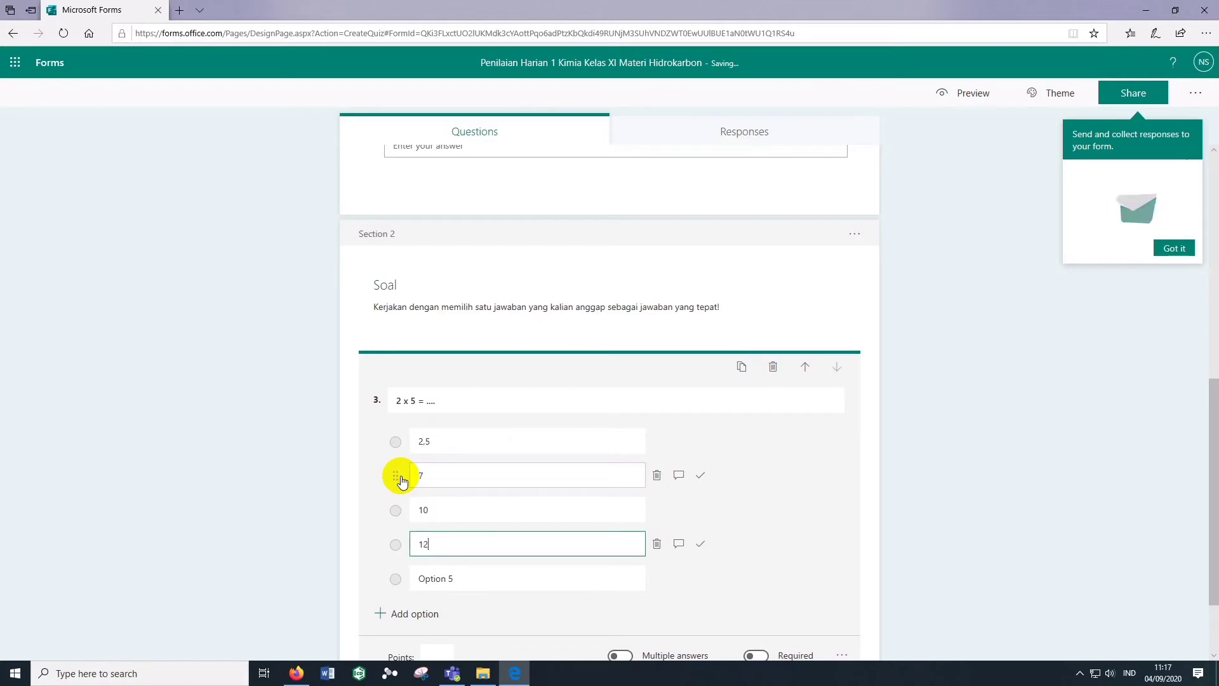
pyautogui.press('Tab')
pyautogui.press('Tab')
pyautogui.press('Tab')
pyautogui.press('Tab')
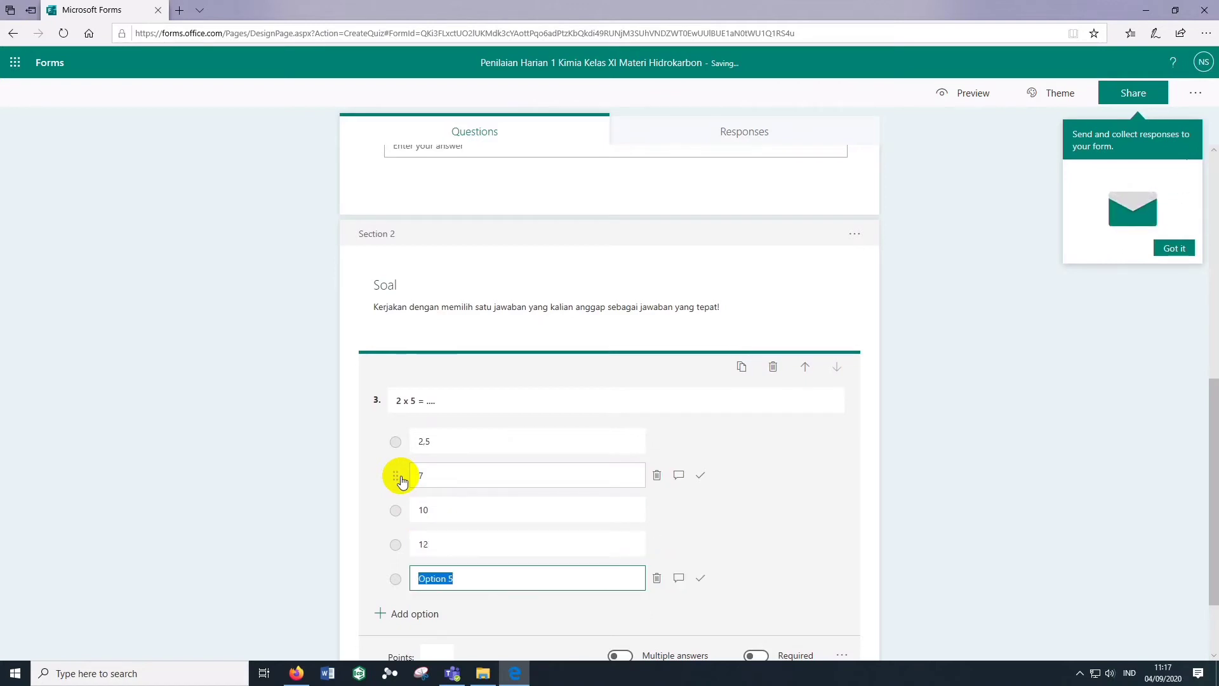
pyautogui.write('25')
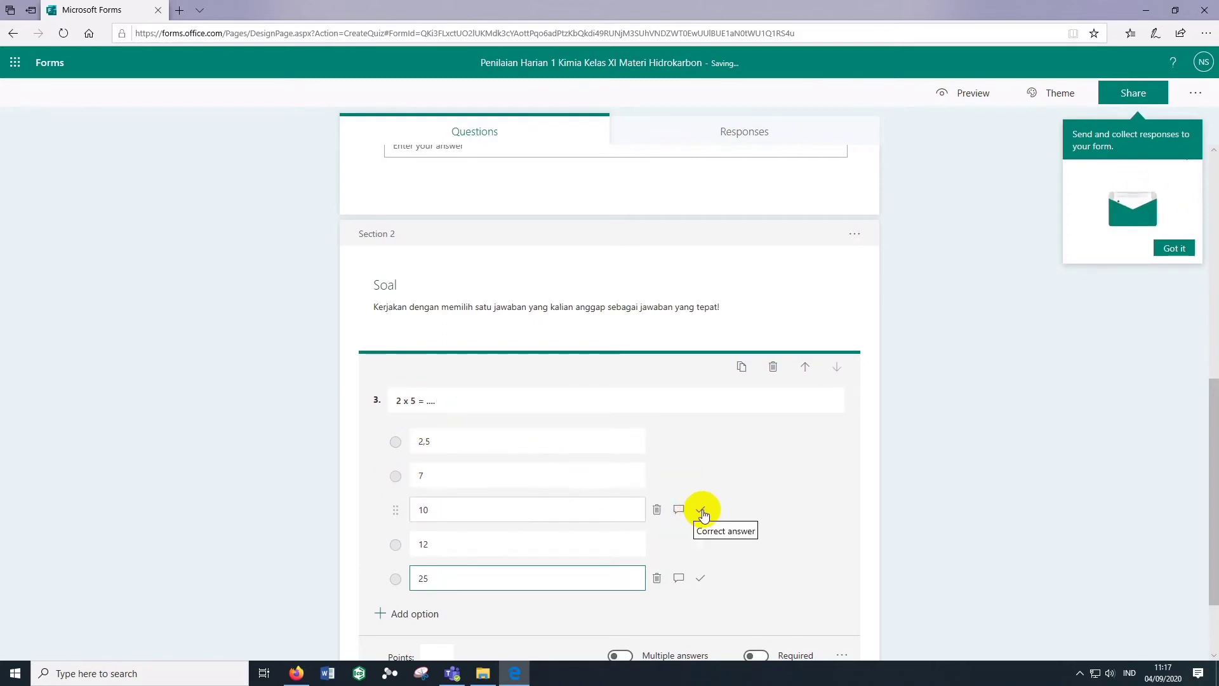
# - Mark 10 as the correct answer to "2 x 5 = ...." and make the question worth 50 points
pyautogui.click(703, 510)
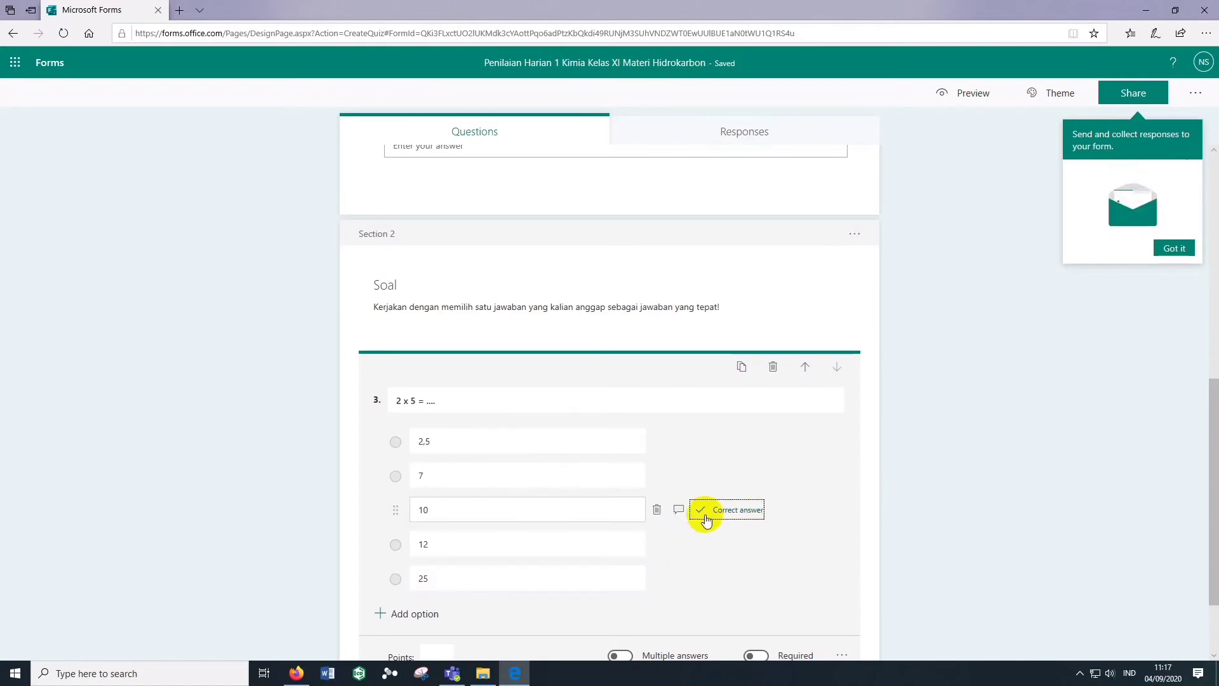
pyautogui.scroll(-2, 791, 485)
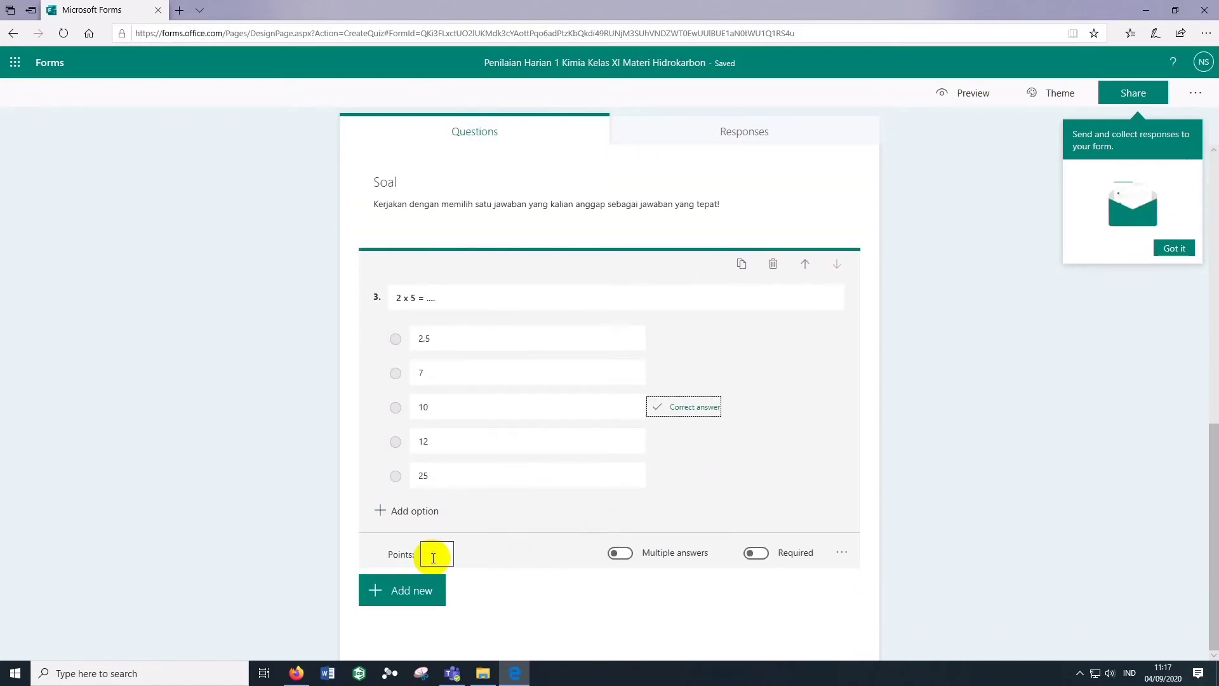
pyautogui.click(433, 558)
pyautogui.write('50')
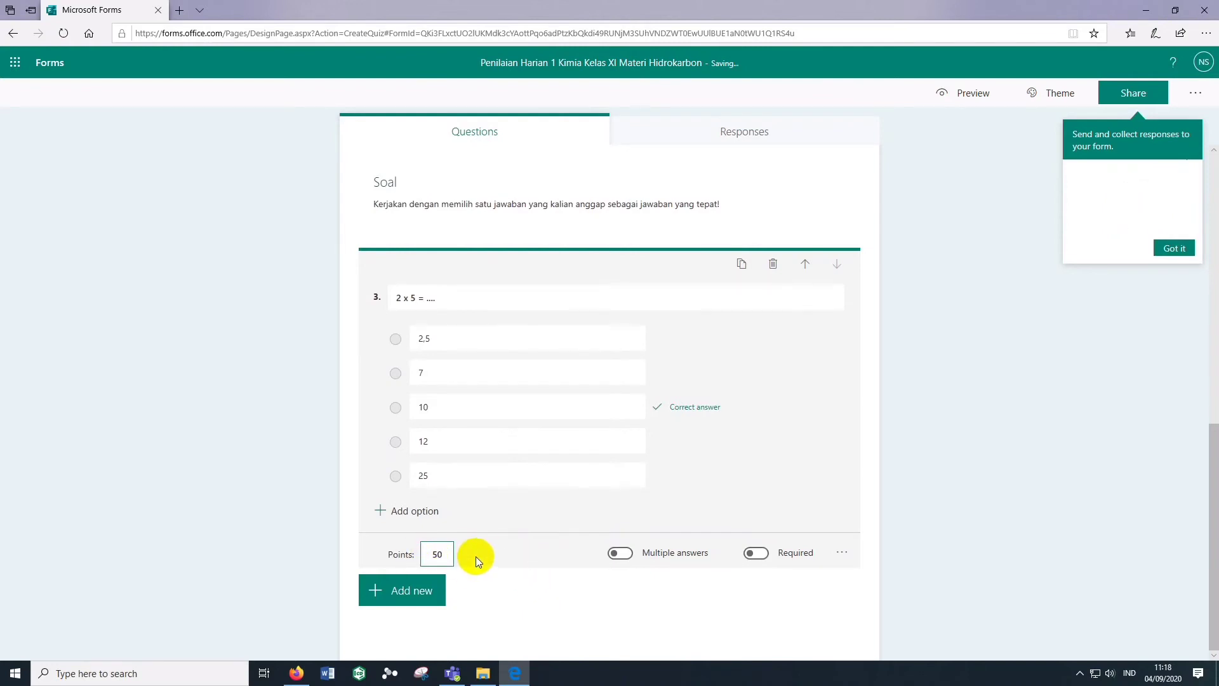
# - Add another choice question below "2 x 5 = ...." and extend it to five answer options
pyautogui.click(417, 592)
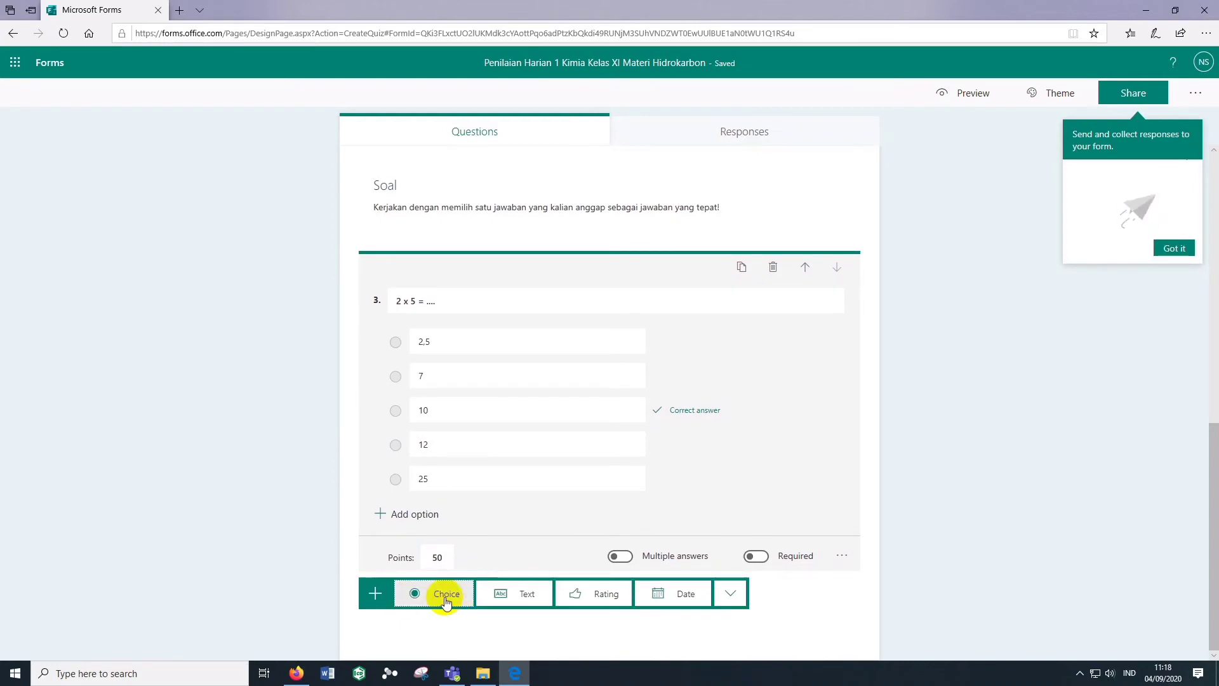
pyautogui.click(446, 598)
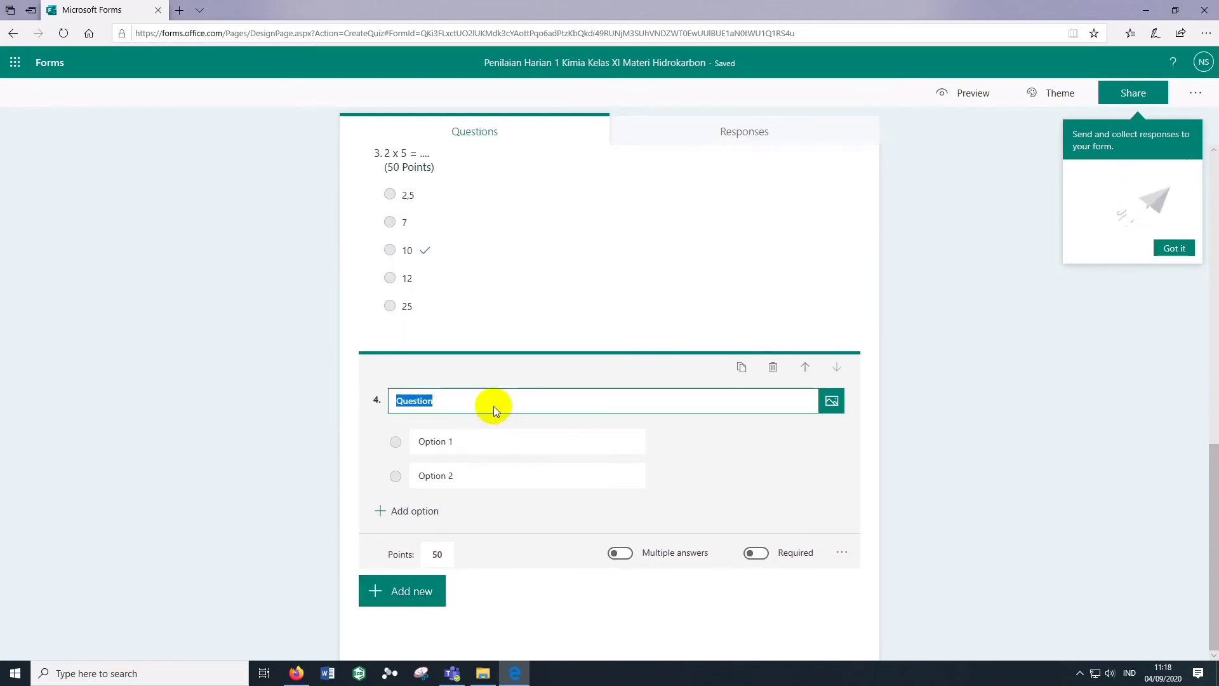
pyautogui.click(413, 511)
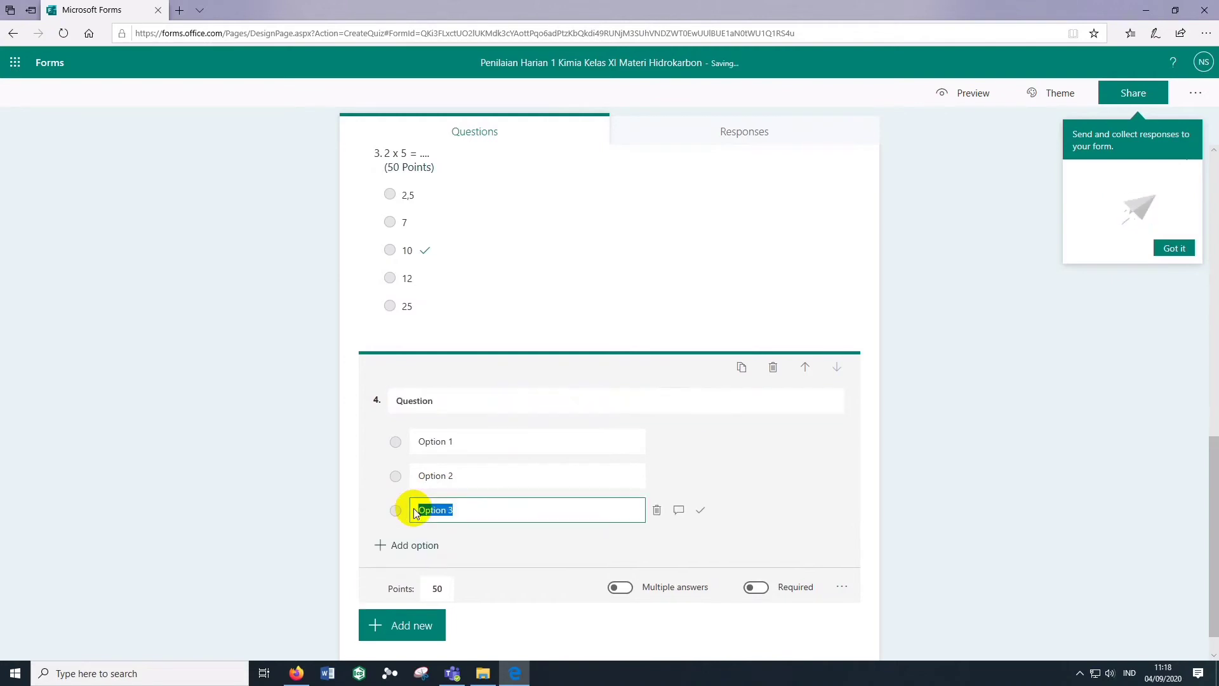
pyautogui.click(413, 545)
pyautogui.click(413, 579)
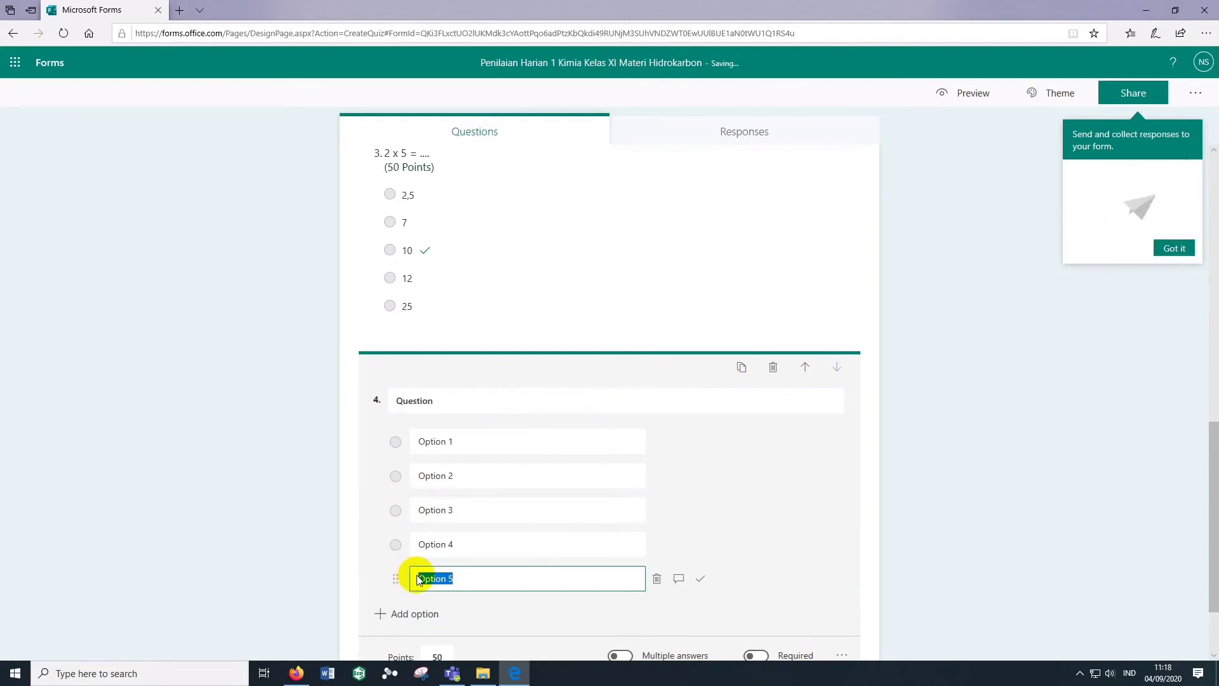
# - Set the text of question 4 to "3 + 4 = ...."
pyautogui.click(441, 407)
pyautogui.moveTo(440, 408); pyautogui.dragTo(354, 404)
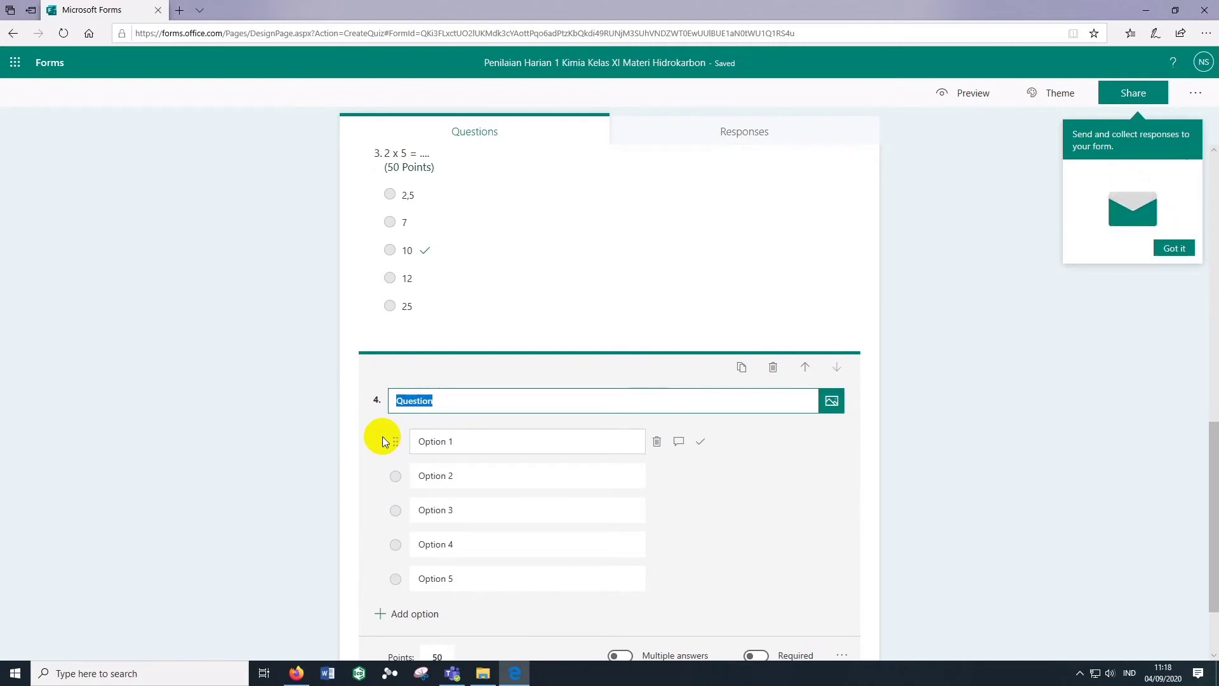
pyautogui.write('3 + ')
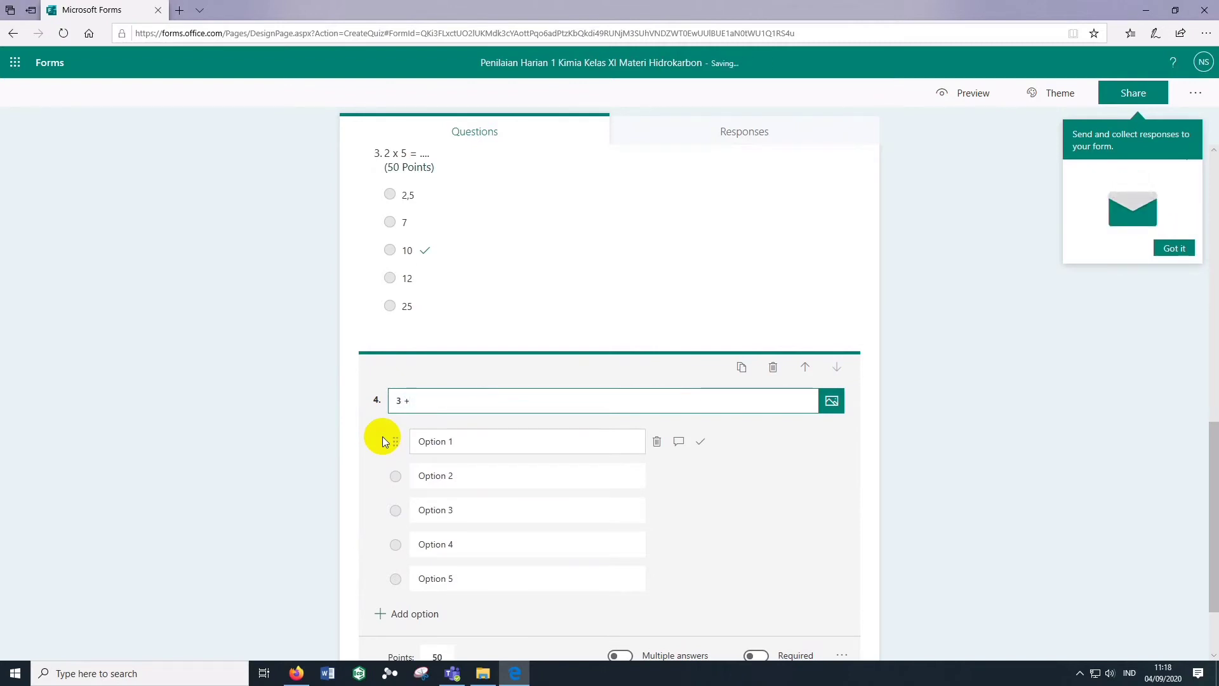
pyautogui.write('4 = ....``')
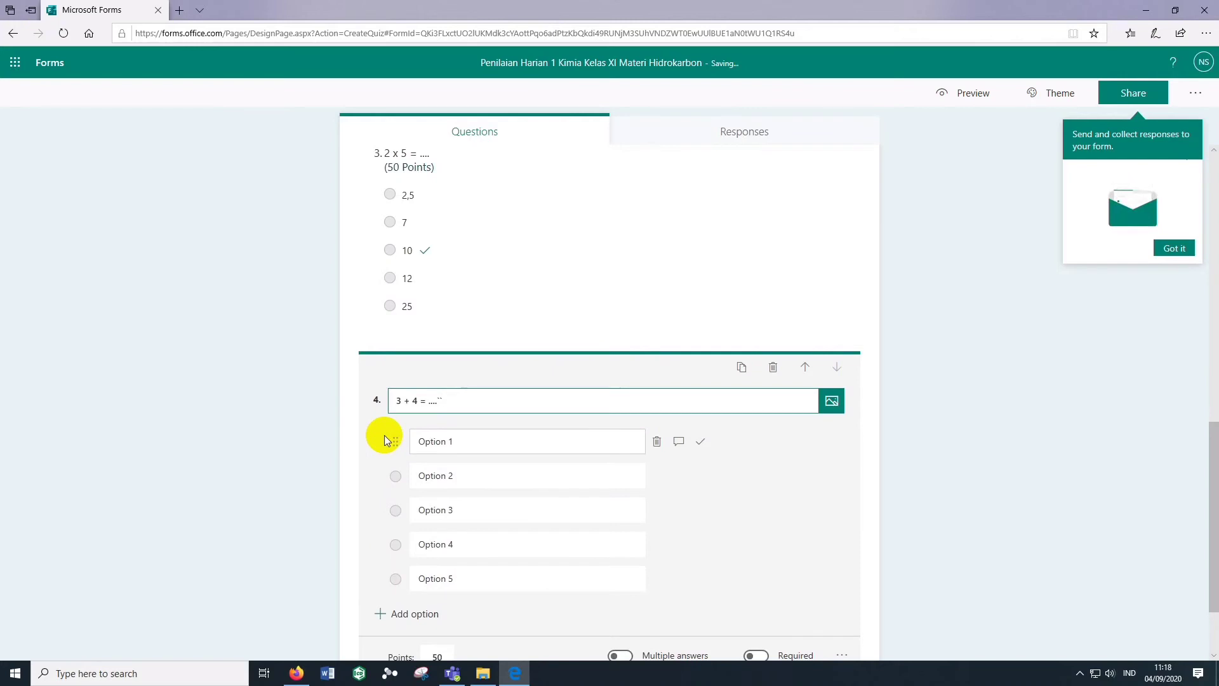
pyautogui.press('BackSpace')
pyautogui.press('BackSpace')
# - Set the first two answer options of the "3 + 4 = ...." question to 1 and 5
pyautogui.press('Tab')
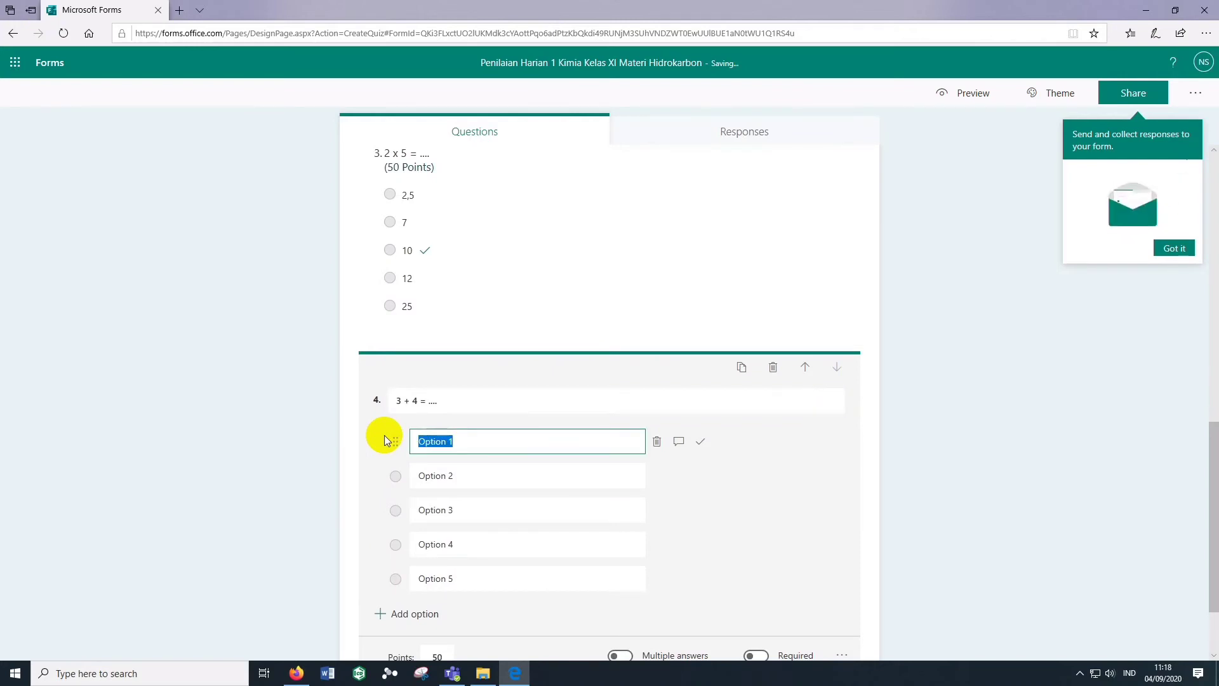
pyautogui.write('1')
pyautogui.press('Tab')
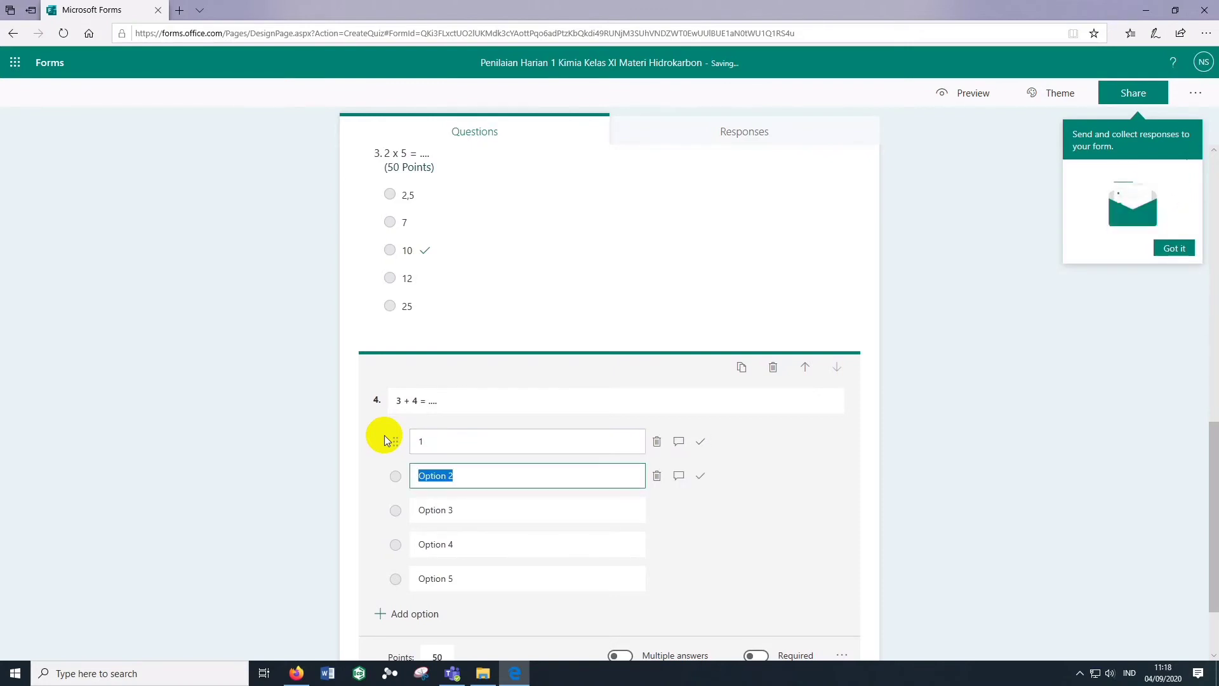
pyautogui.write('5')
pyautogui.press('Tab')
pyautogui.press('Tab')
pyautogui.press('Tab')
pyautogui.press('Tab')
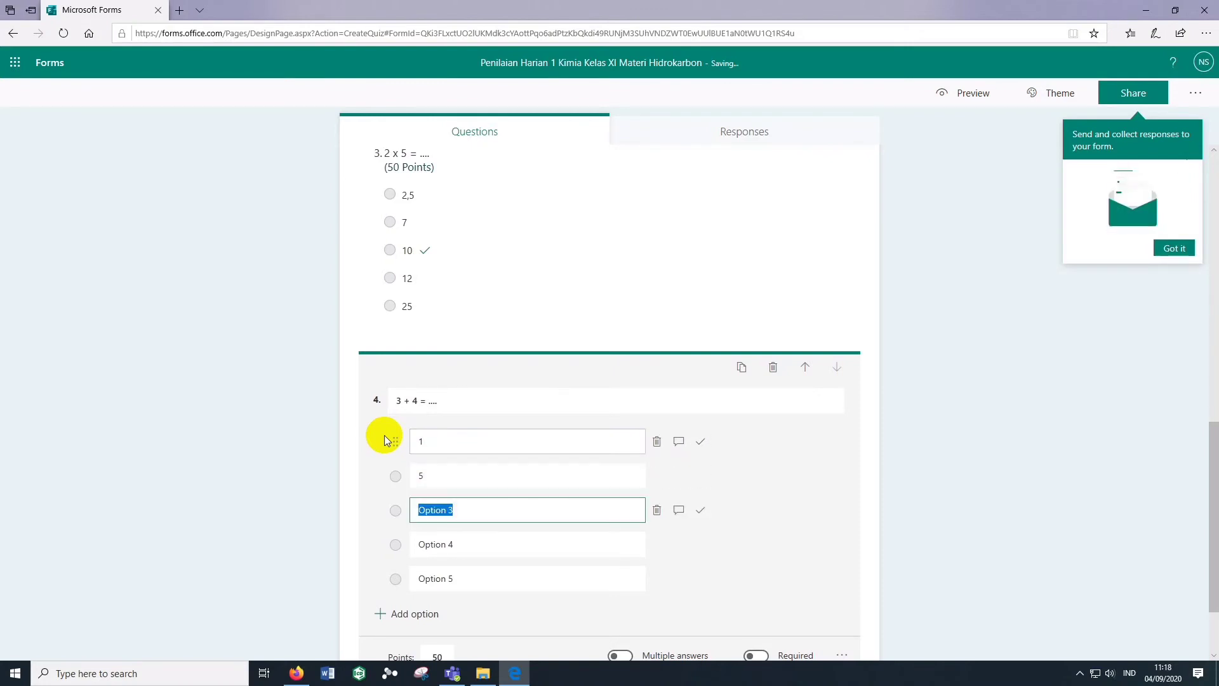
# - Fill the third, fourth and fifth answer options of the "3 + 4 = ...." question with 7, 12 and 34
pyautogui.write('7')
pyautogui.press('Tab')
pyautogui.press('Tab')
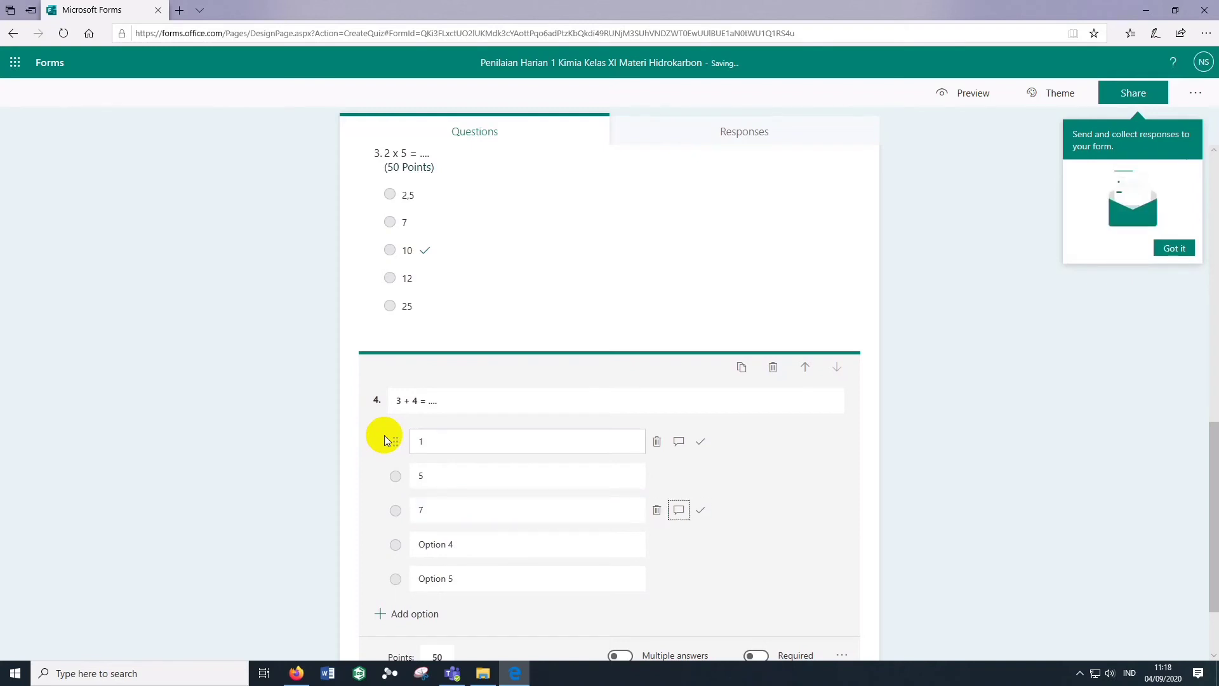
pyautogui.press('Tab')
pyautogui.press('Tab')
pyautogui.write('12')
pyautogui.press('Tab')
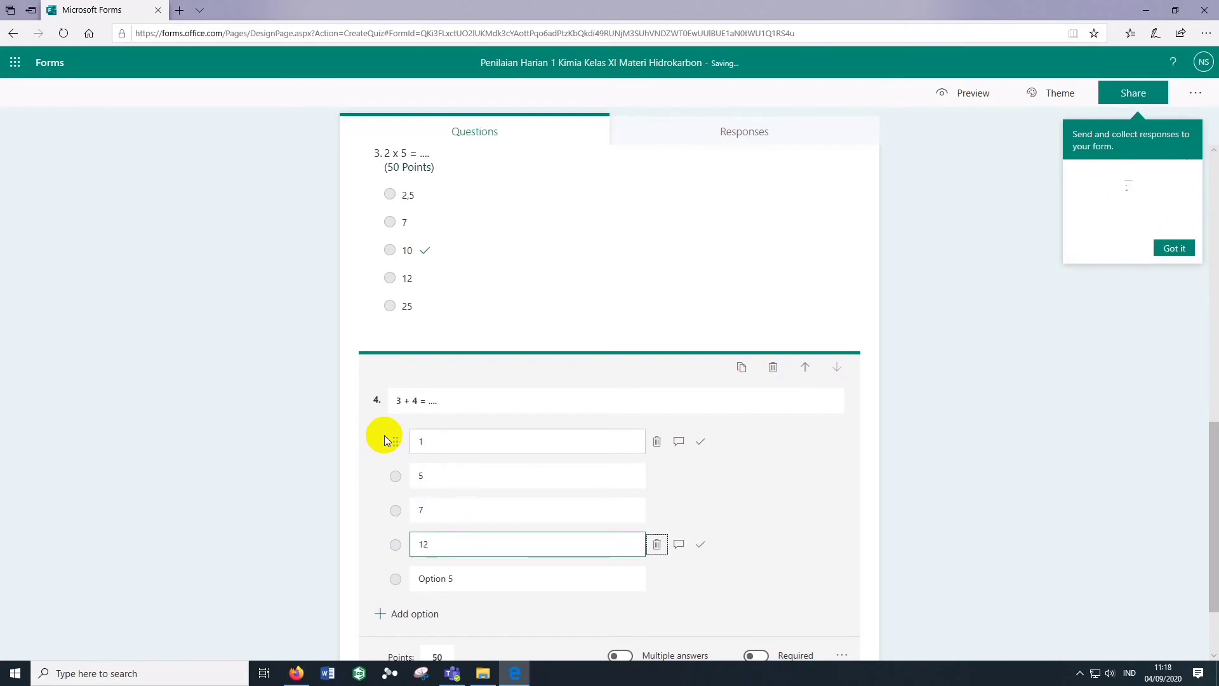
pyautogui.press('Tab')
pyautogui.press('Tab')
pyautogui.press('Tab')
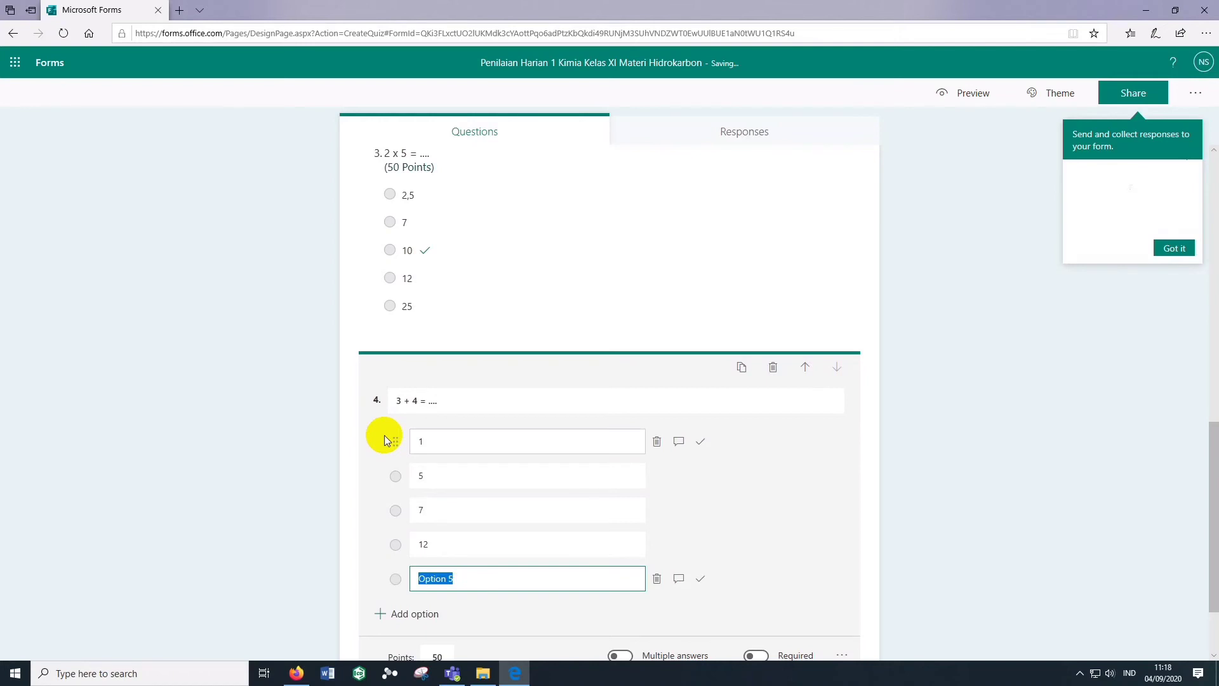
pyautogui.write('34')
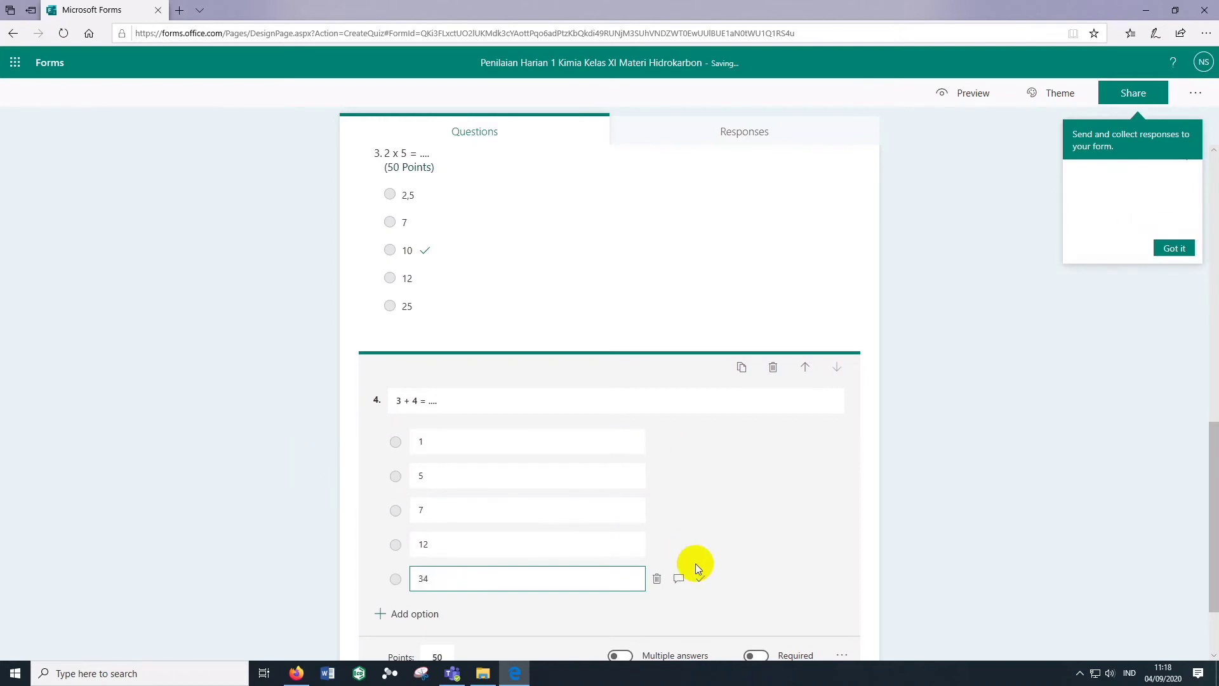
# - Mark 12 as the correct answer to the "3 + 4 = ...." question
pyautogui.click(701, 546)
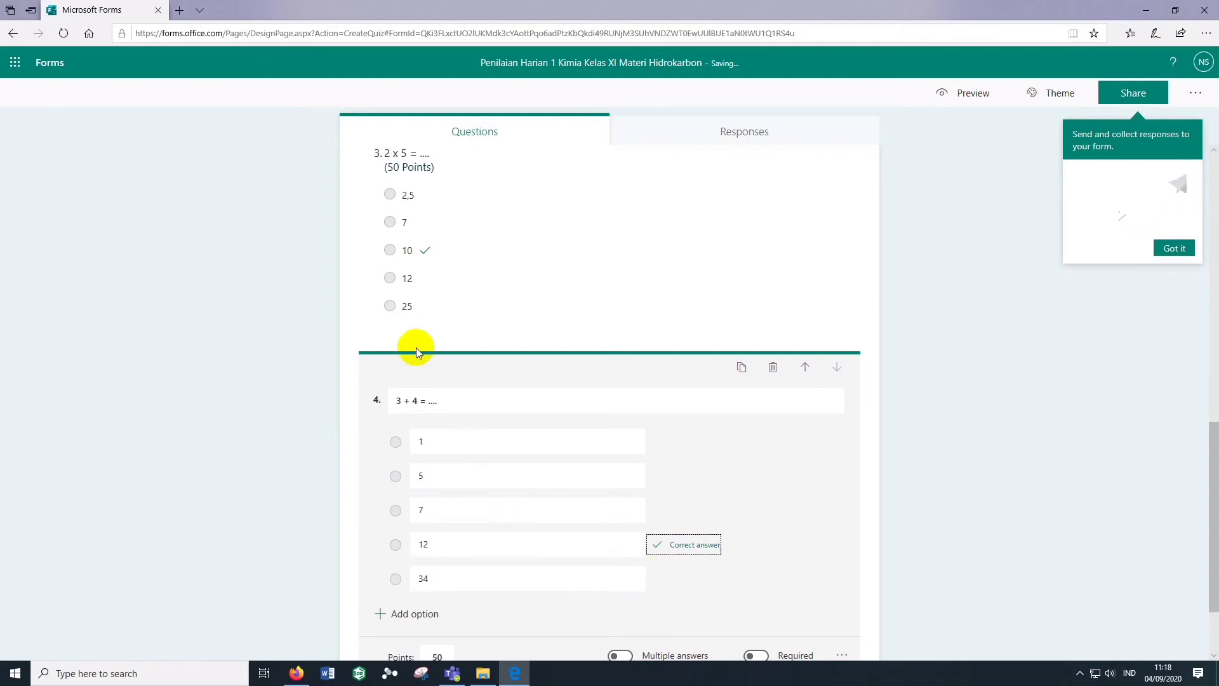
pyautogui.scroll(-2, 419, 356)
pyautogui.scroll(3, 451, 546)
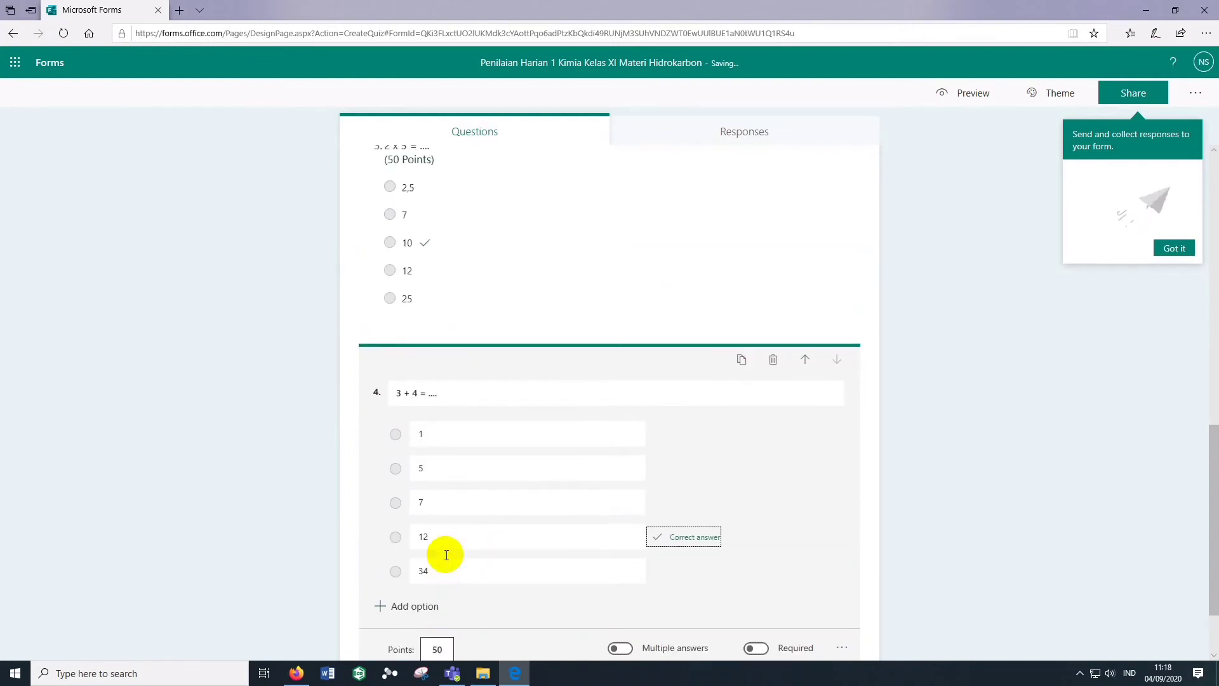
pyautogui.scroll(-3, 428, 390)
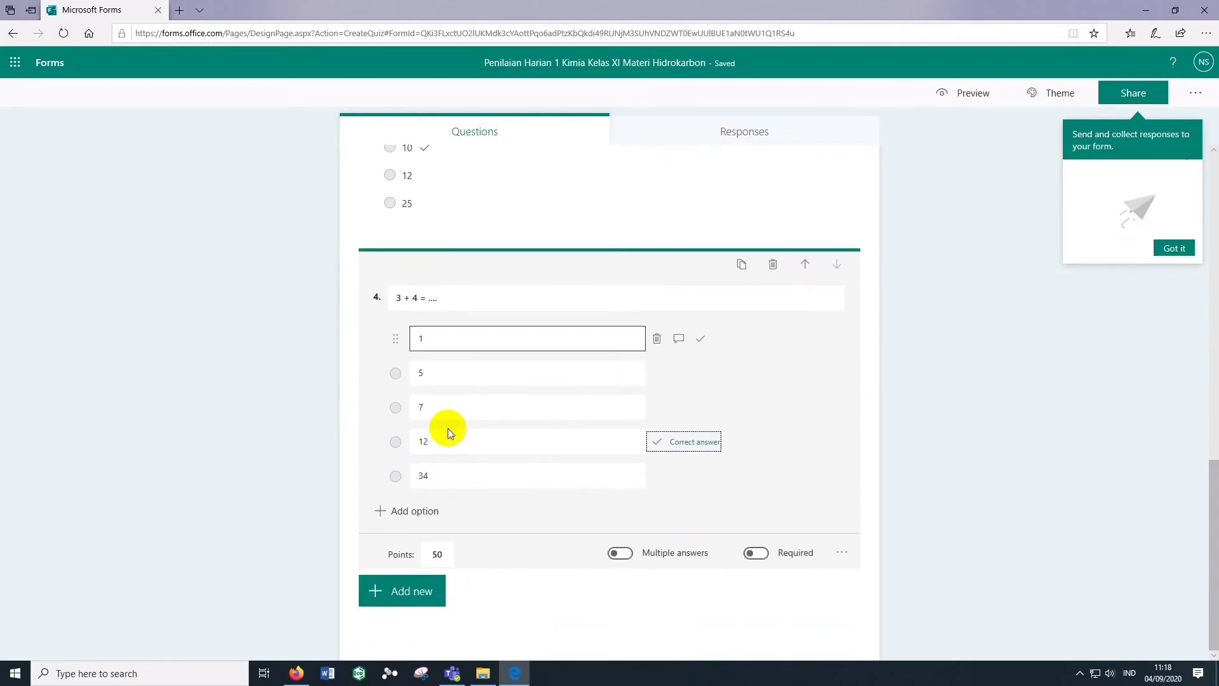
pyautogui.click(449, 430)
# - Review the whole quiz from the heading and identity section down to the last question
pyautogui.scroll(9, 610, 493)
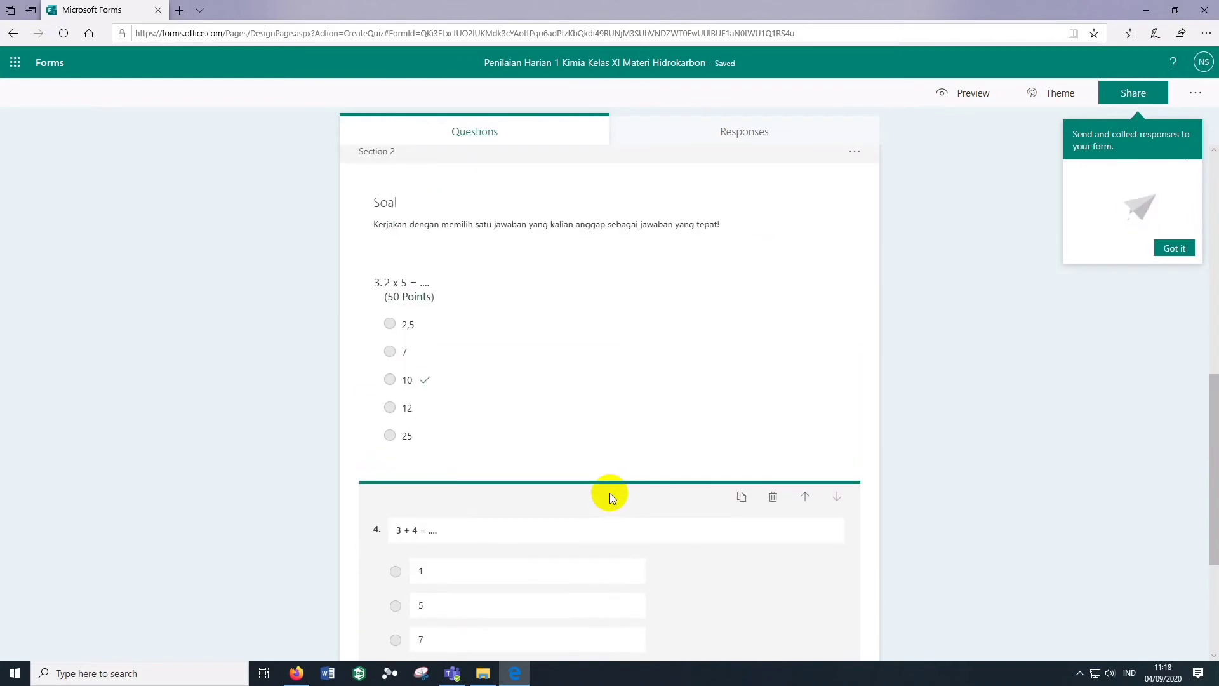
pyautogui.scroll(5, 610, 493)
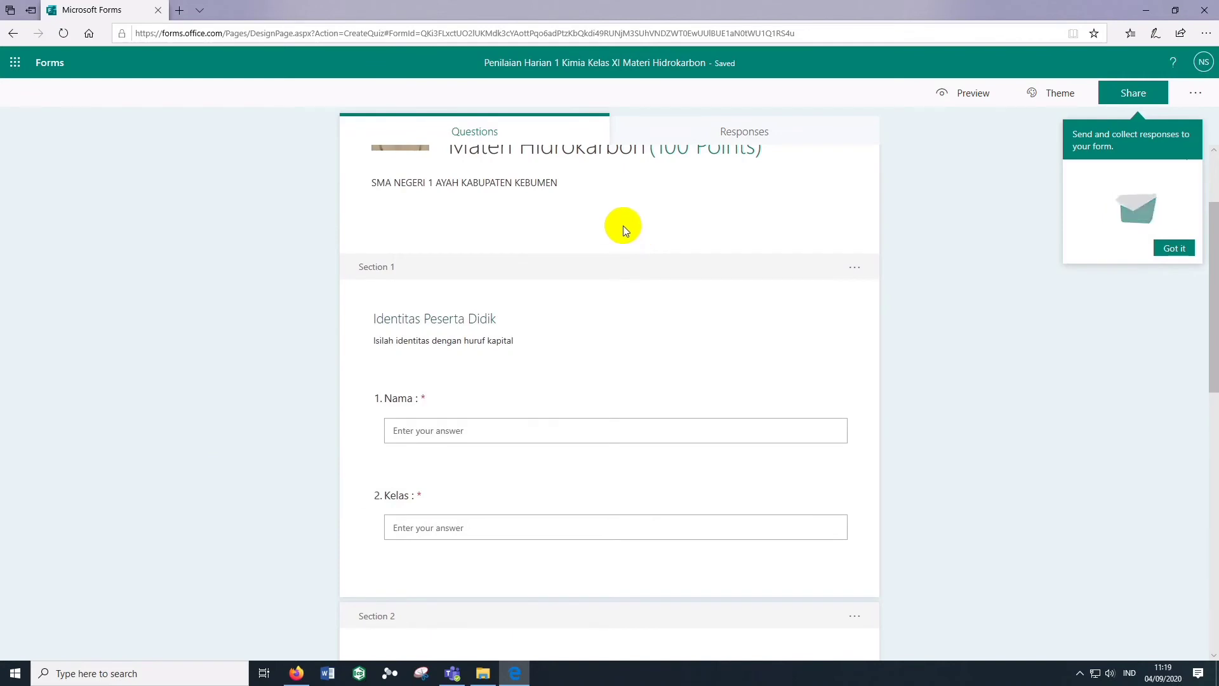
pyautogui.scroll(2, 643, 340)
pyautogui.scroll(-16, 642, 340)
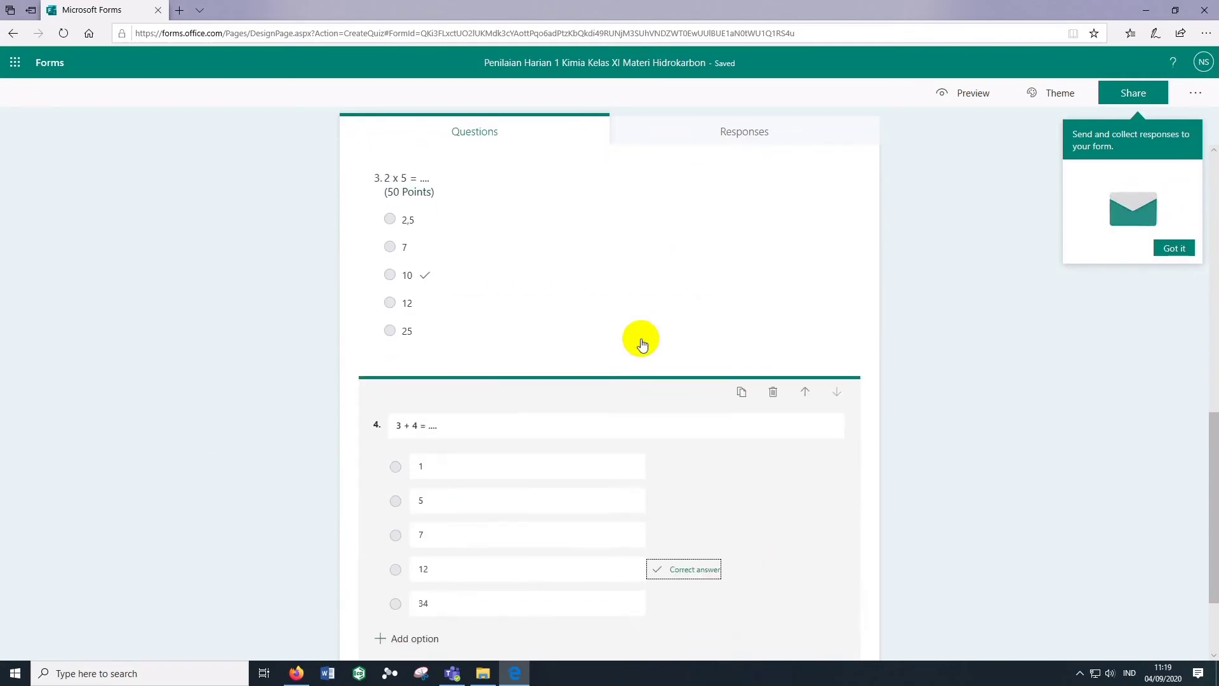
pyautogui.click(710, 433)
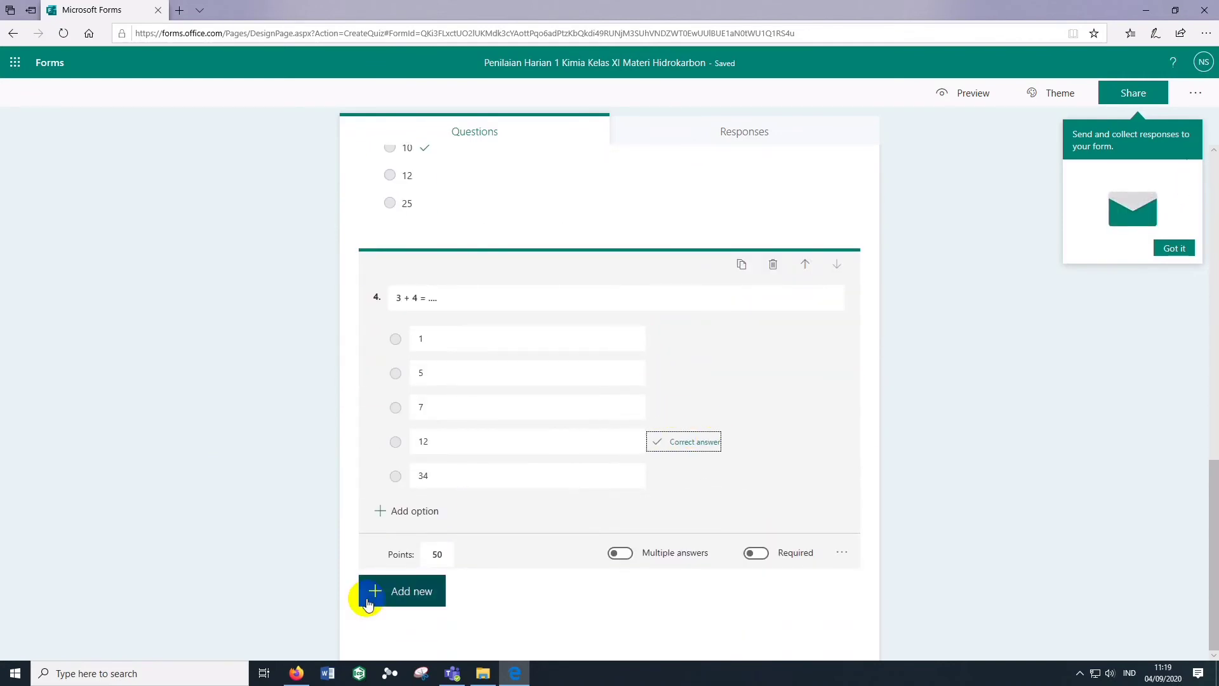
pyautogui.scroll(15, 830, 367)
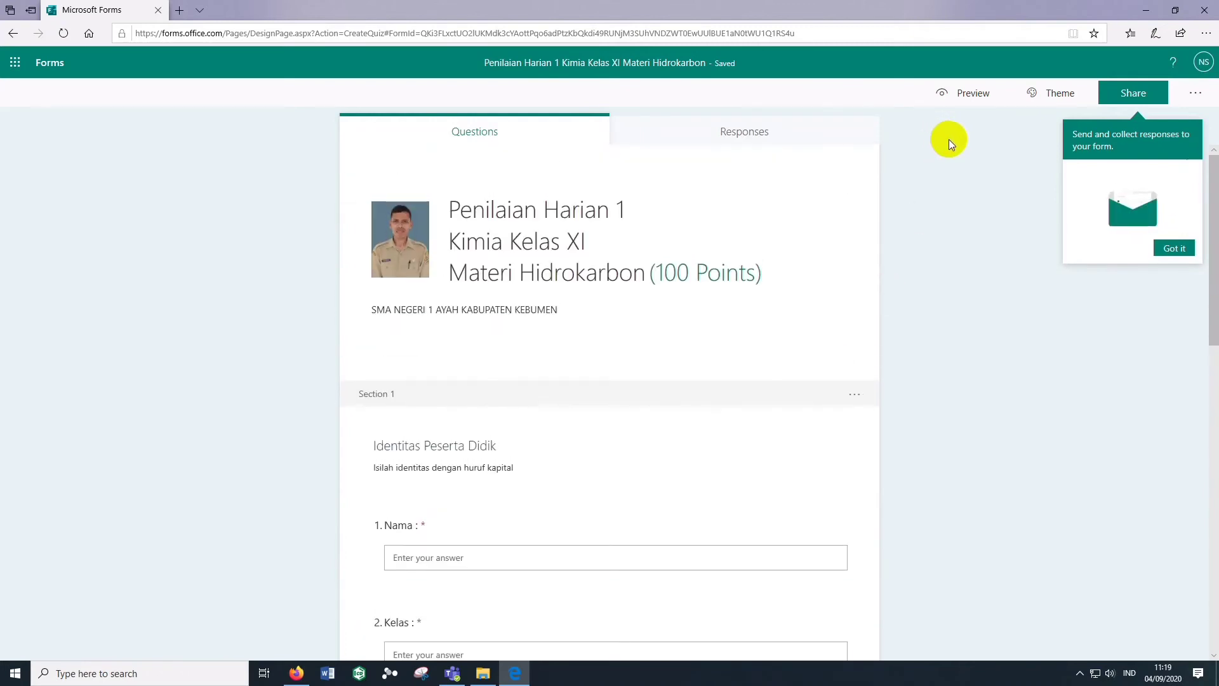
# - Preview the quiz as a respondent, try to continue with the identity fields empty, and return to editing
pyautogui.click(971, 94)
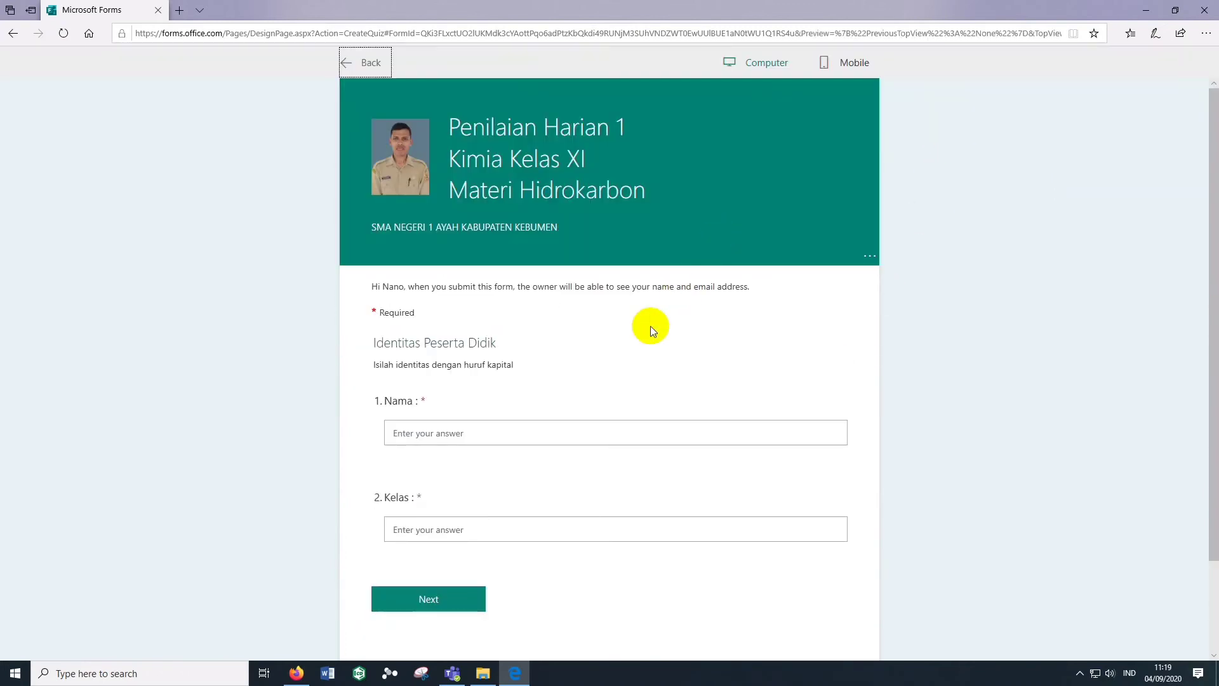
pyautogui.scroll(-2, 650, 325)
pyautogui.scroll(1, 651, 329)
pyautogui.scroll(1, 651, 329)
pyautogui.click(441, 601)
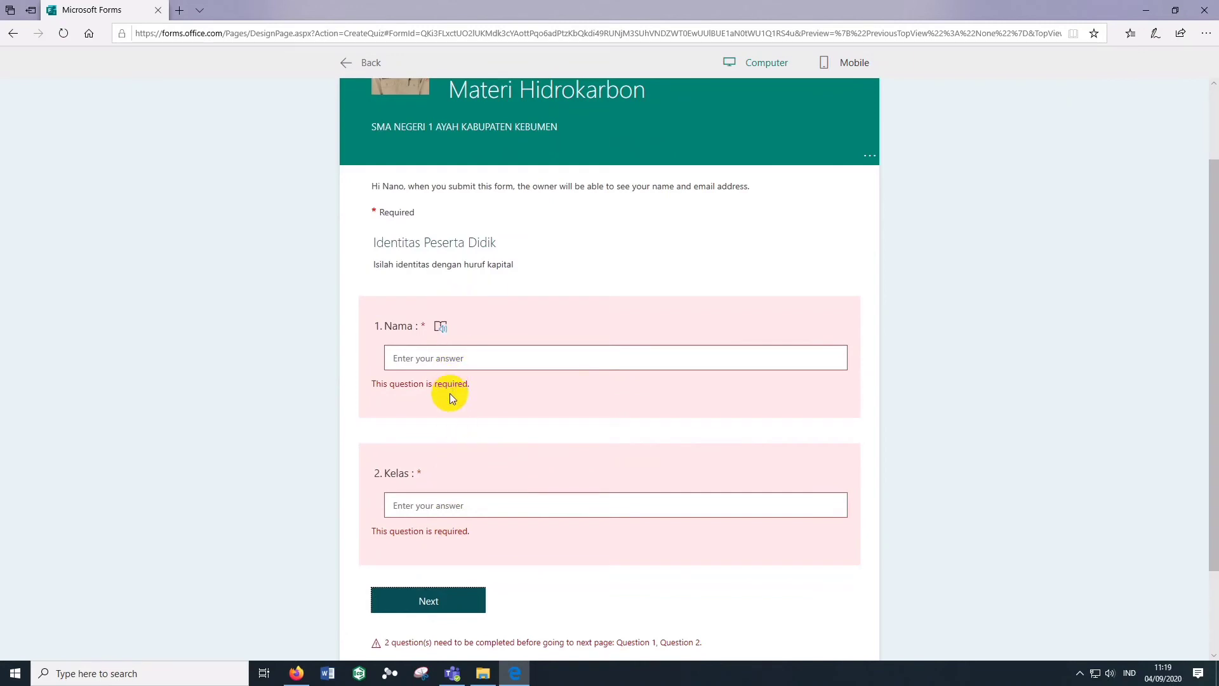
pyautogui.scroll(2, 531, 365)
pyautogui.click(369, 63)
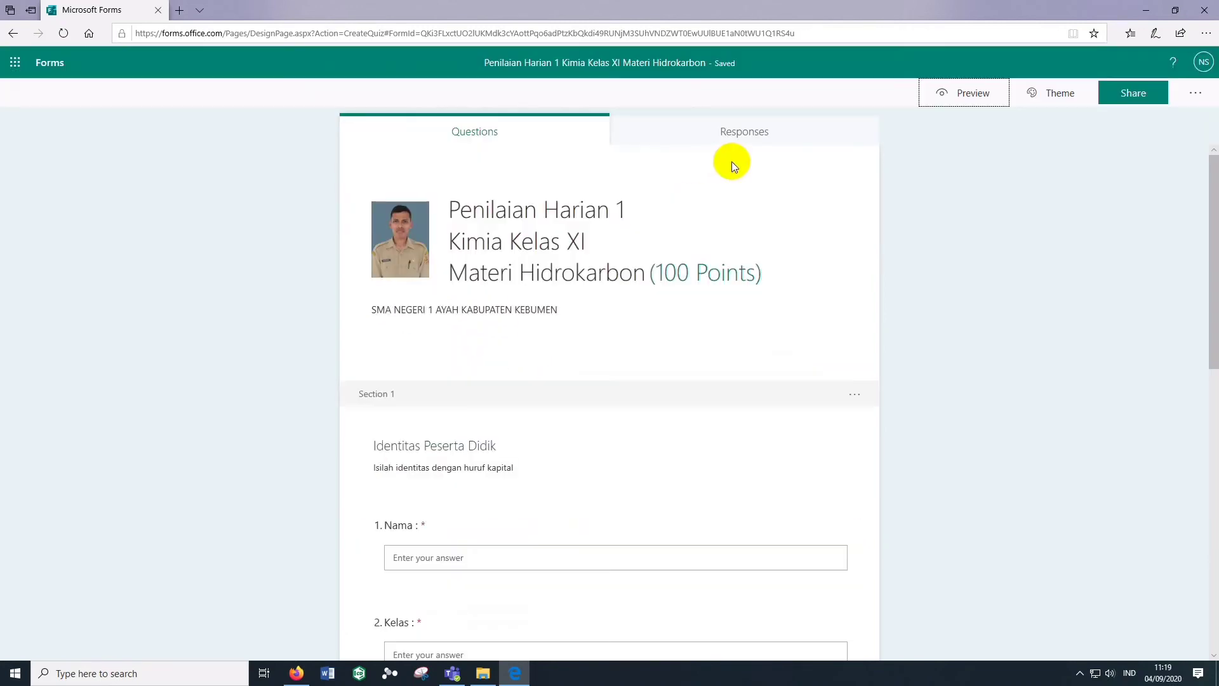
# - Apply the chemistry lab theme with beakers on a shelf to the quiz
pyautogui.click(1049, 98)
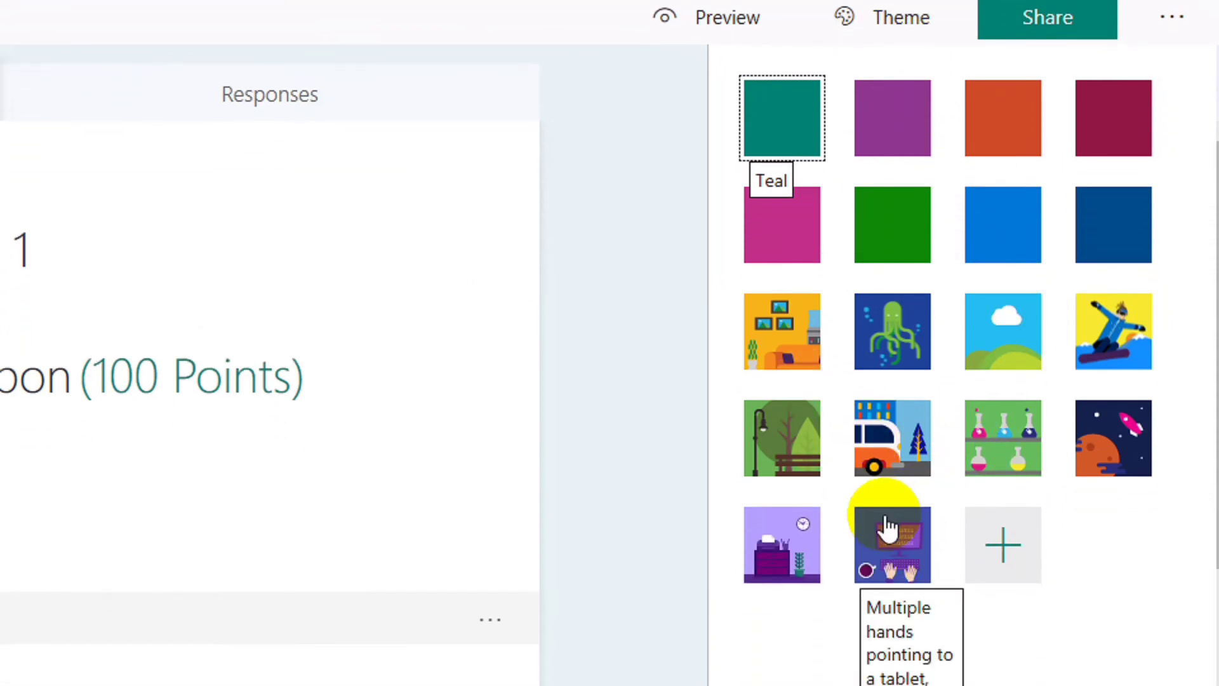
pyautogui.click(1024, 448)
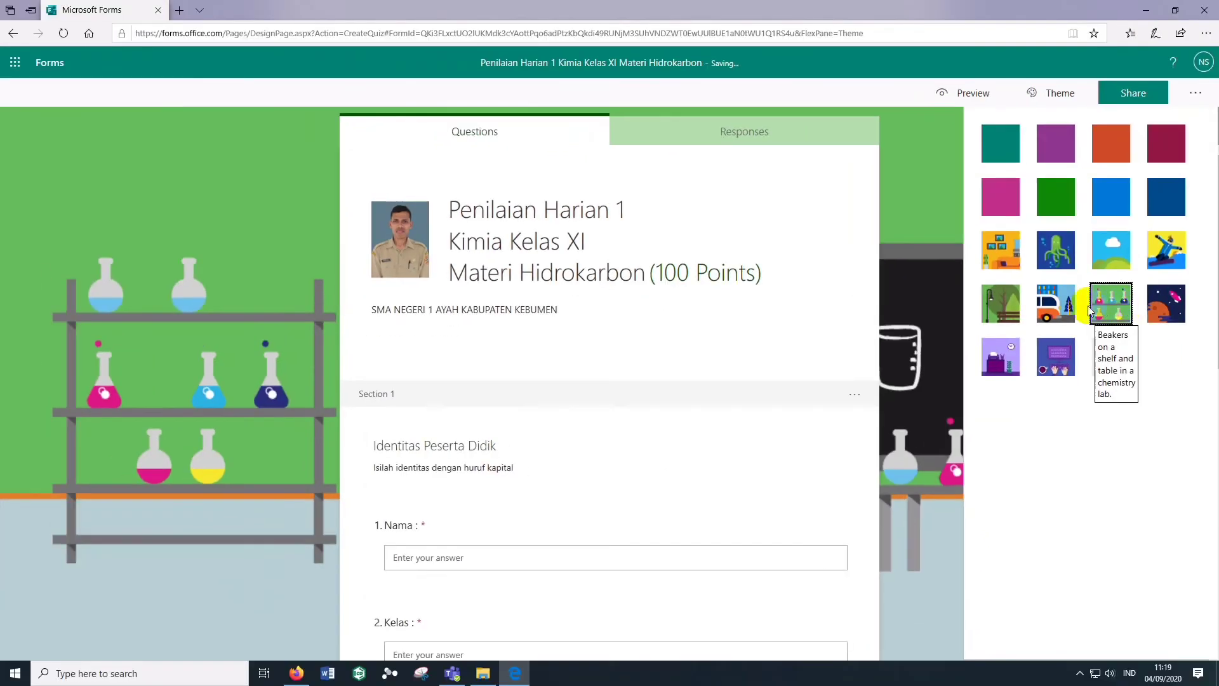
pyautogui.click(1146, 102)
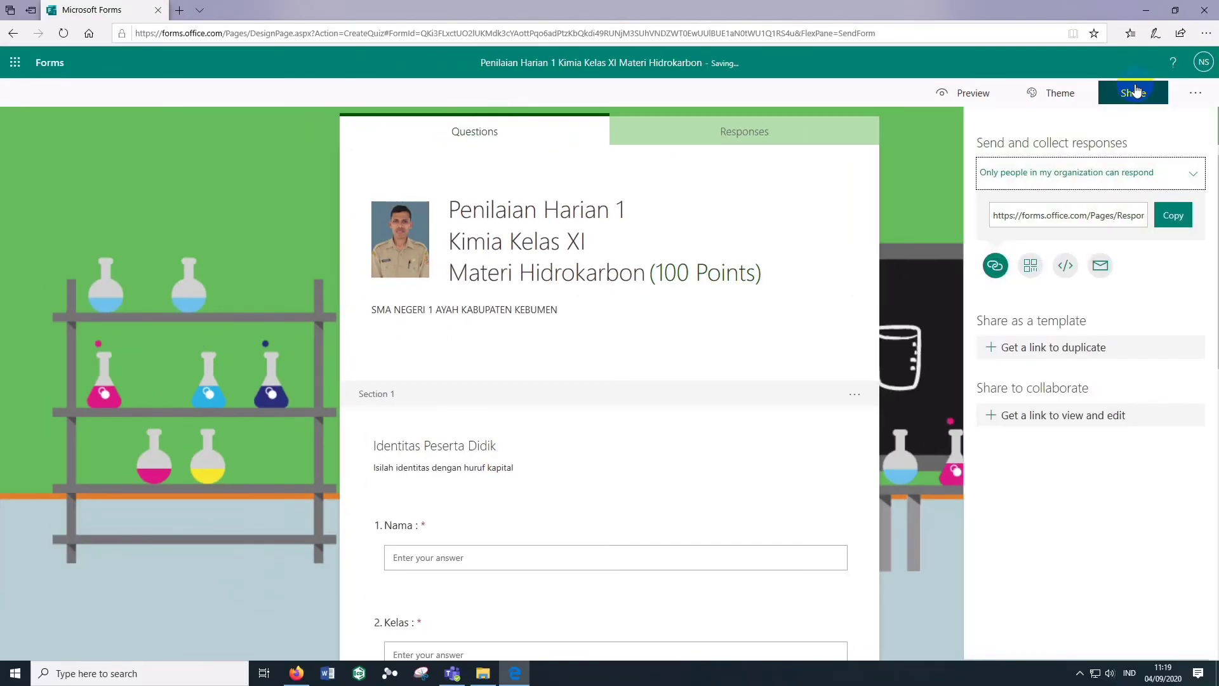
pyautogui.click(1074, 100)
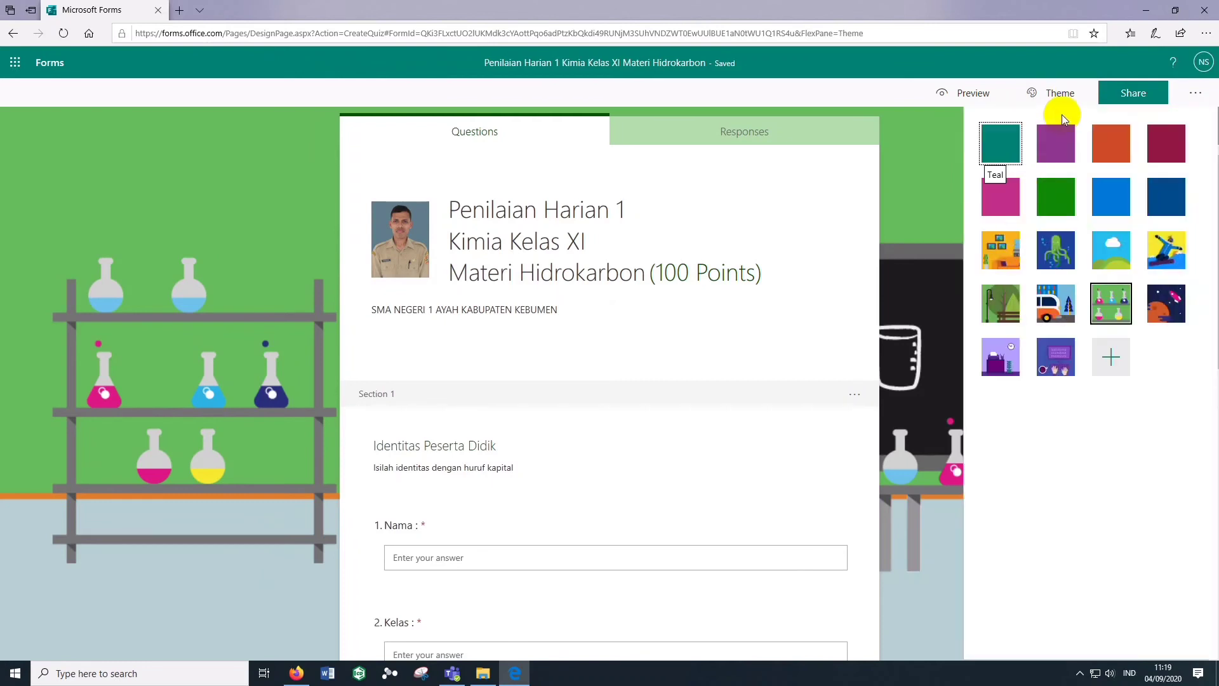
pyautogui.click(1057, 92)
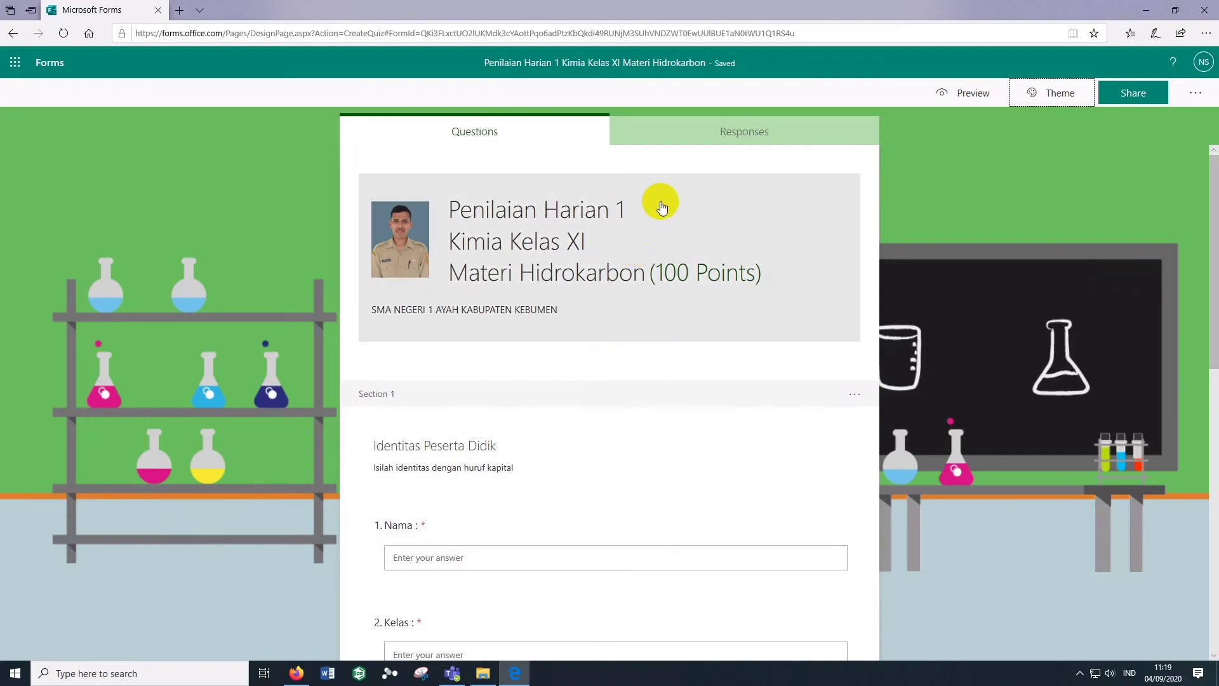
# - Copy the quiz's response link and display its QR code in the sharing options
pyautogui.moveTo(484, 63); pyautogui.dragTo(778, 32)
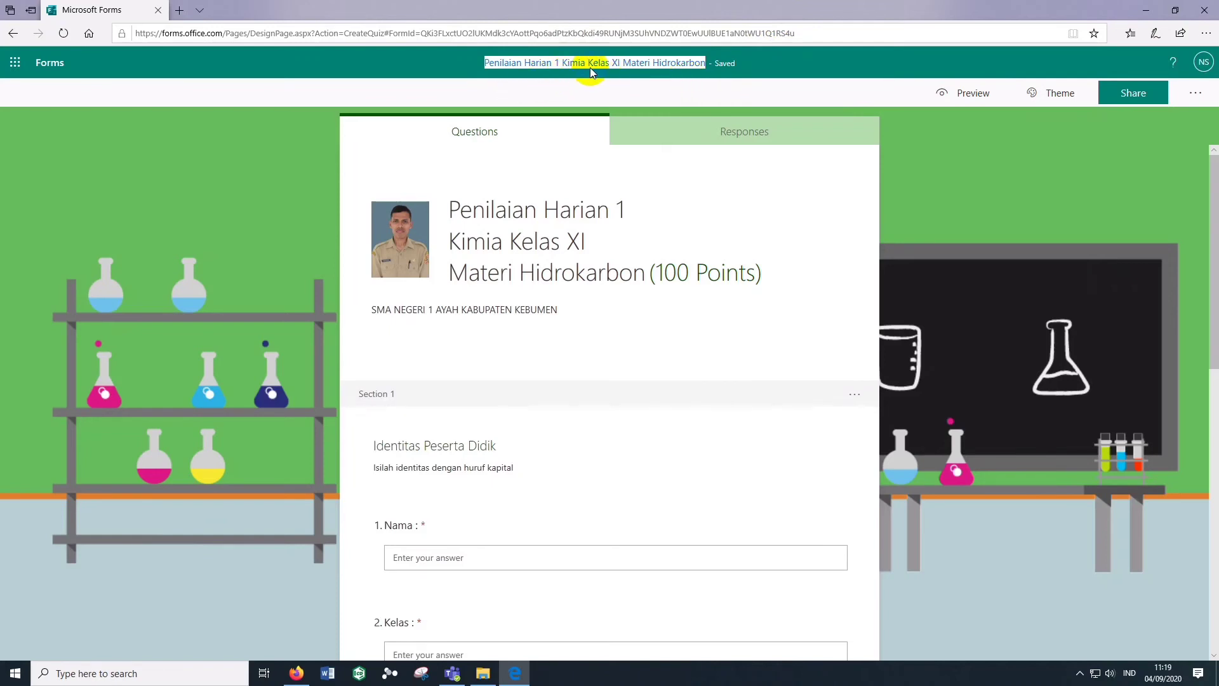
pyautogui.click(1122, 104)
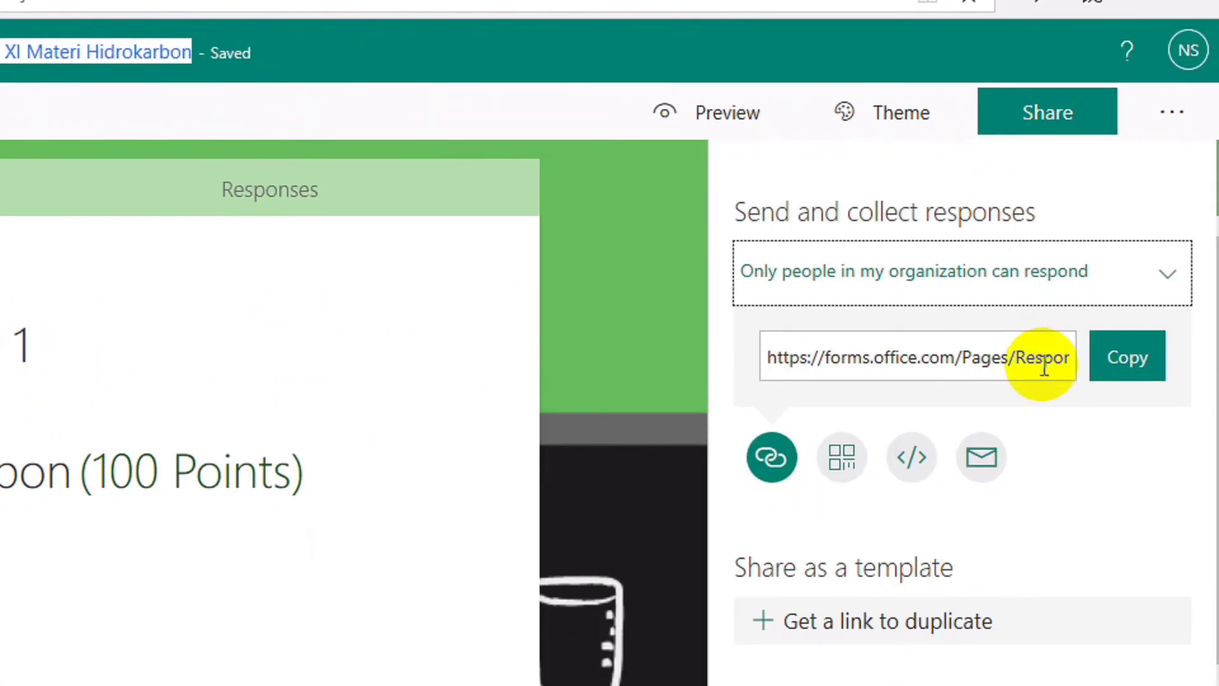
pyautogui.click(947, 367)
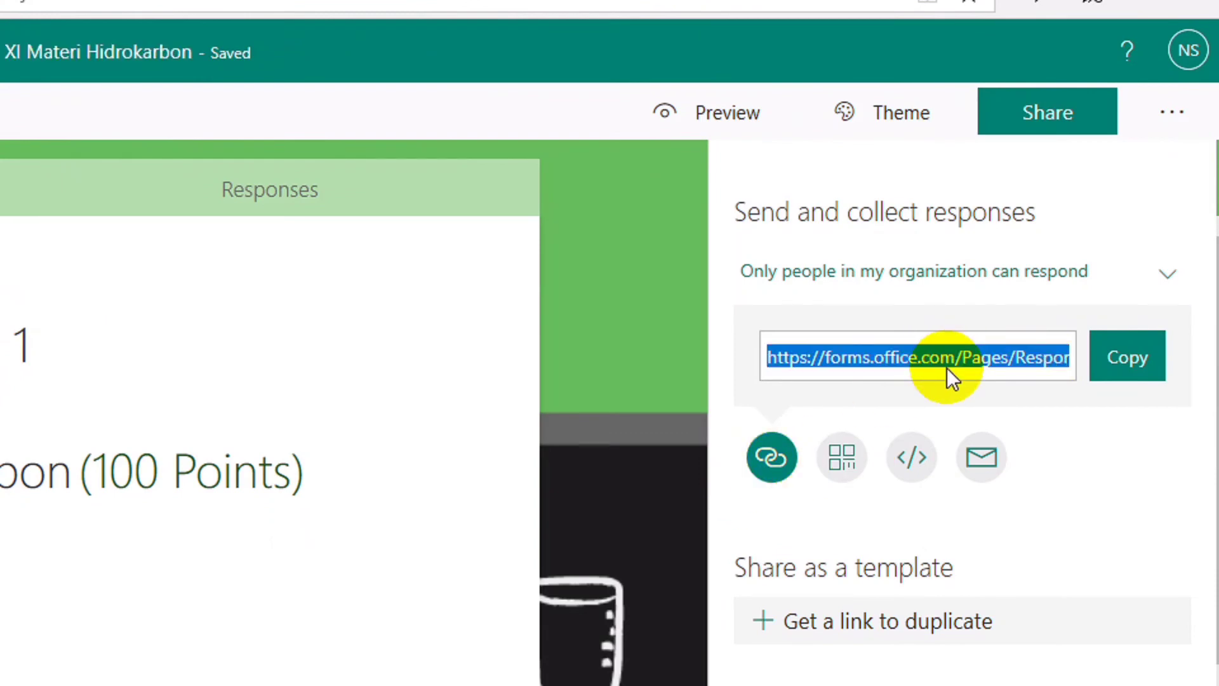
pyautogui.click(1112, 362)
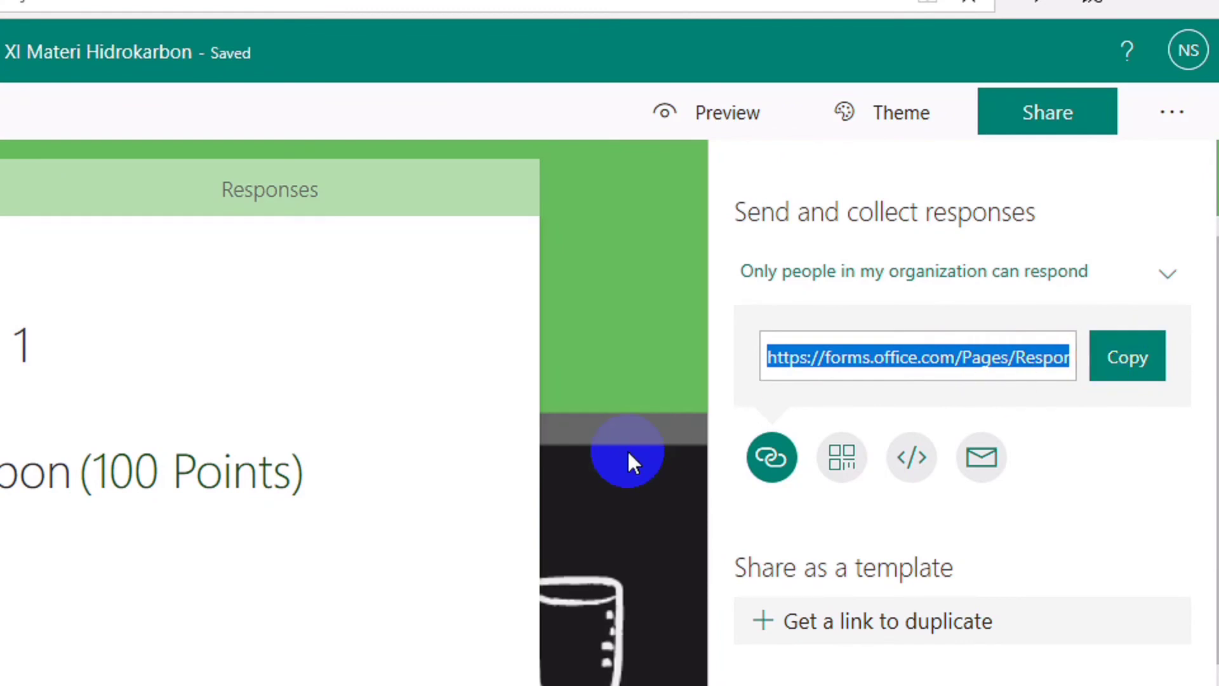
pyautogui.click(834, 451)
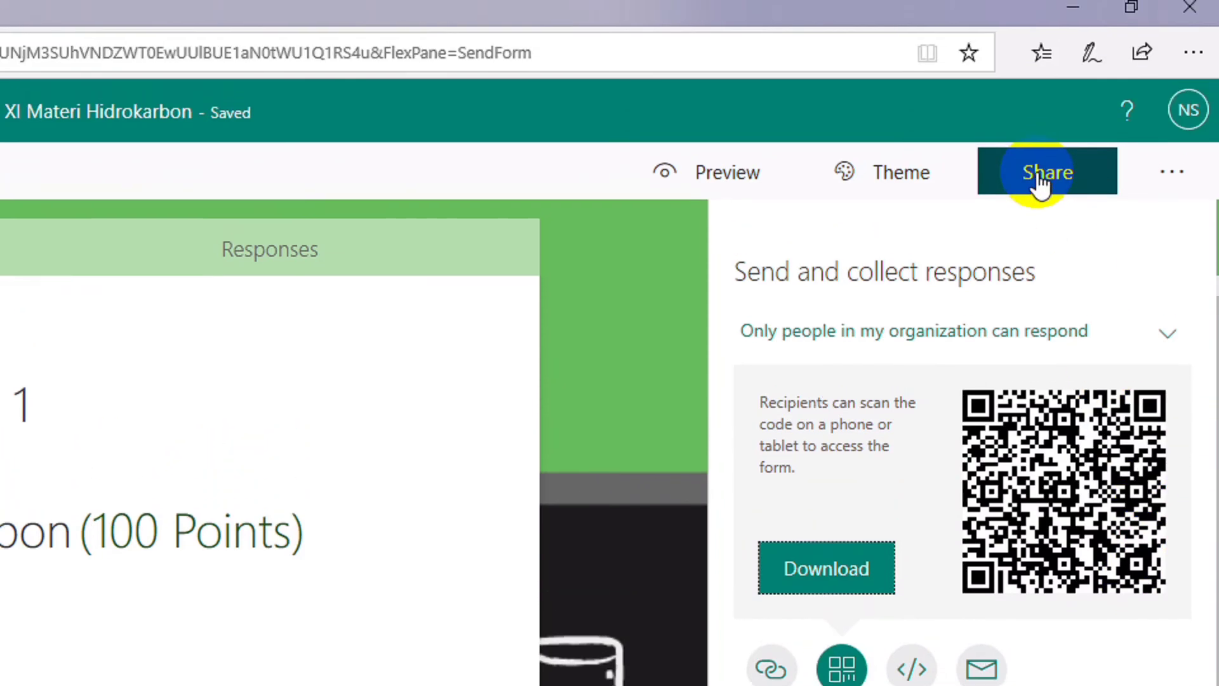
pyautogui.click(1039, 184)
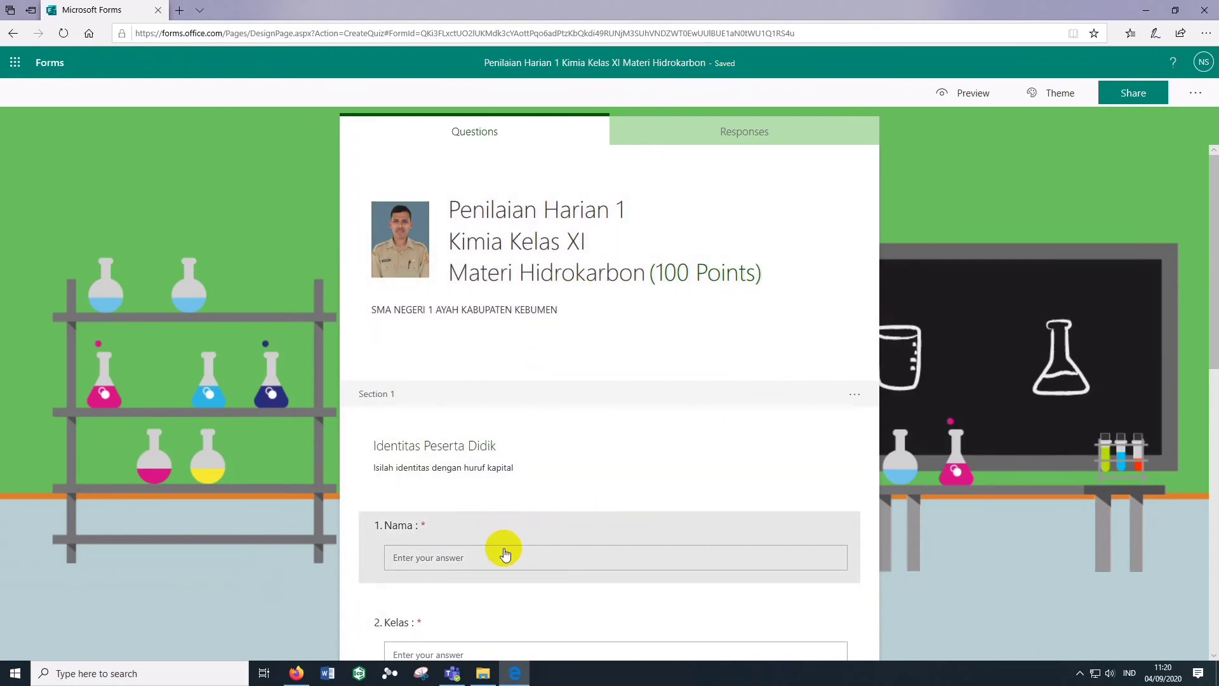
# - Switch to Teams and create a quiz assignment from the form Penilaian Harian 1 Kimia Kelas XI Materi Hidrokarbon
pyautogui.click(452, 673)
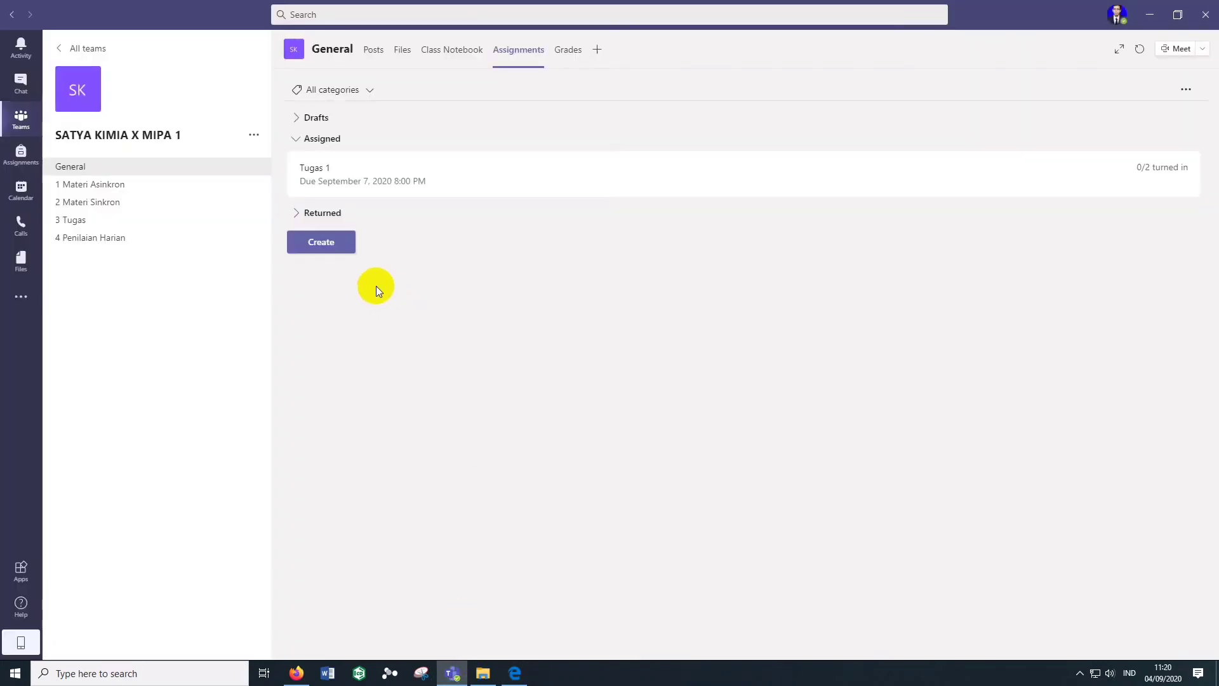
pyautogui.click(338, 251)
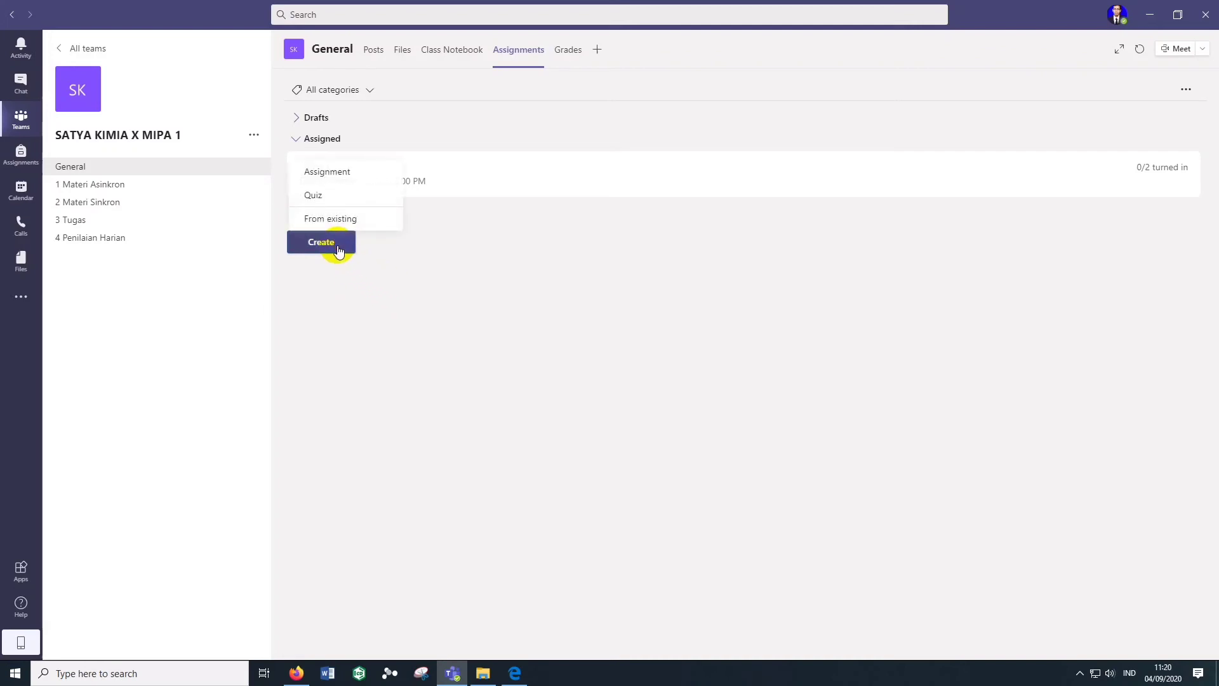
pyautogui.click(317, 199)
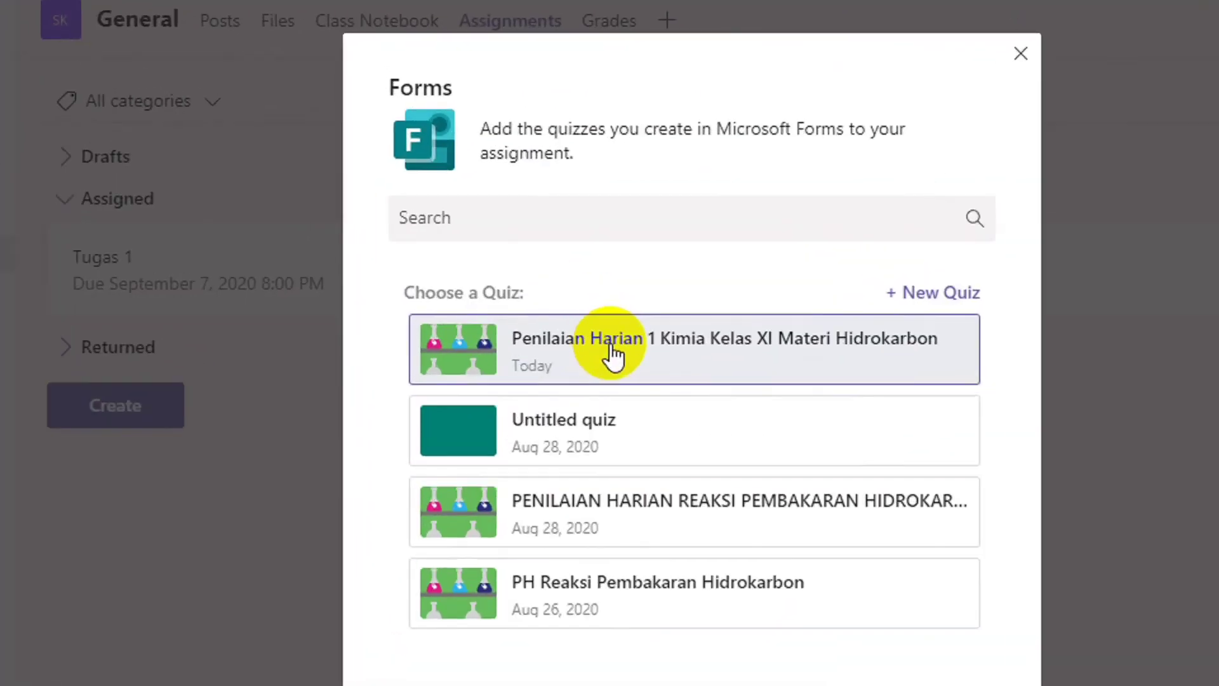
pyautogui.click(606, 218)
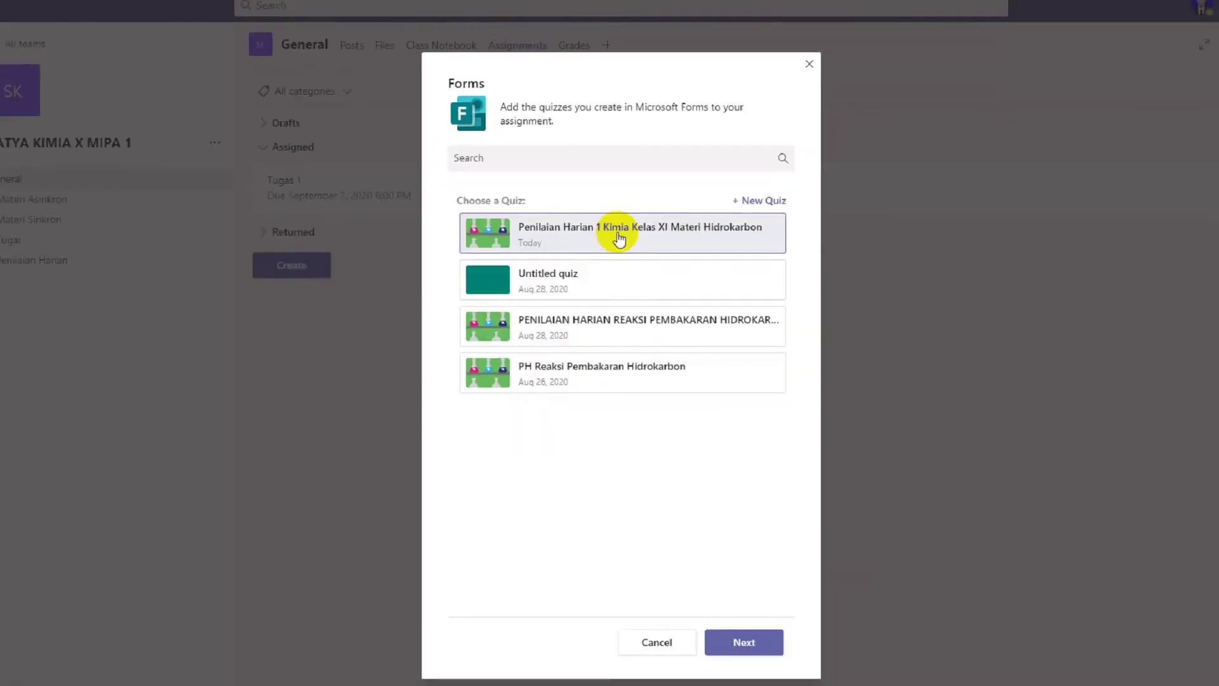
pyautogui.click(718, 575)
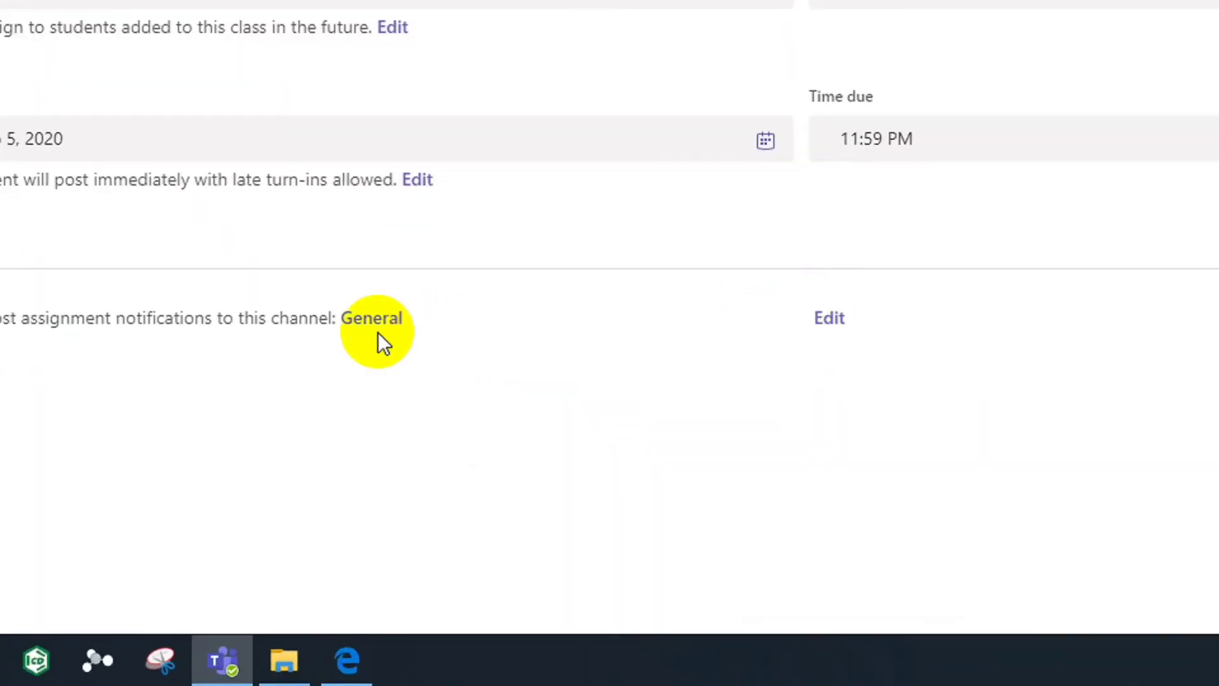
# - Set the assignment notifications to post to the 4 Penilaian Harian channel and assign the quiz to the class
pyautogui.click(827, 325)
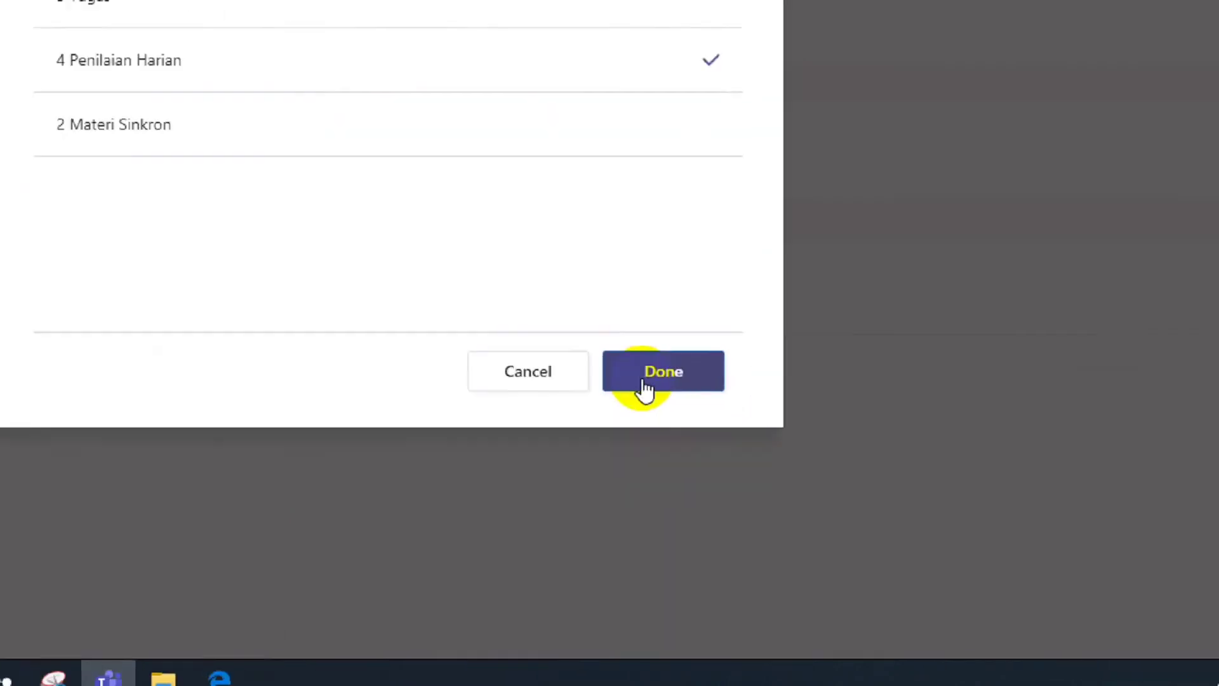
pyautogui.click(754, 499)
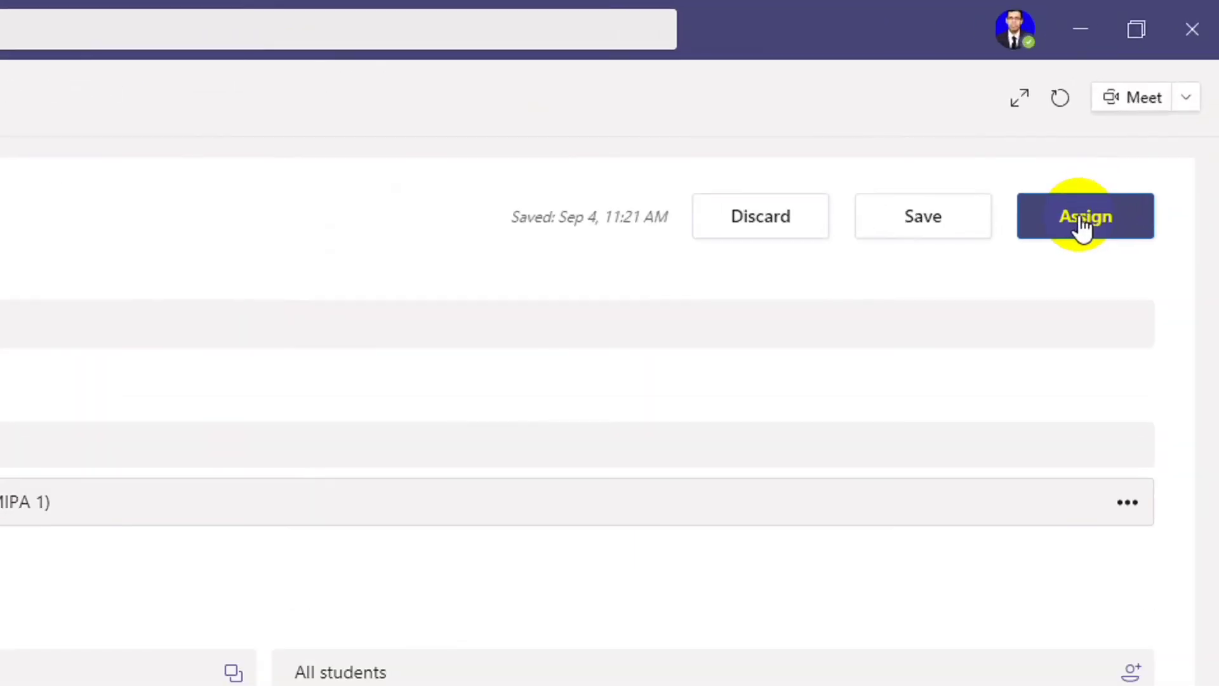
pyautogui.click(1078, 227)
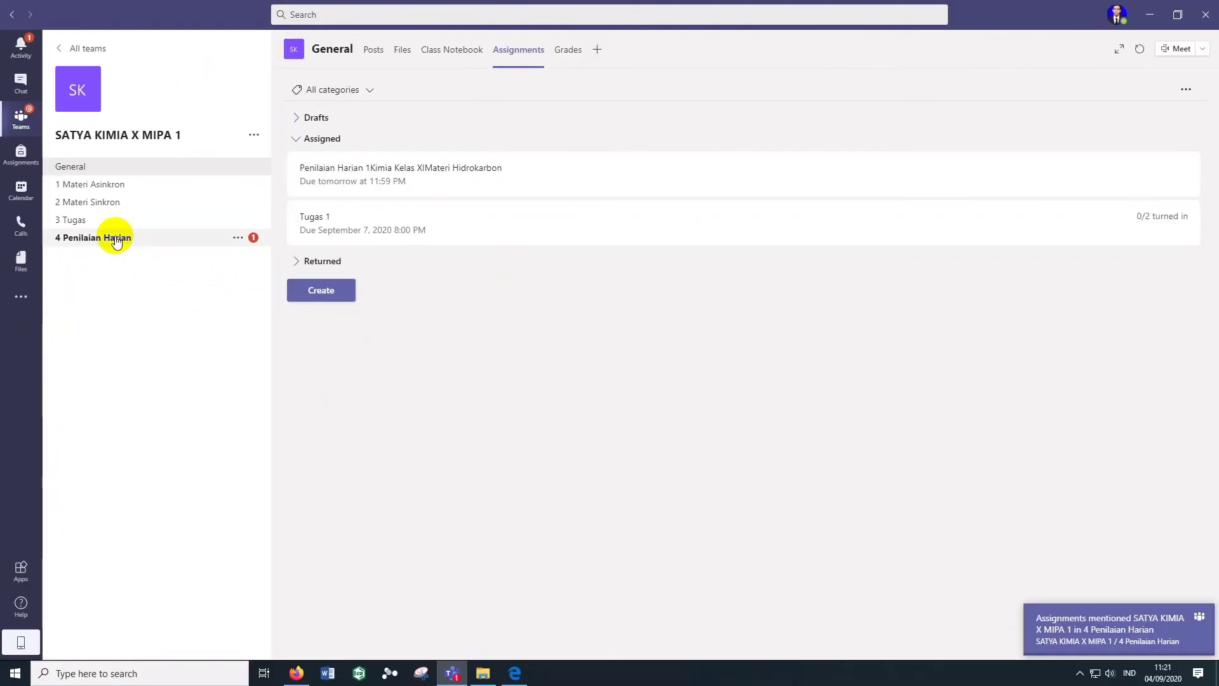
# - View the assigned quiz from its post in the 4 Penilaian Harian channel, check its student view, and return to the teams overview
pyautogui.click(248, 397)
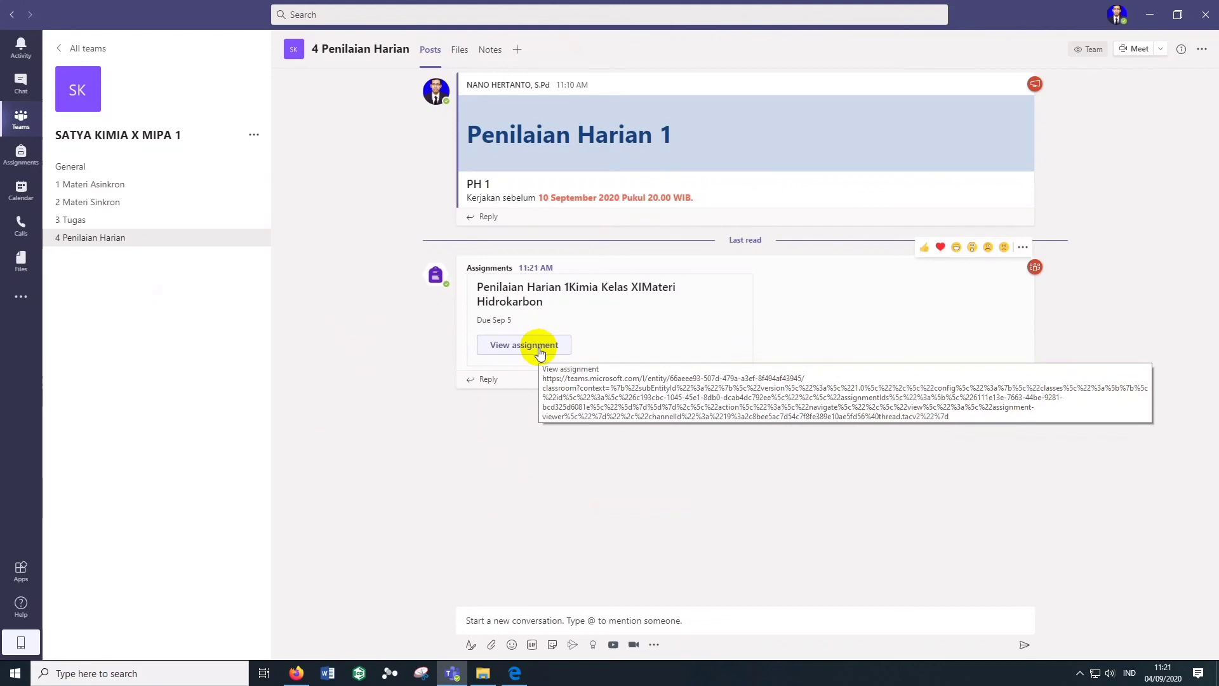
pyautogui.click(526, 345)
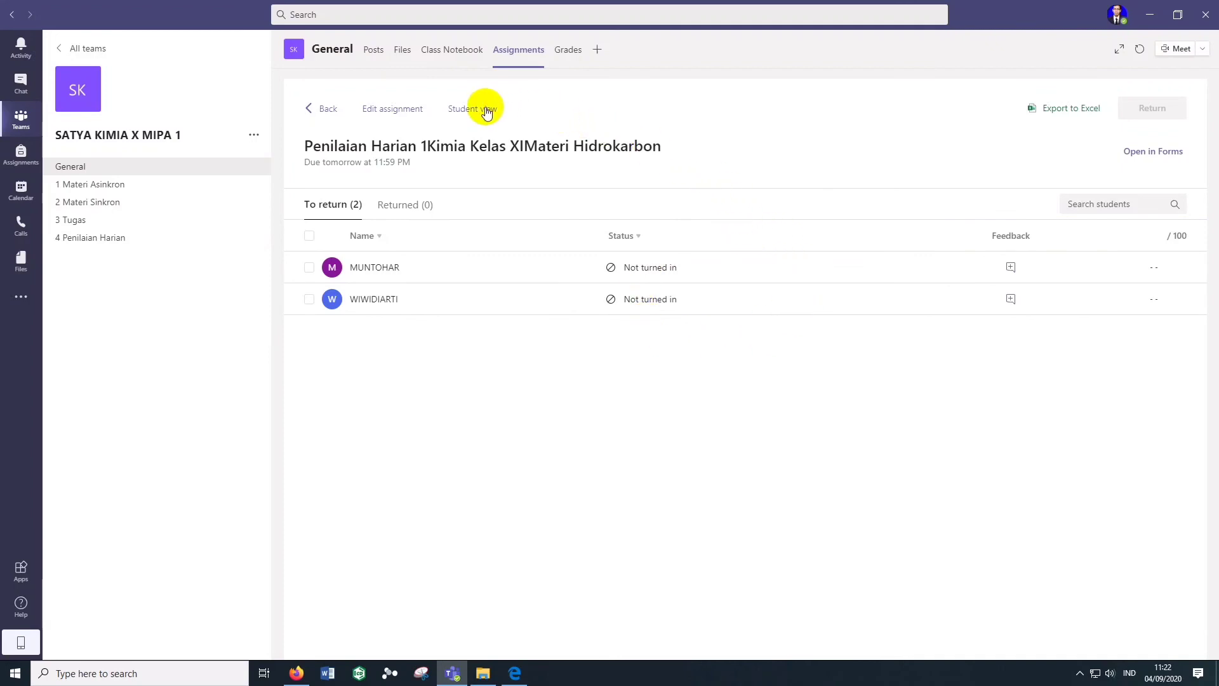
pyautogui.click(487, 112)
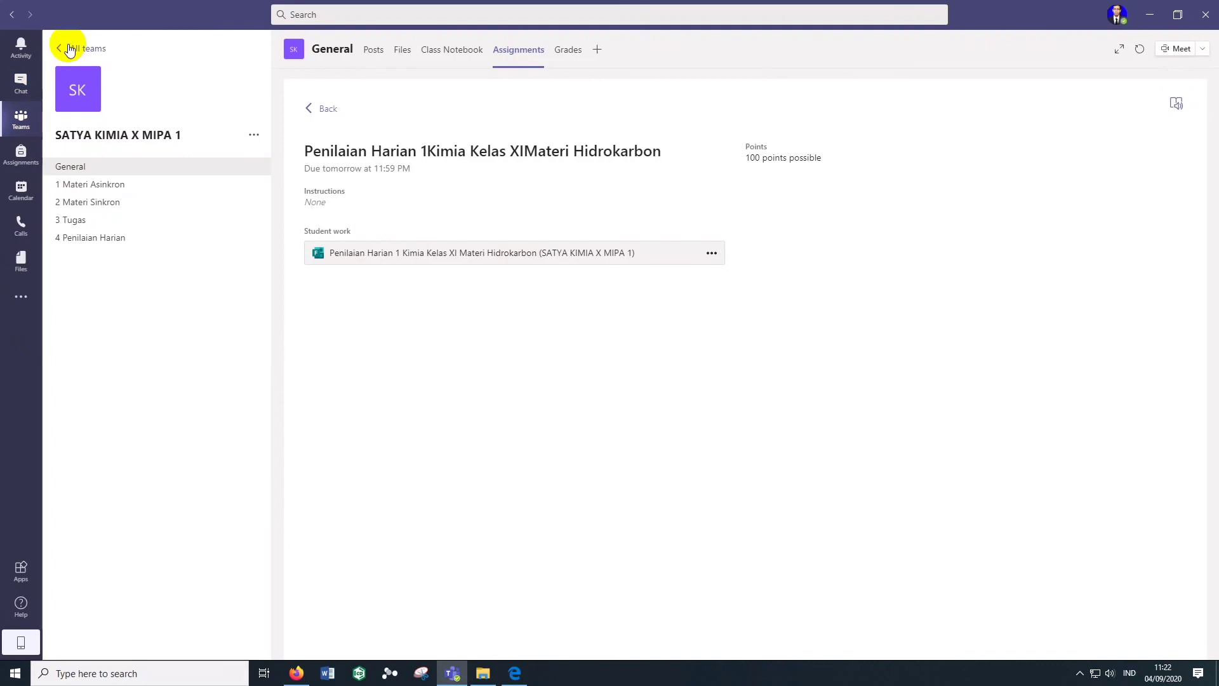
pyautogui.click(70, 51)
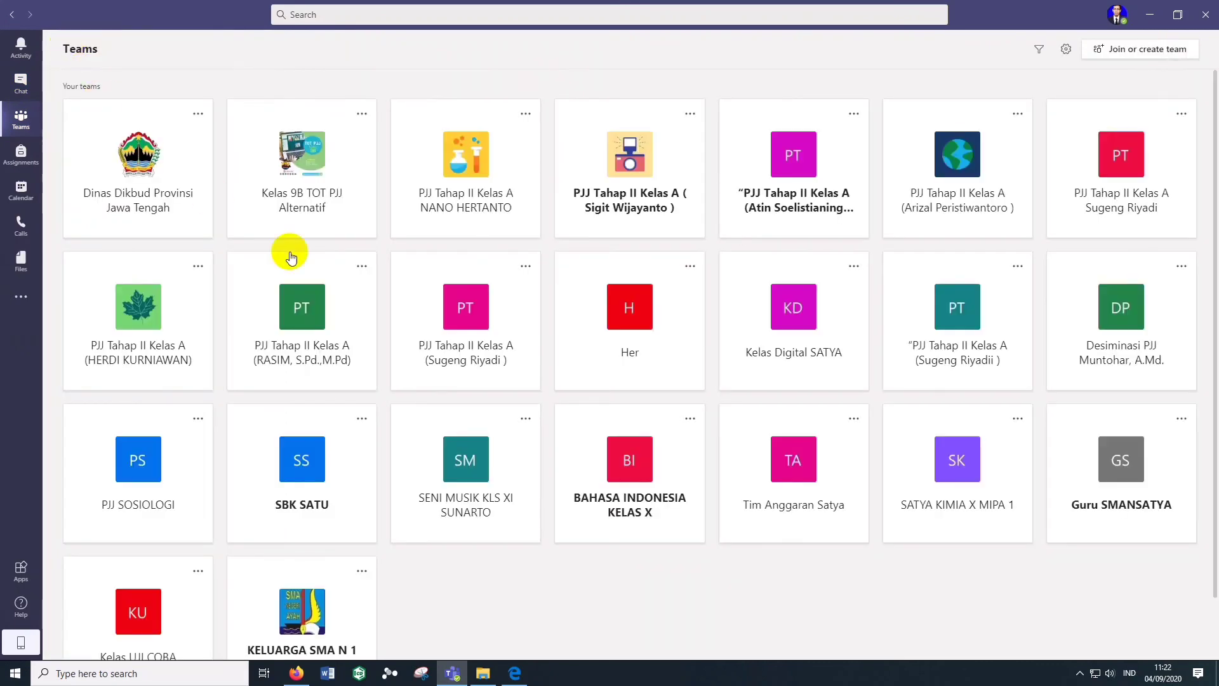